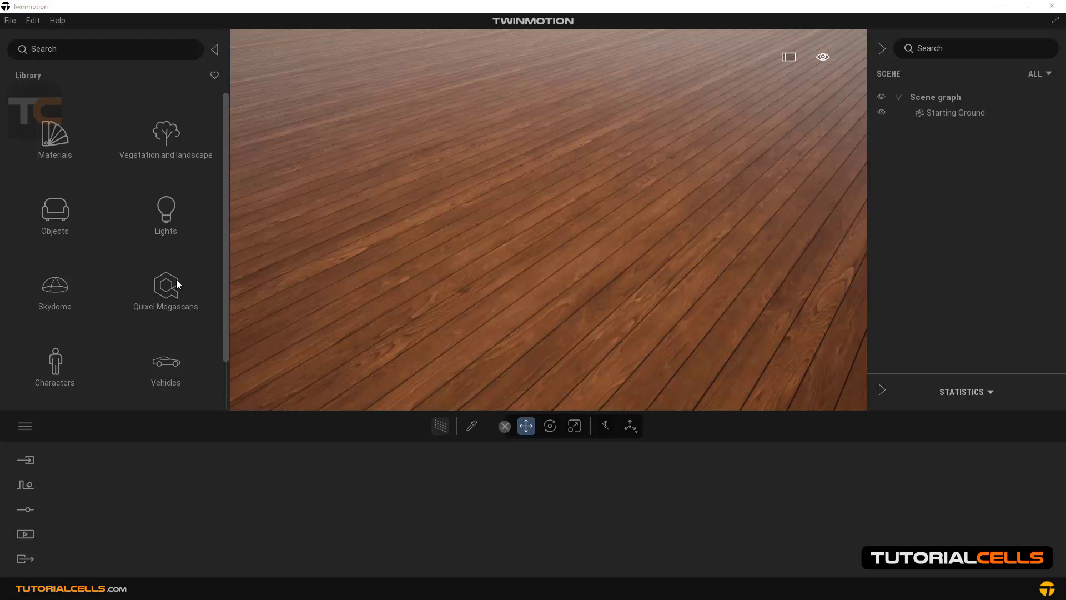
# Open the Building category of the Quixel Megascans 3D assets in the library
pyautogui.click(176, 282)
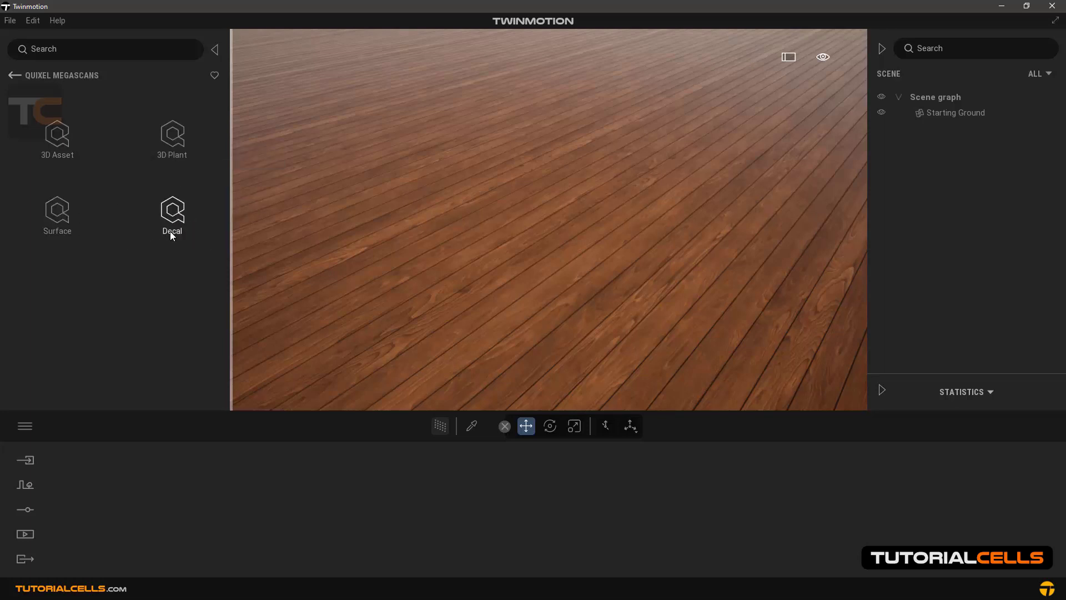
pyautogui.click(55, 136)
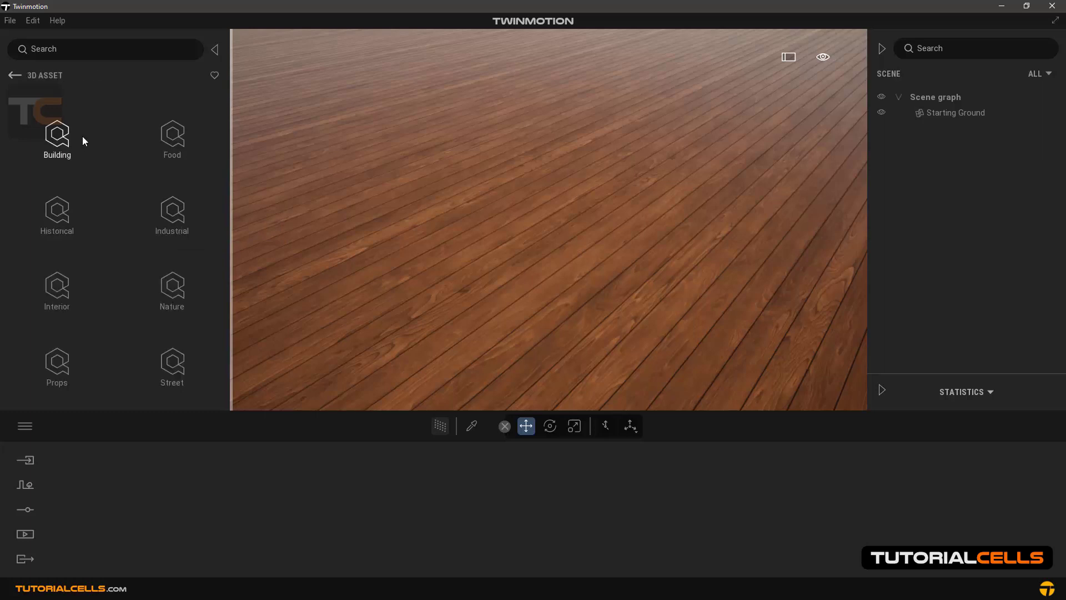
pyautogui.click(68, 133)
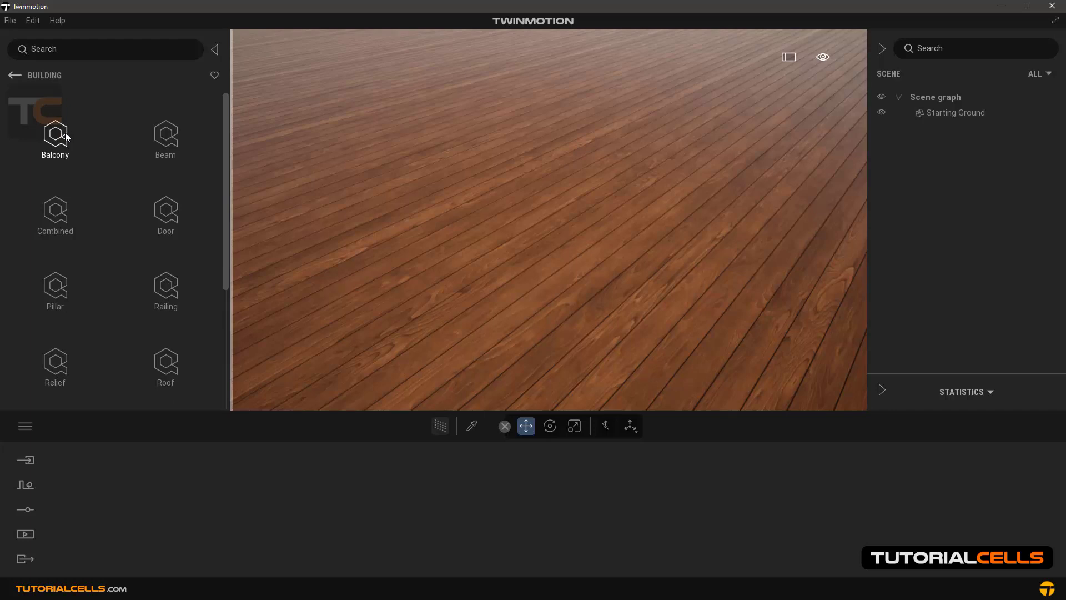
# Look through the Balcony and Beam assets, returning to the Building categories
pyautogui.click(65, 132)
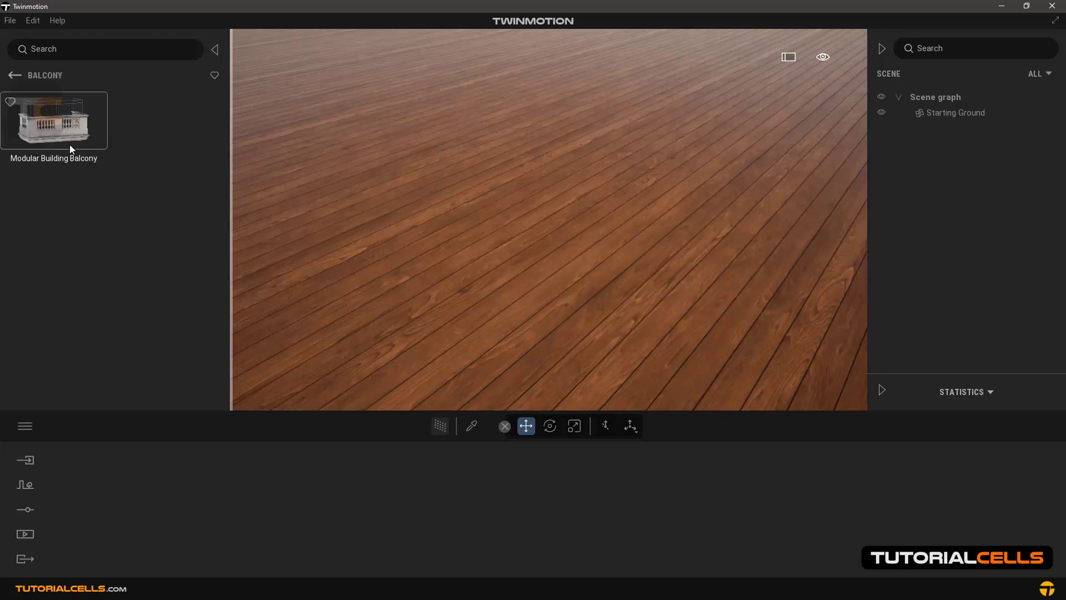
pyautogui.click(14, 75)
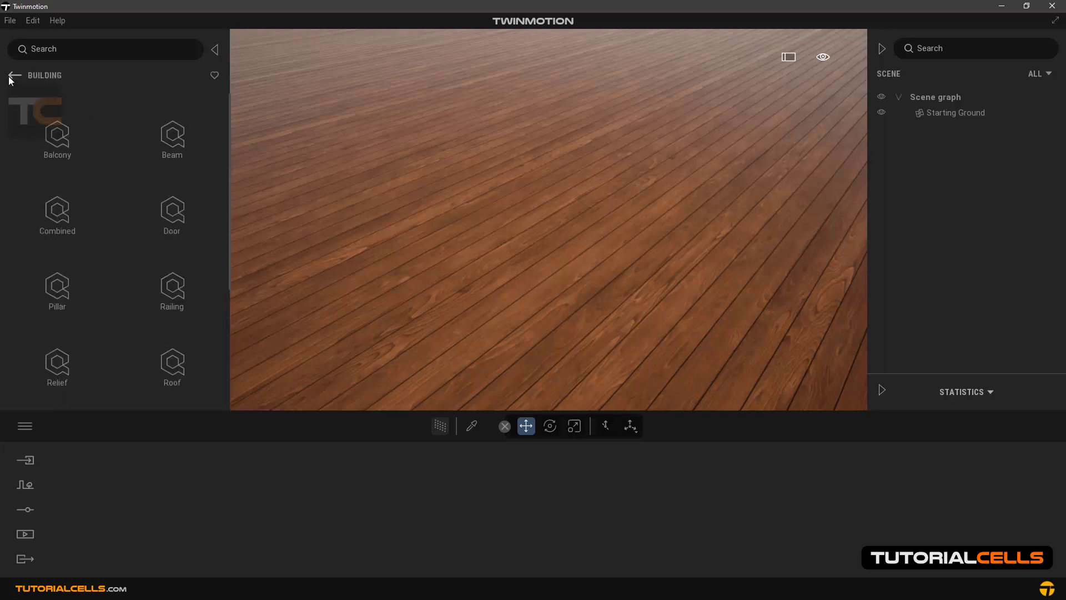
pyautogui.click(158, 137)
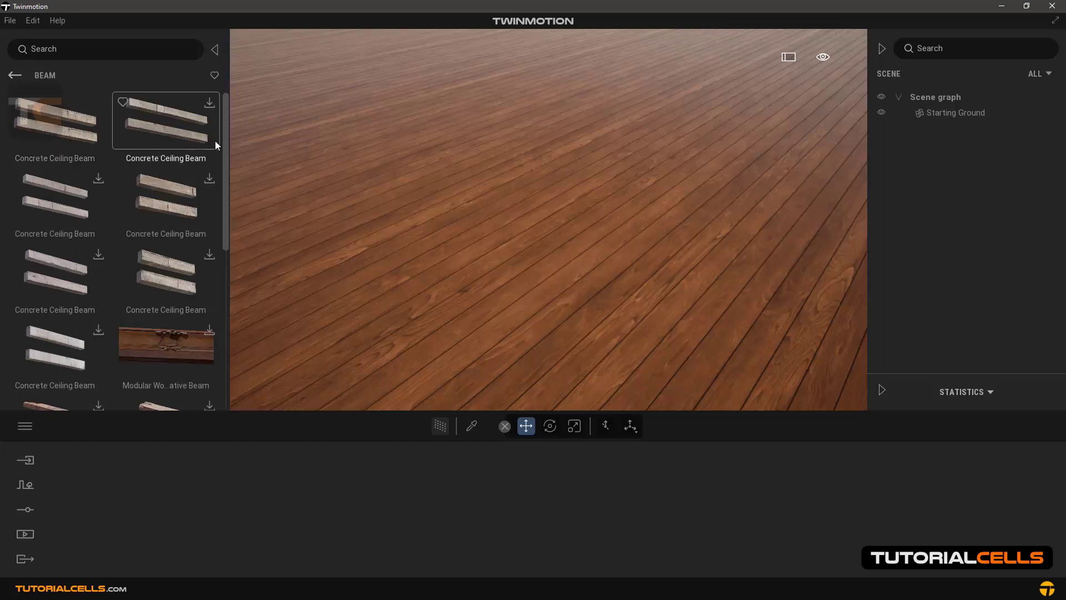
pyautogui.moveTo(224, 147)
pyautogui.mouseDown()
pyautogui.moveTo(221, 285)
pyautogui.moveTo(224, 166)
pyautogui.mouseUp()
pyautogui.click(17, 75)
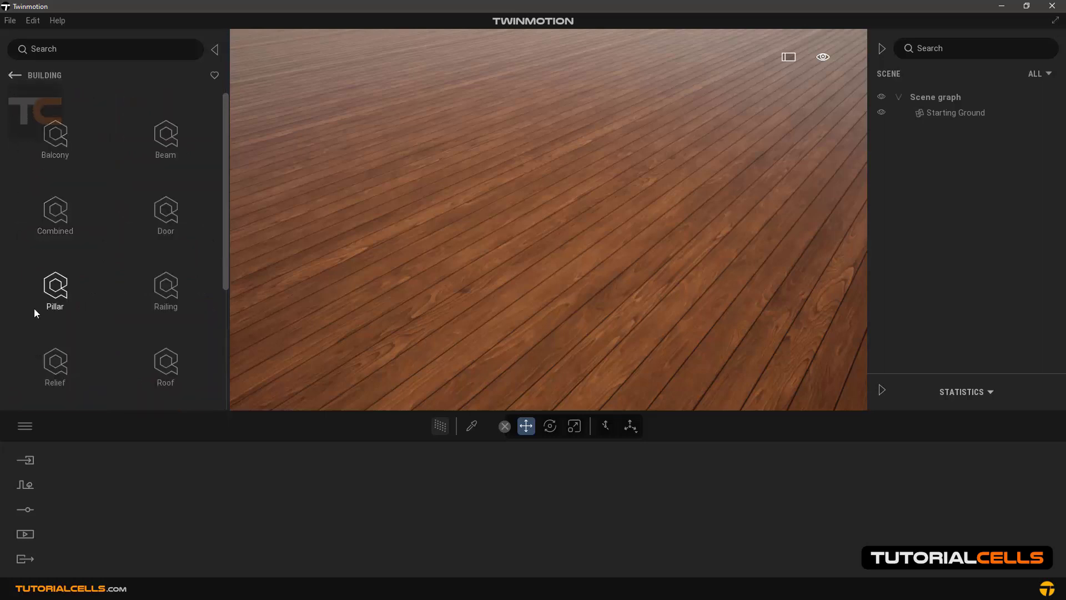
pyautogui.click(25, 425)
pyautogui.moveTo(44, 165)
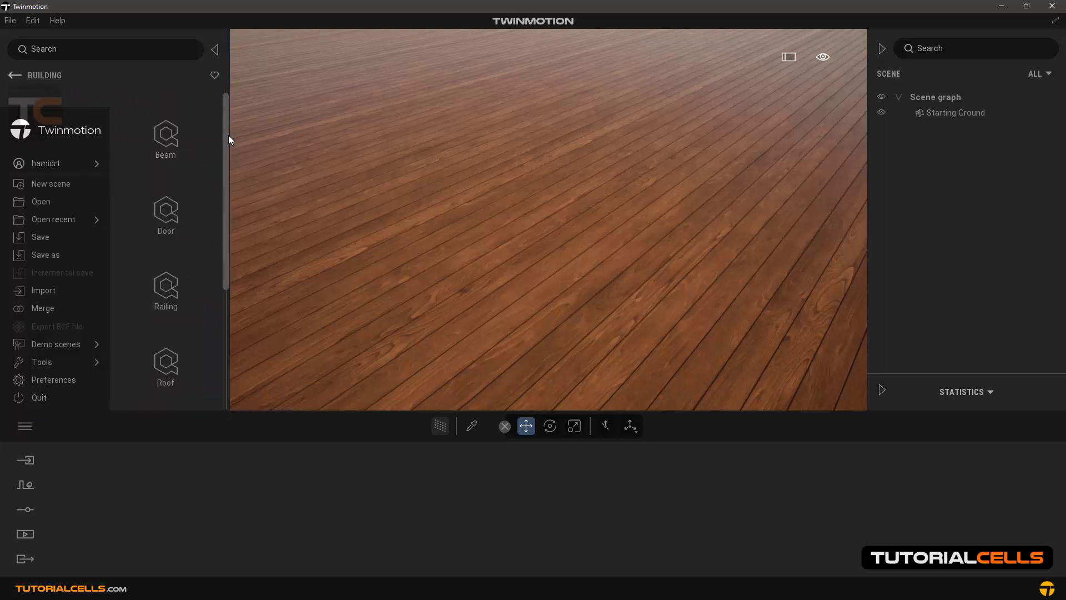
pyautogui.moveTo(227, 135)
pyautogui.mouseDown()
pyautogui.moveTo(221, 272)
pyautogui.moveTo(224, 141)
pyautogui.mouseUp()
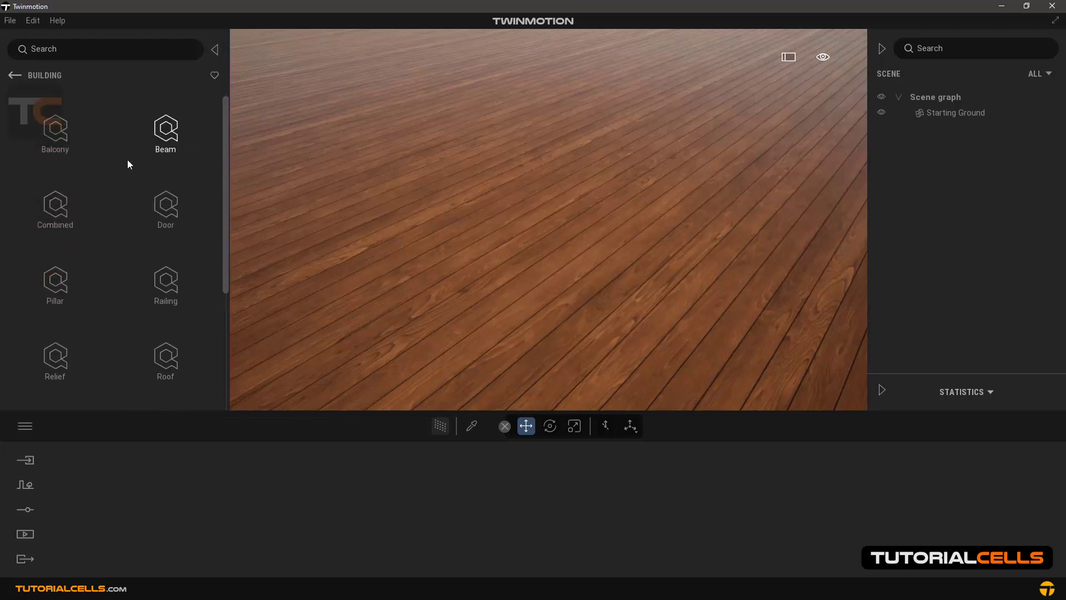
# Place a Modular Wooden Pillar from the Pillar assets on the wooden ground
pyautogui.click(56, 282)
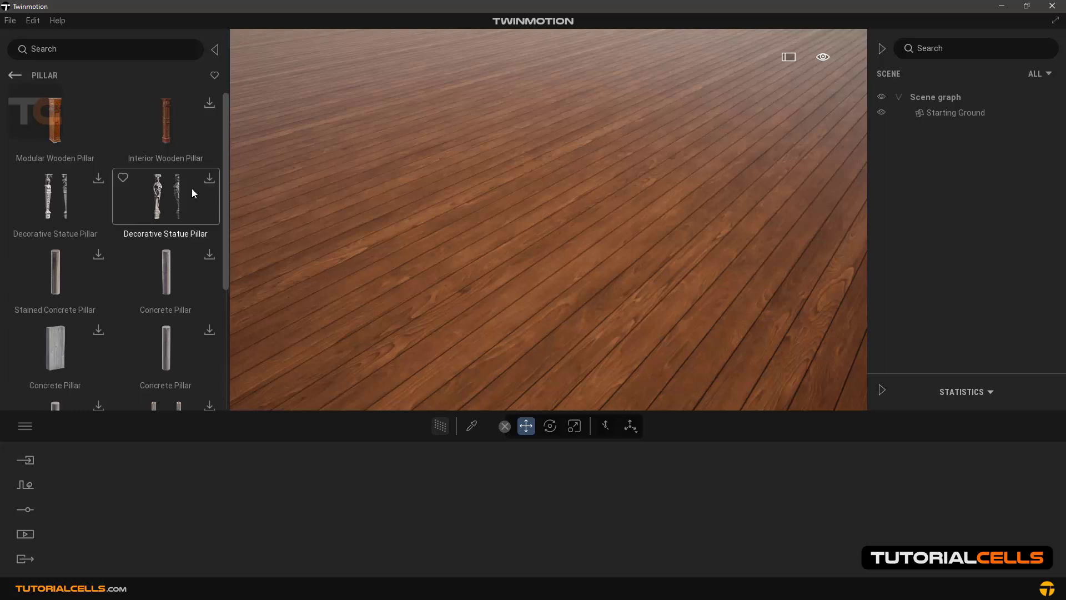
pyautogui.moveTo(58, 122); pyautogui.dragTo(302, 174)
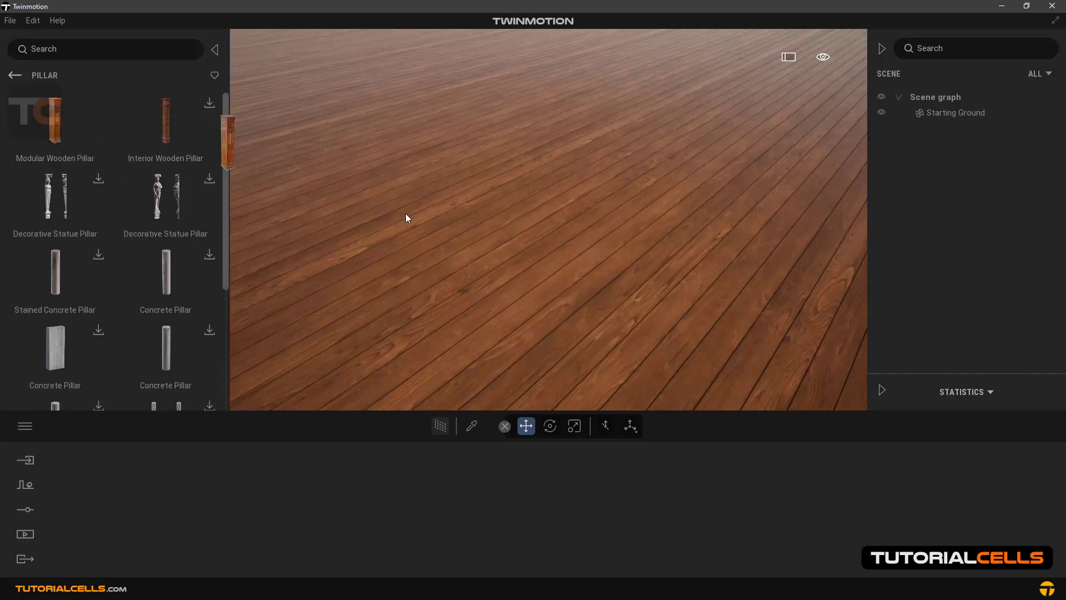
pyautogui.moveTo(406, 214); pyautogui.dragTo(511, 260)
pyautogui.scroll(-5, 511, 259)
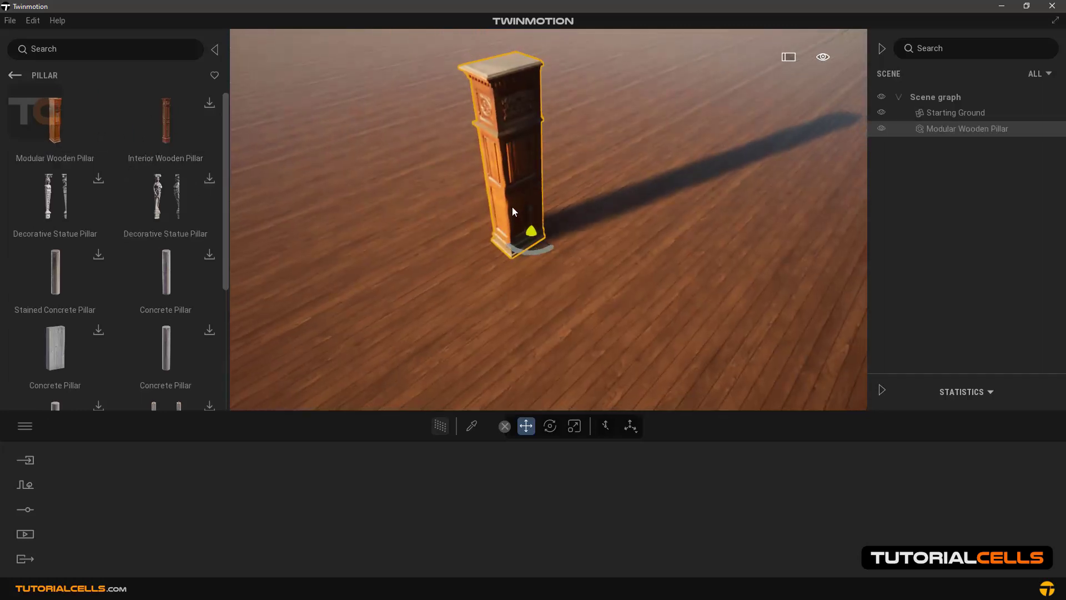
# Pick the wooden pillar's material and turn on its Two-sided setting, checking the pillar from several sides
pyautogui.keyDown('shift'); pyautogui.moveTo(511, 208); pyautogui.dragTo(553, 176, button='middle'); pyautogui.keyUp('shift')
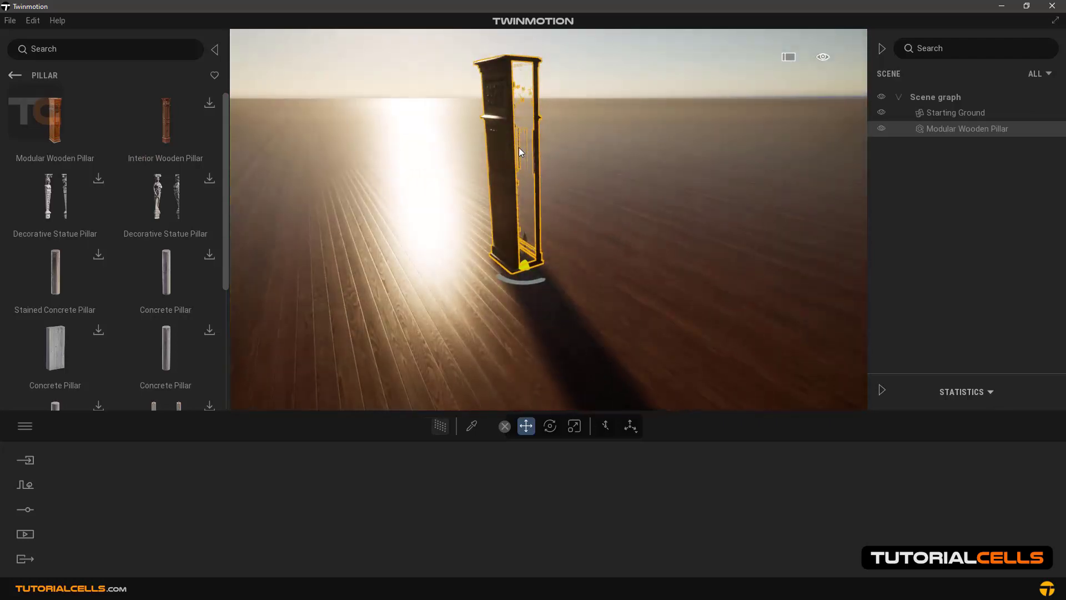
pyautogui.click(471, 426)
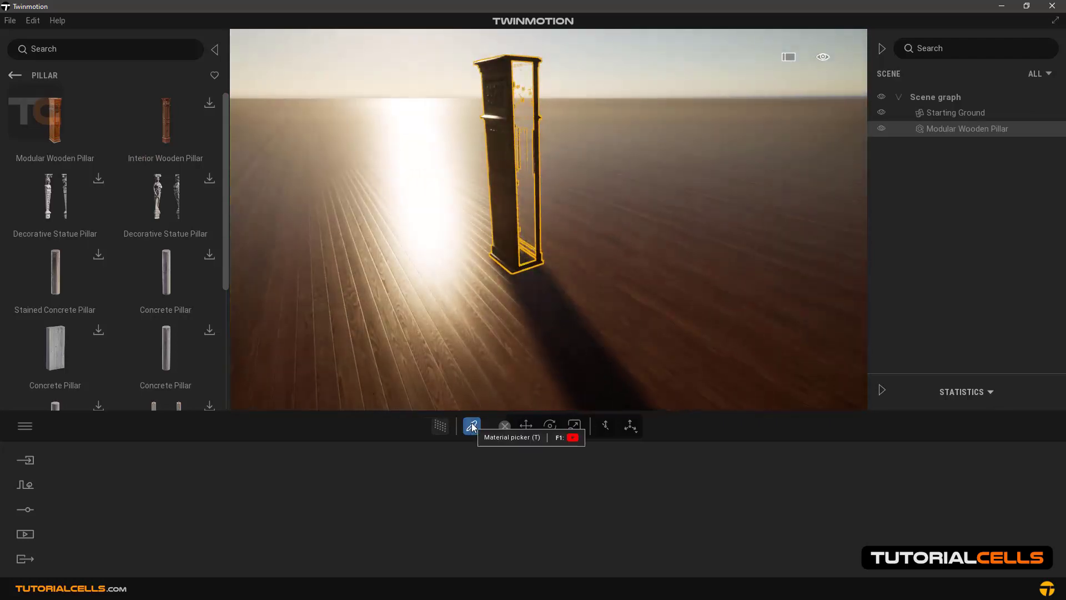
pyautogui.click(512, 210)
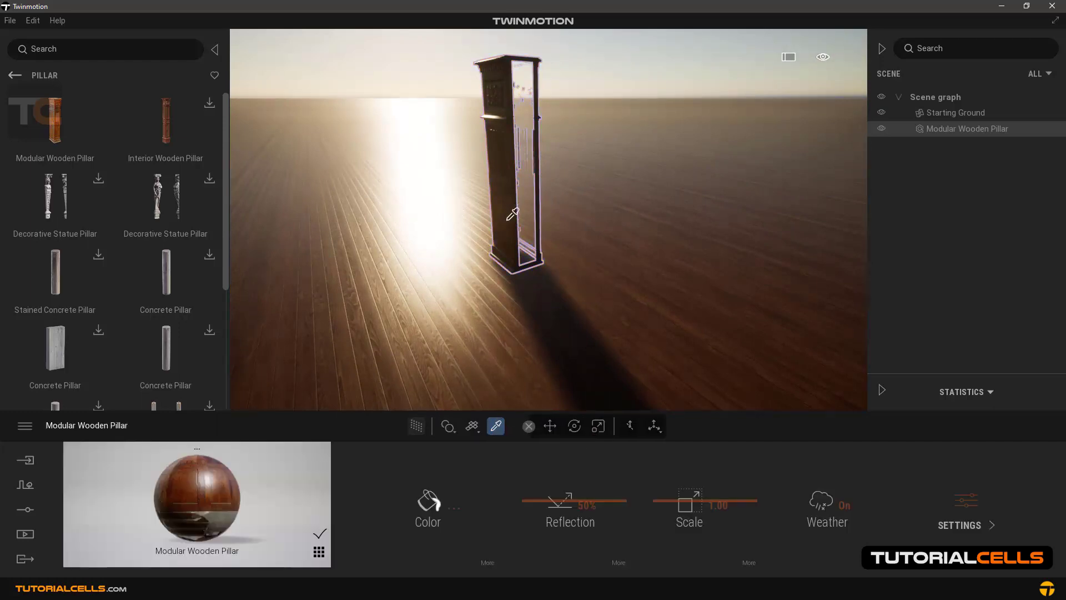
pyautogui.click(964, 504)
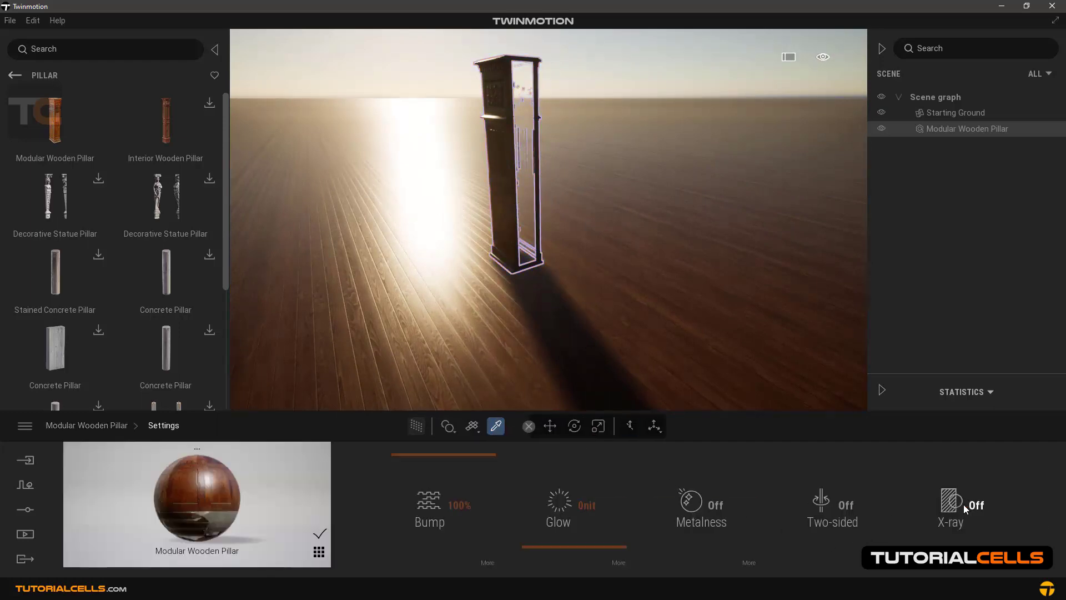
pyautogui.click(847, 510)
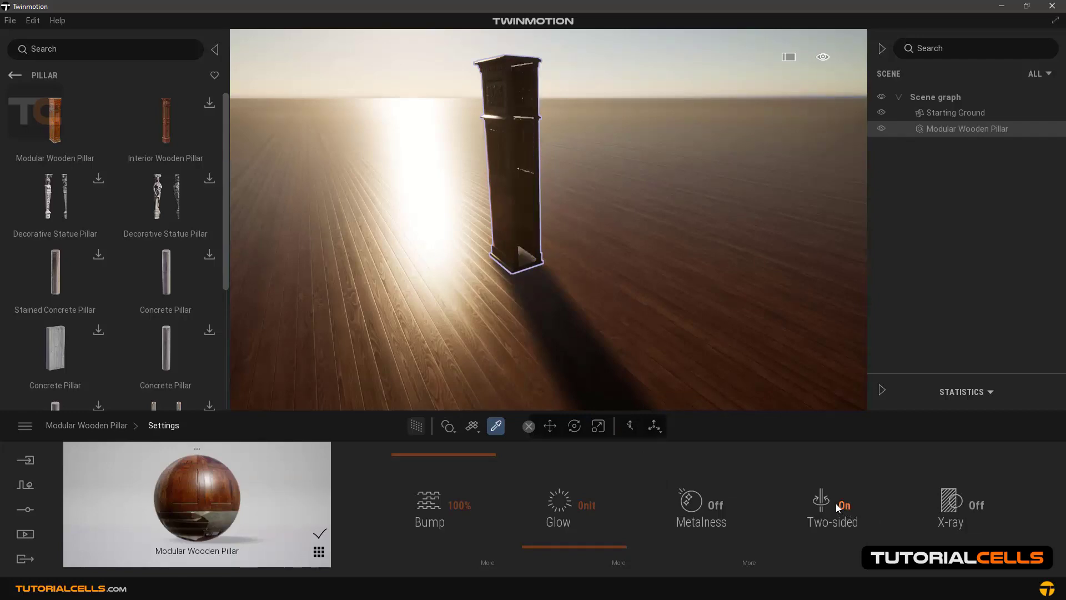
pyautogui.keyDown('shift'); pyautogui.moveTo(498, 192); pyautogui.dragTo(599, 222, button='middle'); pyautogui.keyUp('shift')
pyautogui.keyDown('shift'); pyautogui.moveTo(478, 170); pyautogui.dragTo(694, 170, button='middle'); pyautogui.keyUp('shift')
pyautogui.scroll(3, 477, 101)
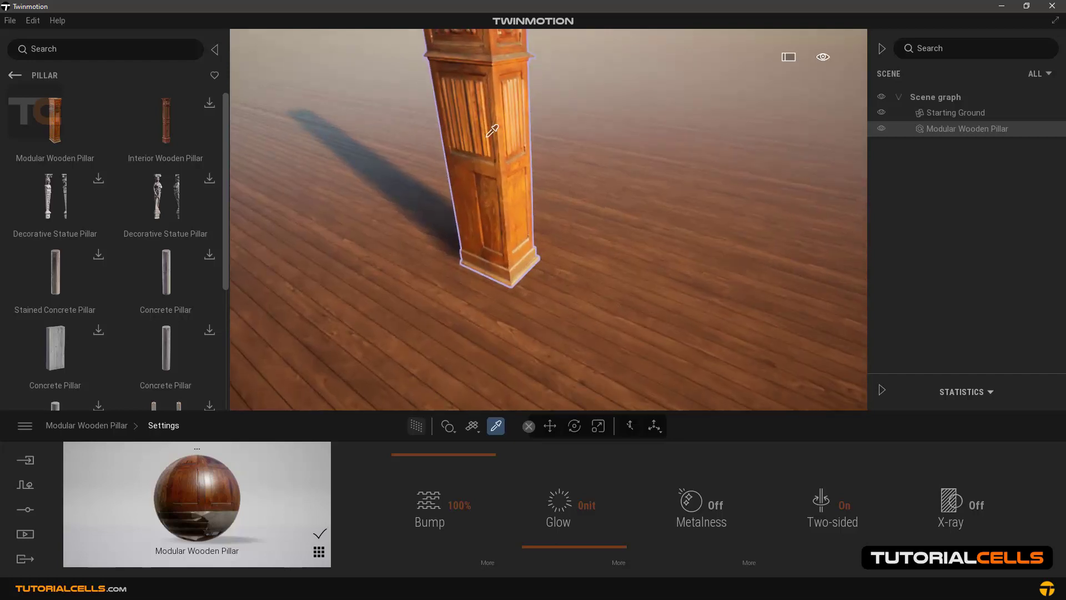
pyautogui.moveTo(478, 101); pyautogui.dragTo(493, 131, button='middle')
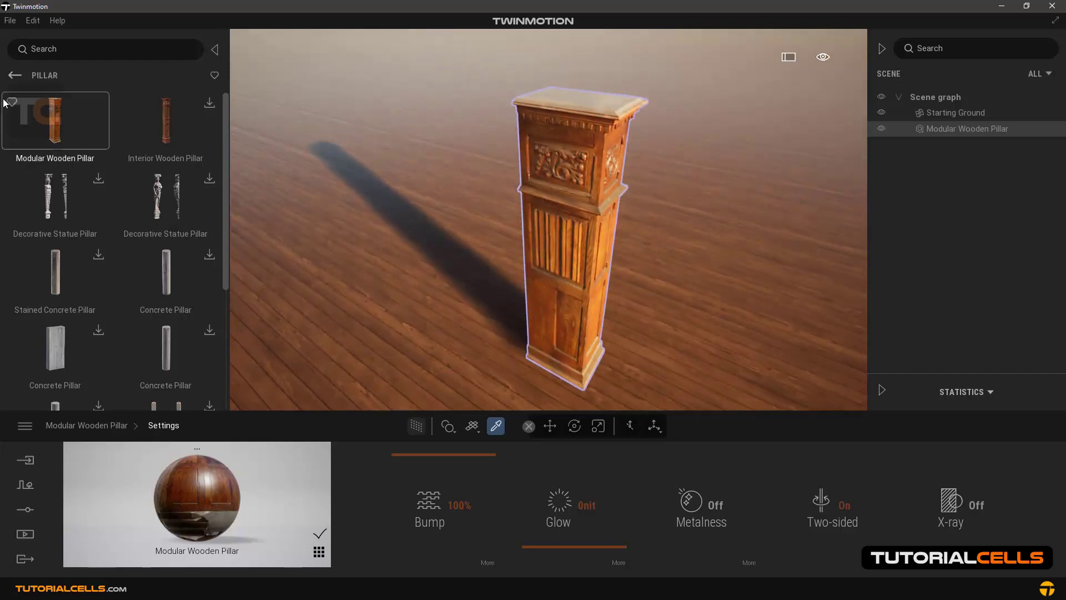
# Place the Modular Handrail Kit from the Building Railing assets on the ground behind the pillar
pyautogui.click(14, 75)
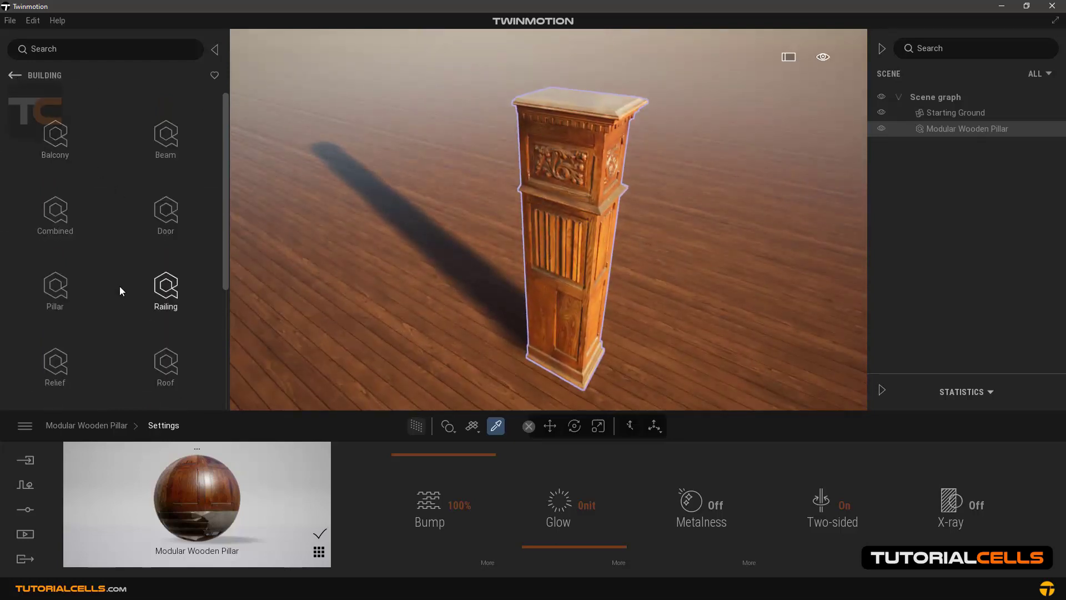
pyautogui.click(150, 288)
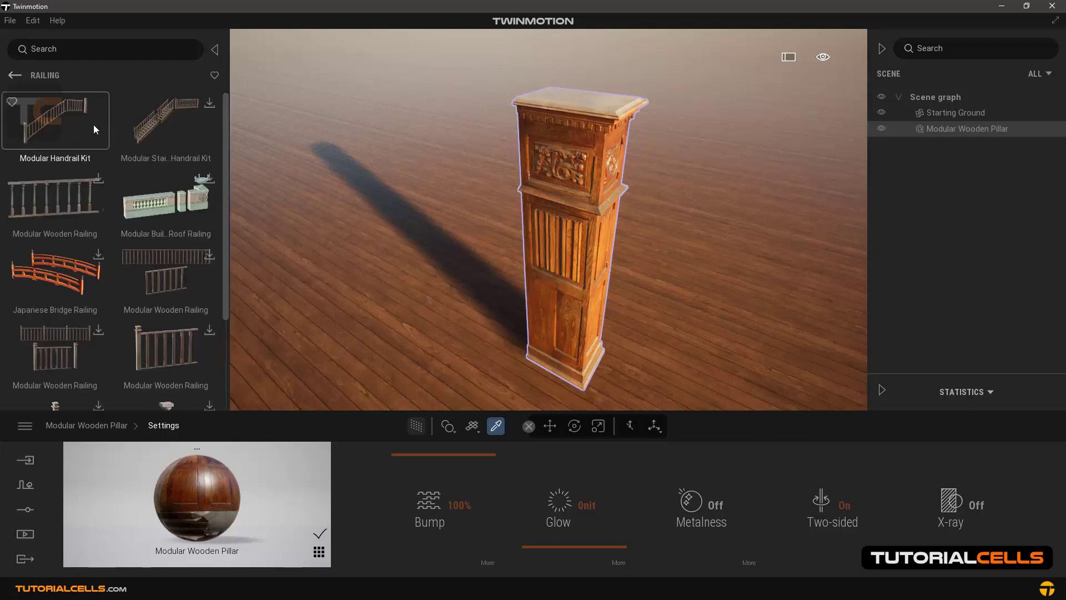
pyautogui.moveTo(93, 129); pyautogui.dragTo(409, 215)
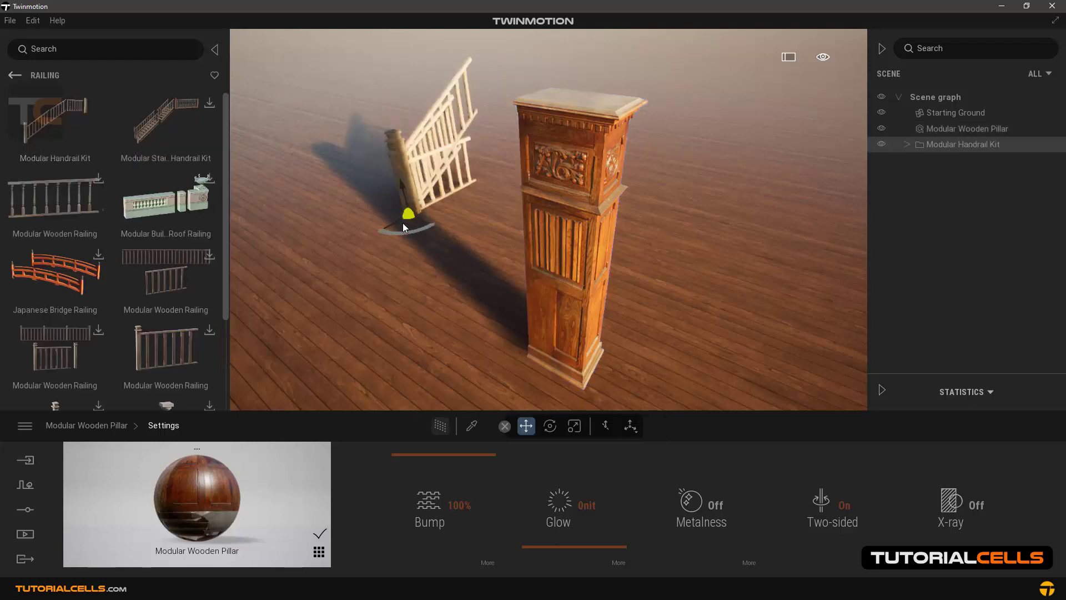
# Expand the Modular Handrail Kit in the scene graph and check which pieces parts 01, 02 and 03 are
pyautogui.click(907, 143)
pyautogui.click(944, 161)
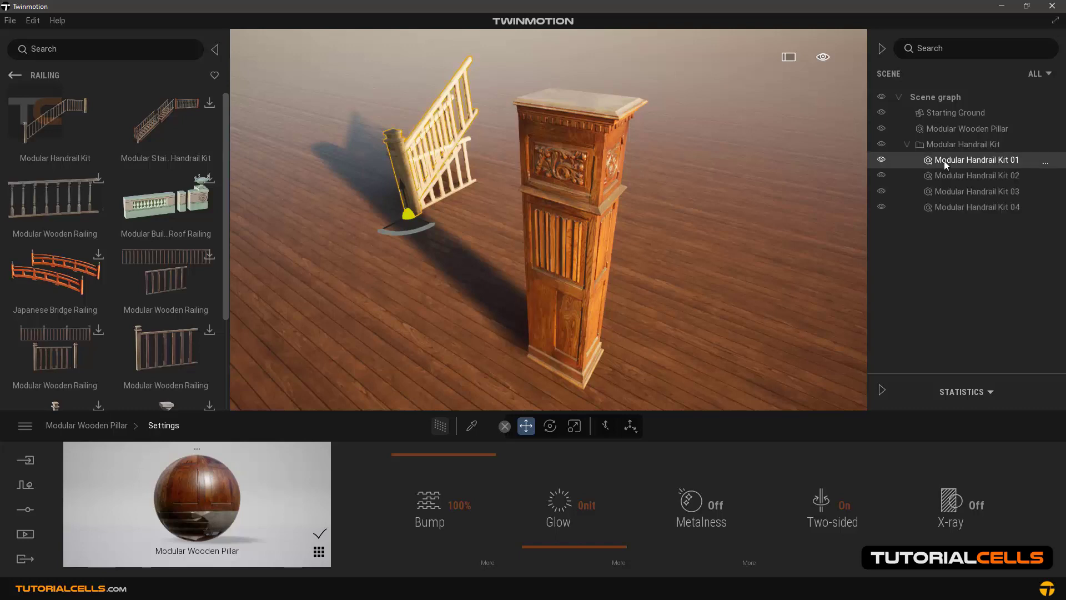
pyautogui.click(944, 176)
pyautogui.click(948, 191)
# Separate the overlapping handrail pieces by moving Modular Handrail Kit 04, 03, 02 and 01 to different spots on the ground
pyautogui.click(948, 207)
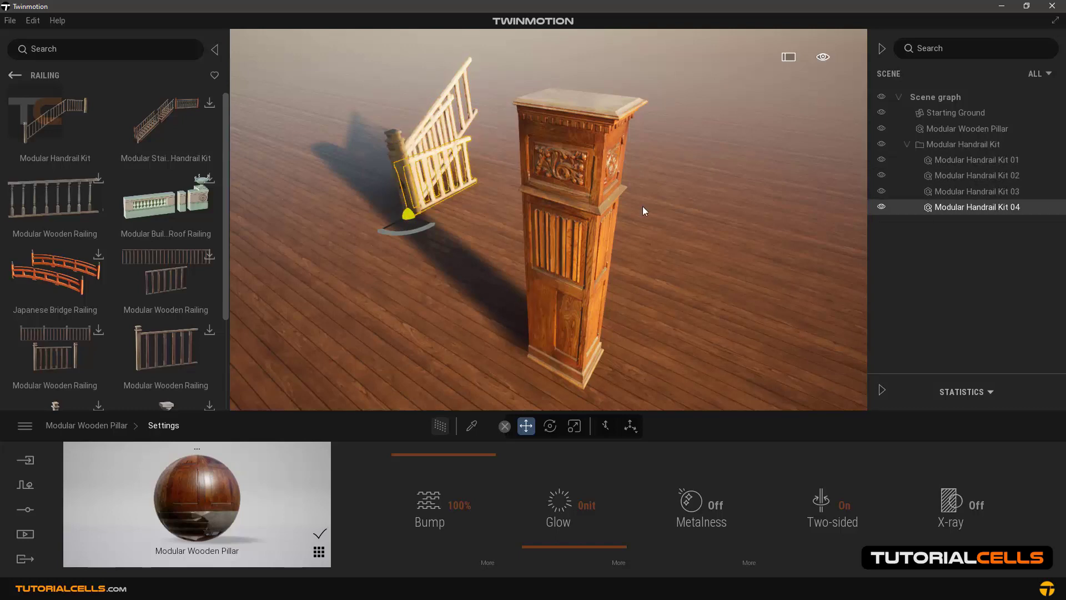
pyautogui.moveTo(417, 235); pyautogui.dragTo(303, 219)
pyautogui.click(929, 192)
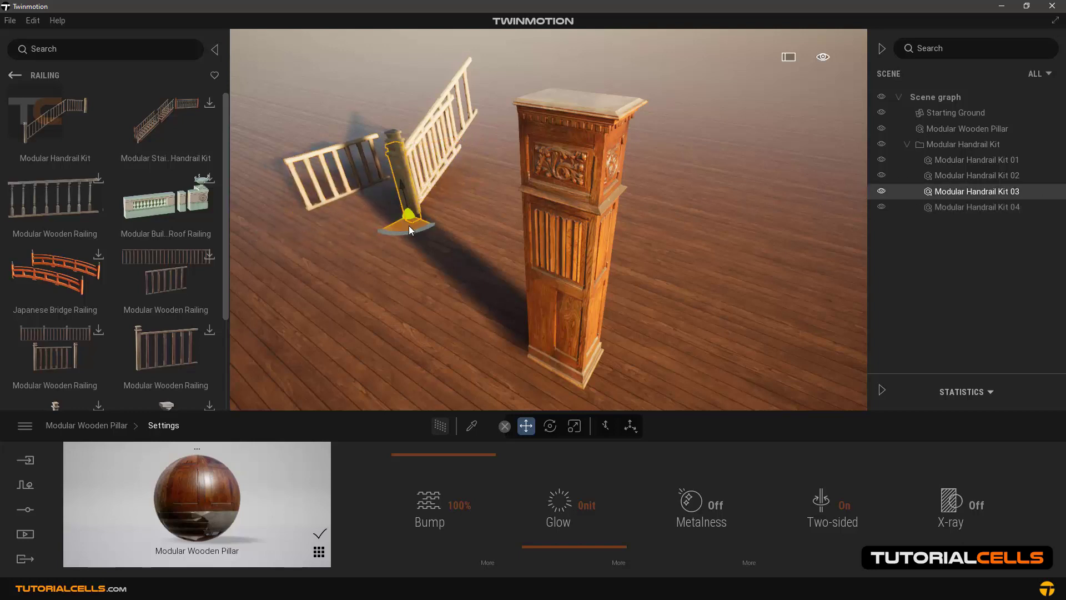
pyautogui.moveTo(408, 226); pyautogui.dragTo(479, 238)
pyautogui.click(944, 176)
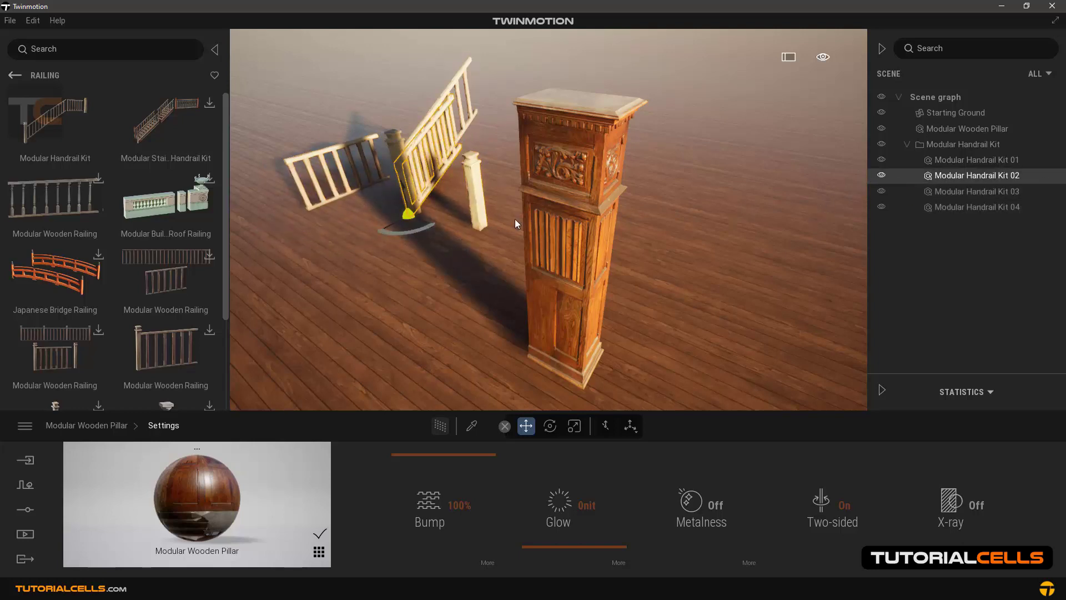
pyautogui.moveTo(404, 226); pyautogui.dragTo(452, 228)
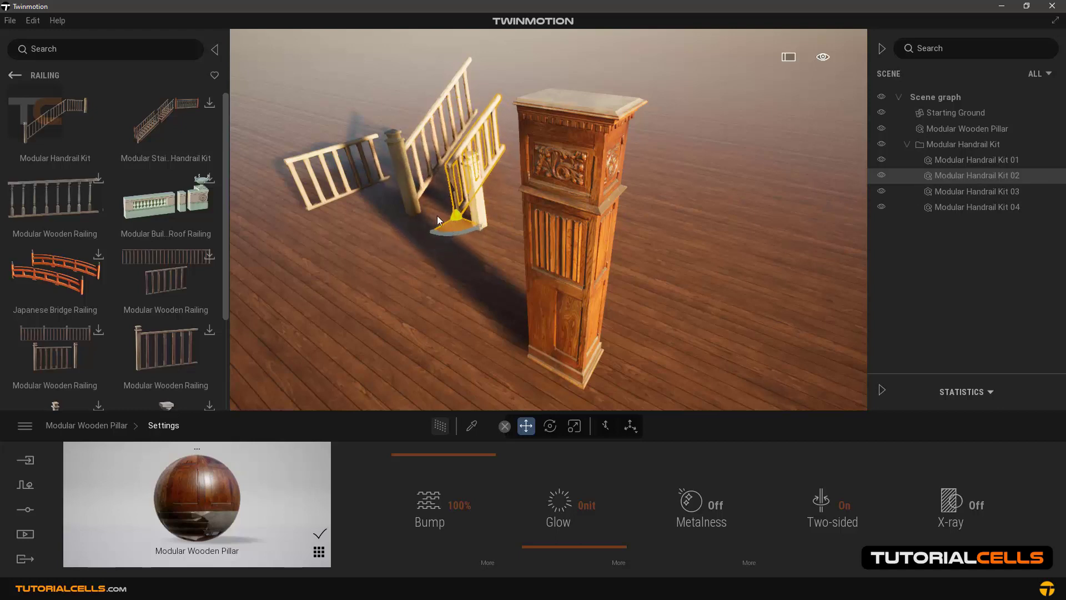
pyautogui.click(953, 161)
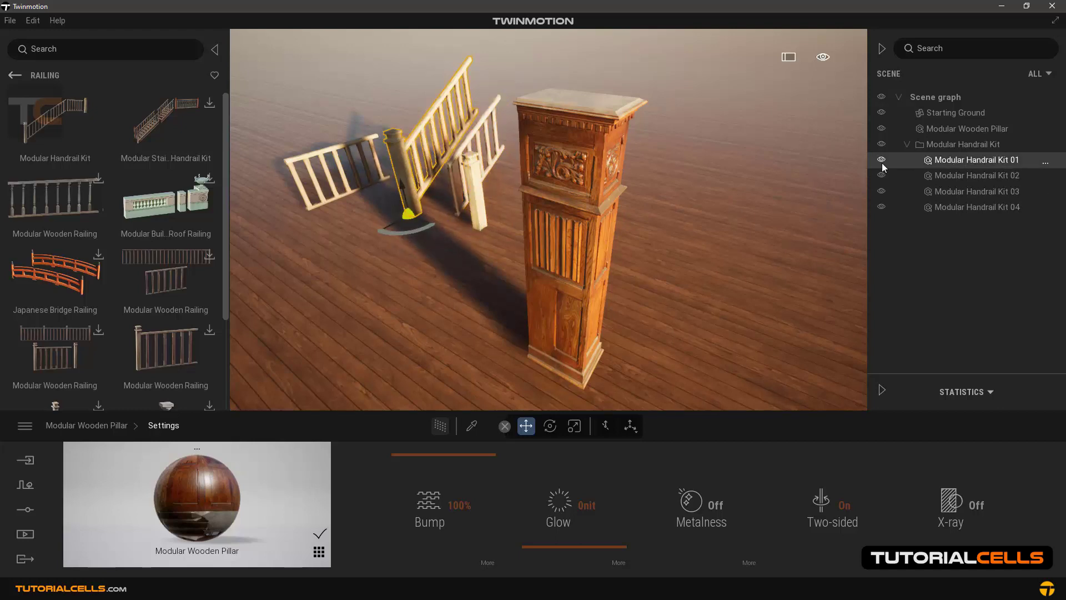
pyautogui.moveTo(404, 212)
pyautogui.mouseDown()
pyautogui.moveTo(404, 228)
pyautogui.moveTo(371, 224)
pyautogui.moveTo(403, 192)
pyautogui.moveTo(392, 217)
pyautogui.mouseUp()
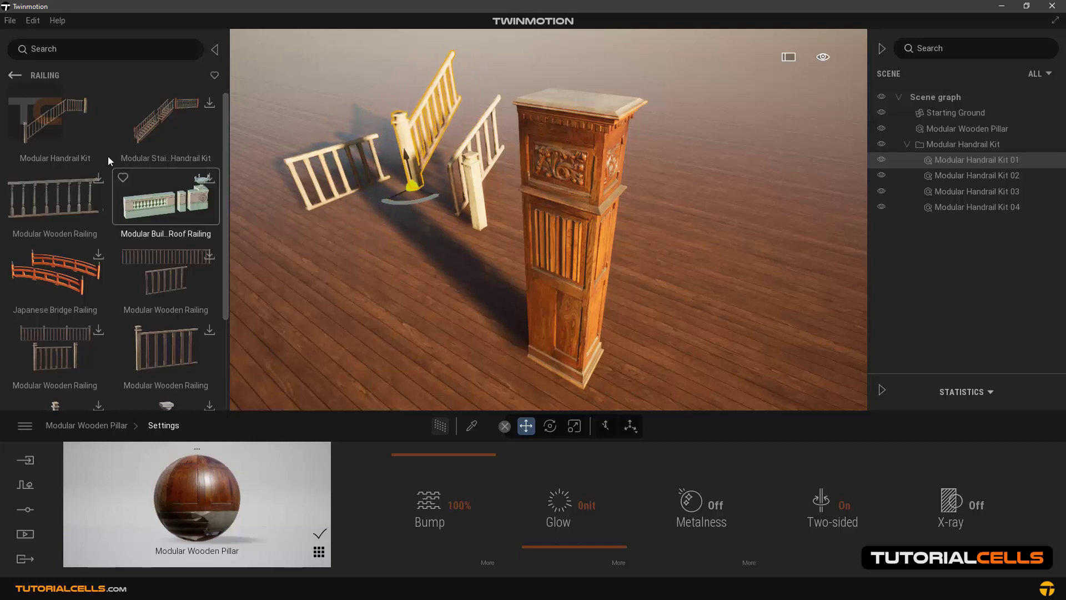
# Browse the Building Door assets and place the first brick Modular Building Door in the scene near the pillar
pyautogui.scroll(-5, 222, 199)
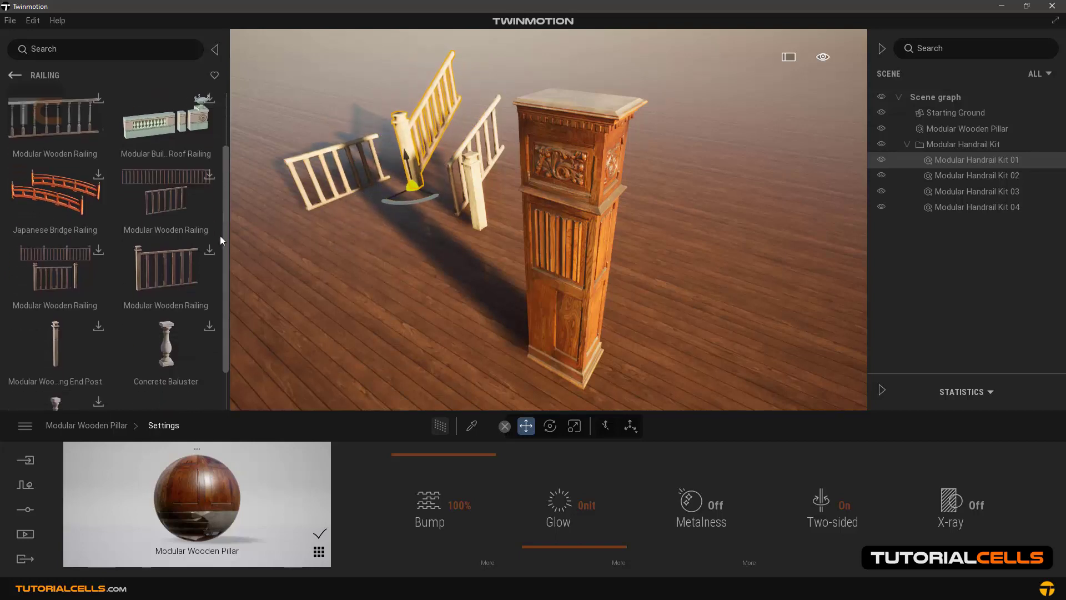
pyautogui.click(14, 76)
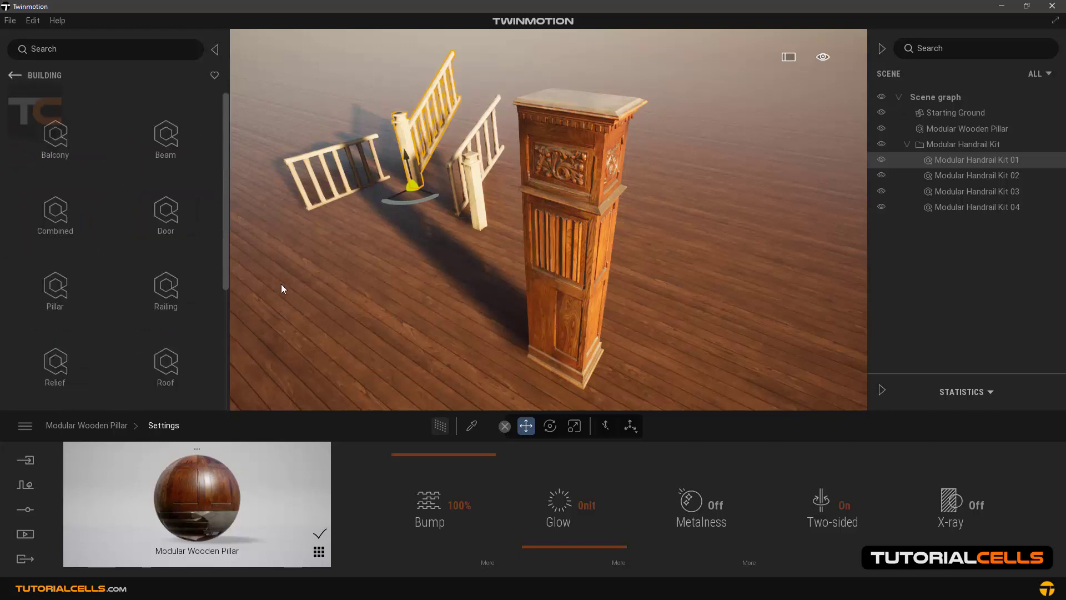
pyautogui.click(178, 223)
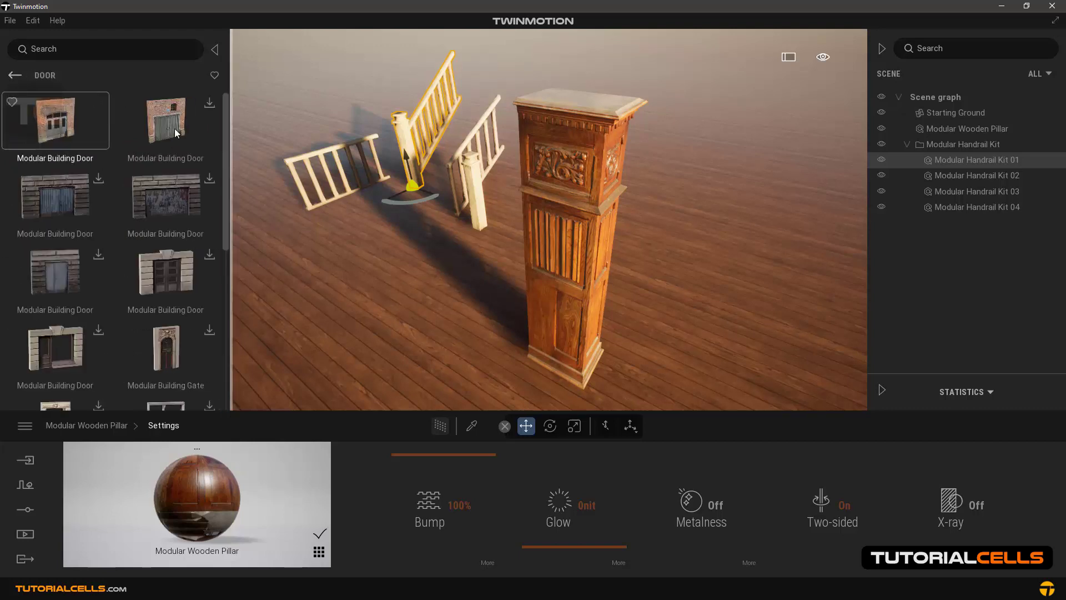
pyautogui.scroll(-2, 217, 229)
pyautogui.scroll(3, 218, 225)
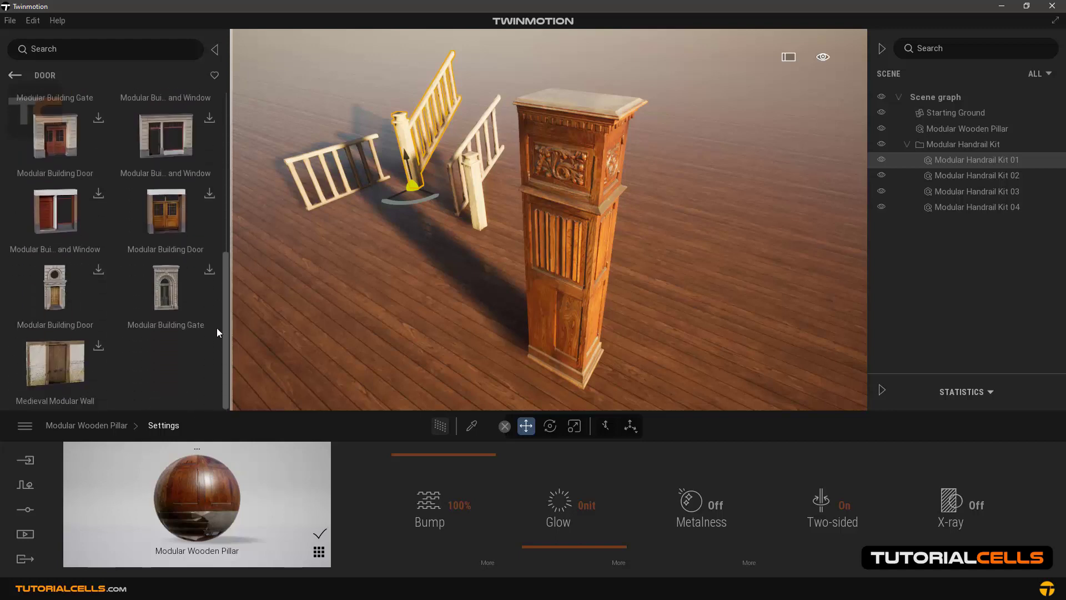
pyautogui.scroll(-3, 375, 198)
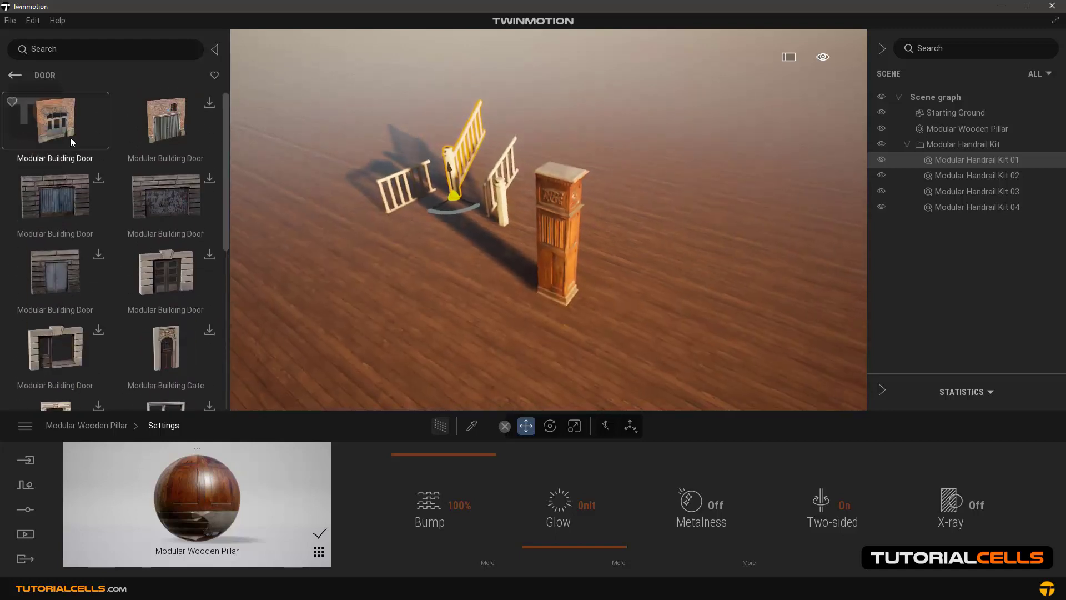
pyautogui.moveTo(70, 138); pyautogui.dragTo(596, 251)
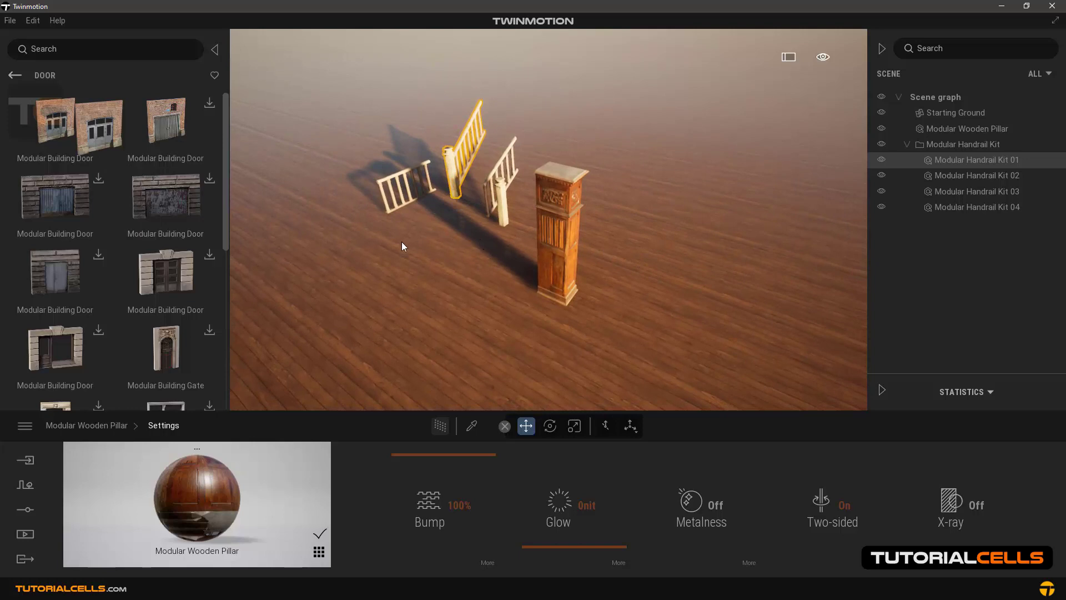
# Drop the brick Modular Building Door on the ground, rotate it about -165 degrees and move it to the open side of the wooden pillar
pyautogui.moveTo(401, 243); pyautogui.dragTo(402, 244)
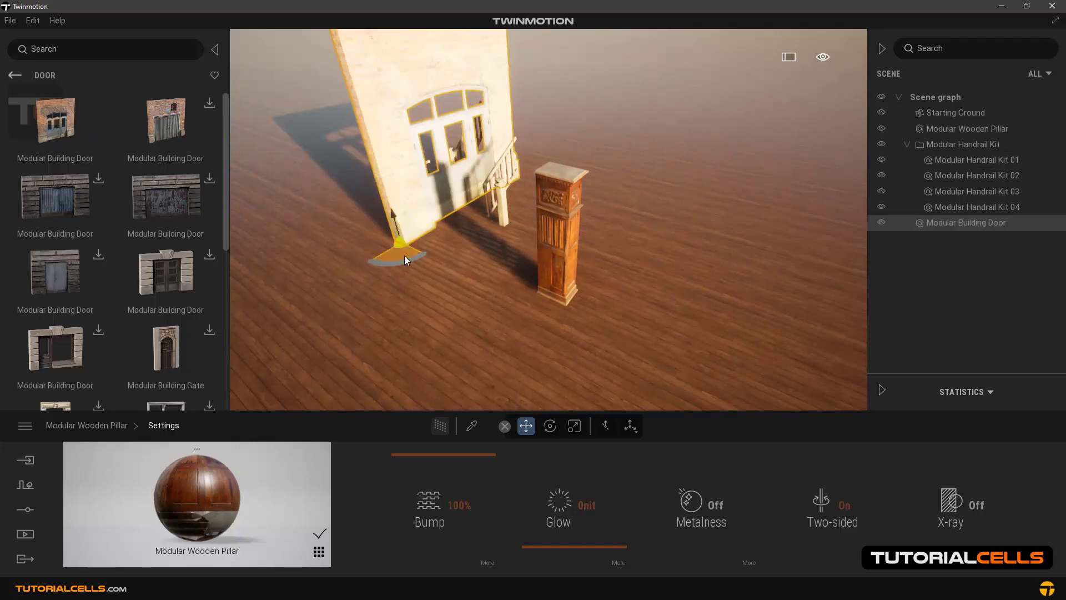
pyautogui.write('-30')
pyautogui.press('Return')
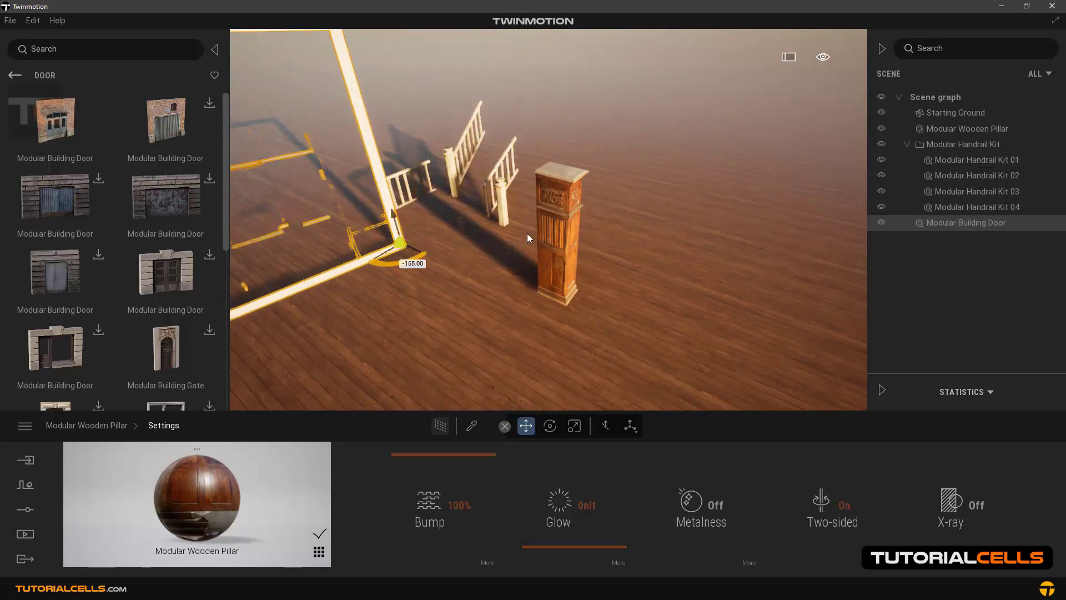
pyautogui.moveTo(407, 253); pyautogui.dragTo(686, 282)
pyautogui.moveTo(686, 282); pyautogui.dragTo(712, 235, button='right')
pyautogui.scroll(-3, 712, 236)
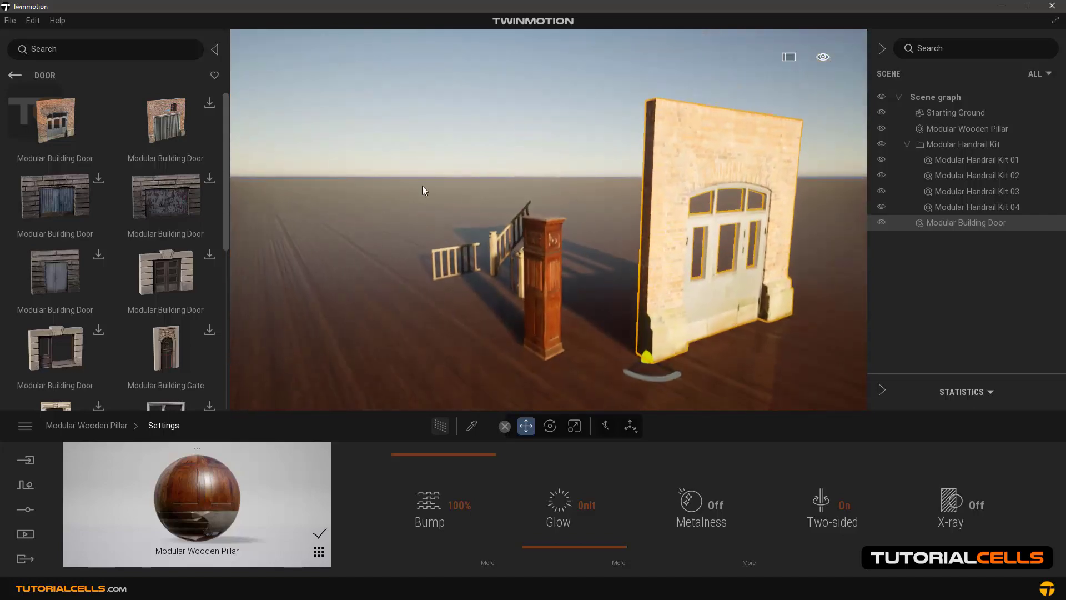
# Check the Wall assets in the Building category and return to the 3D Asset categories
pyautogui.click(15, 75)
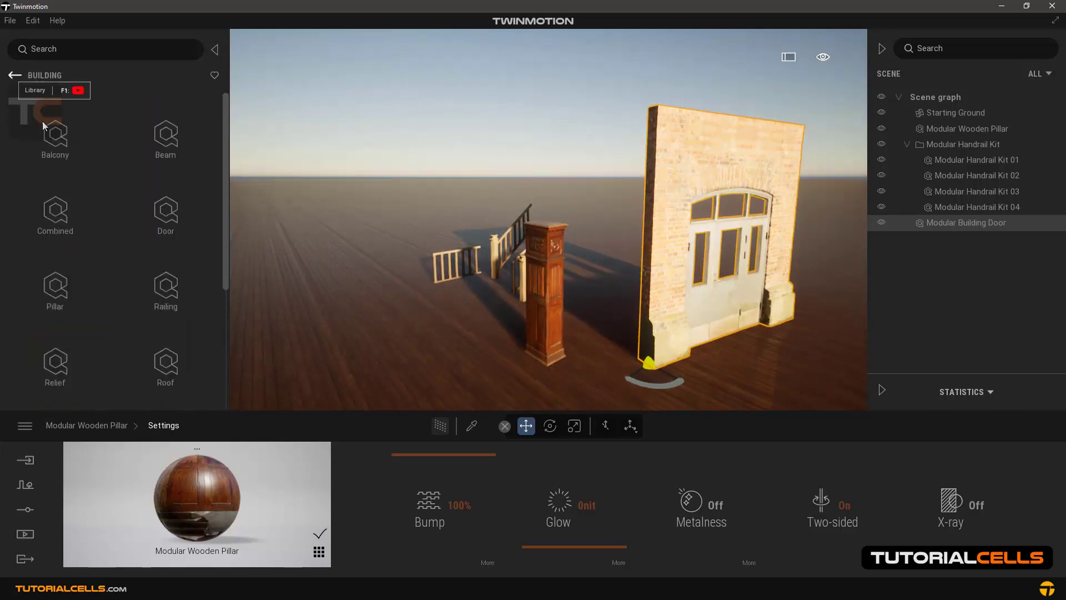
pyautogui.scroll(-3, 95, 255)
pyautogui.click(151, 296)
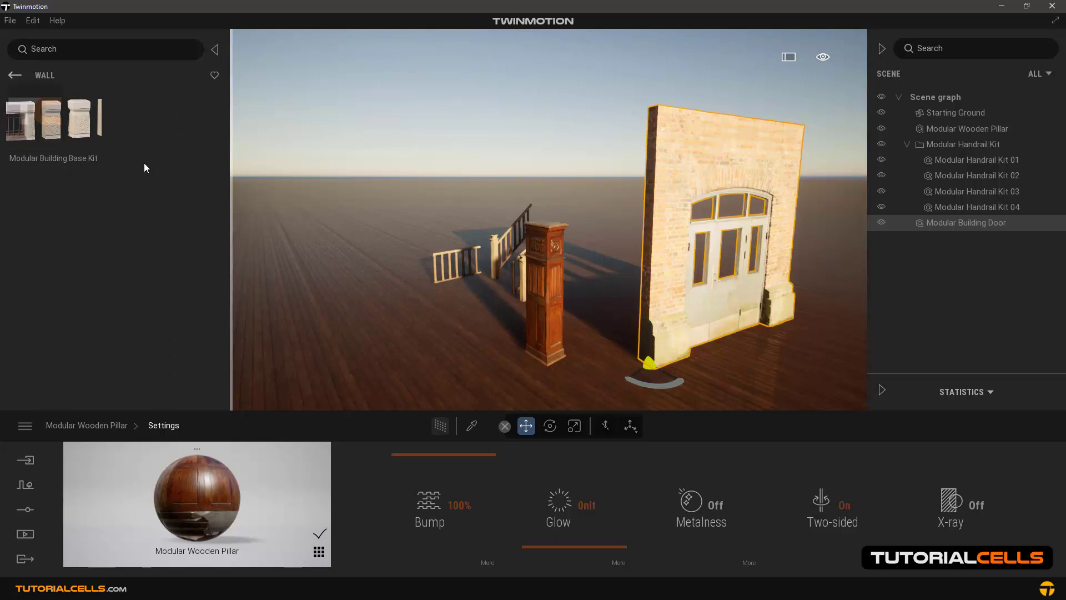
pyautogui.click(13, 76)
pyautogui.click(13, 76)
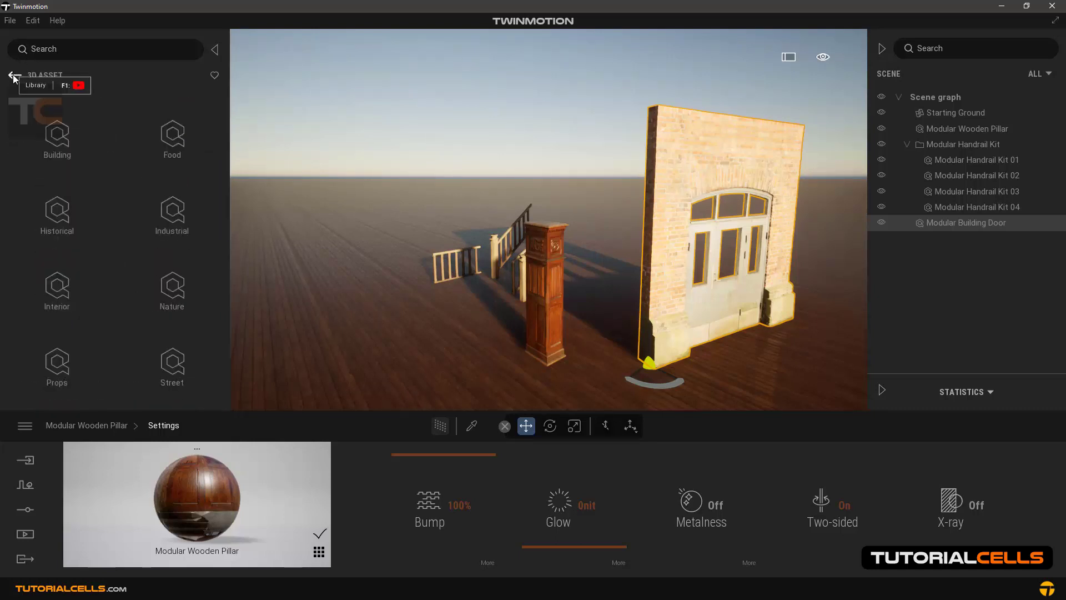
# Browse the Fruit and Nut assets in the Food category
pyautogui.click(168, 142)
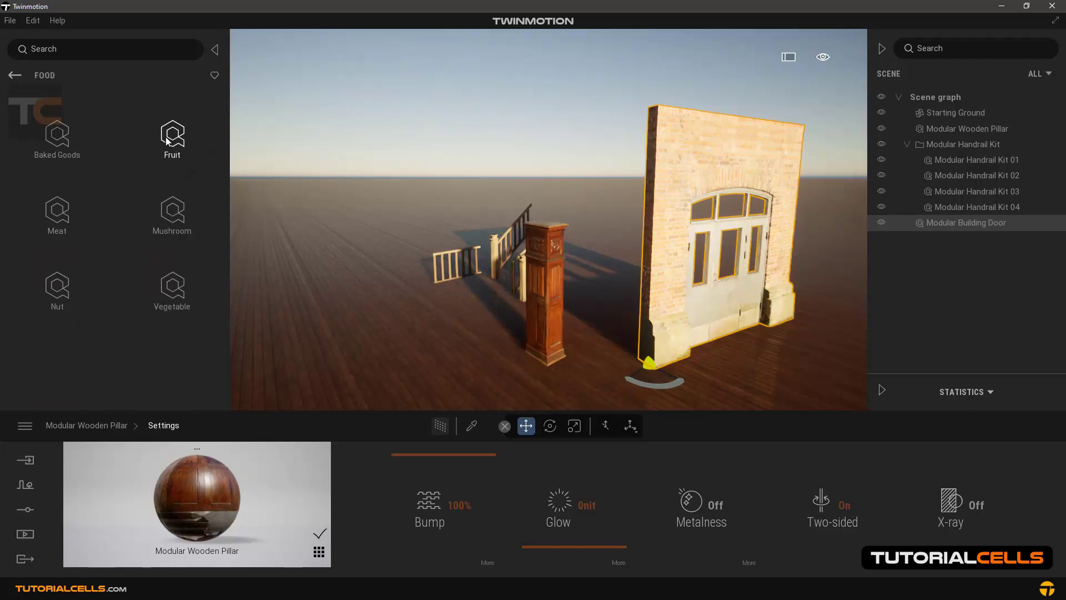
pyautogui.click(168, 139)
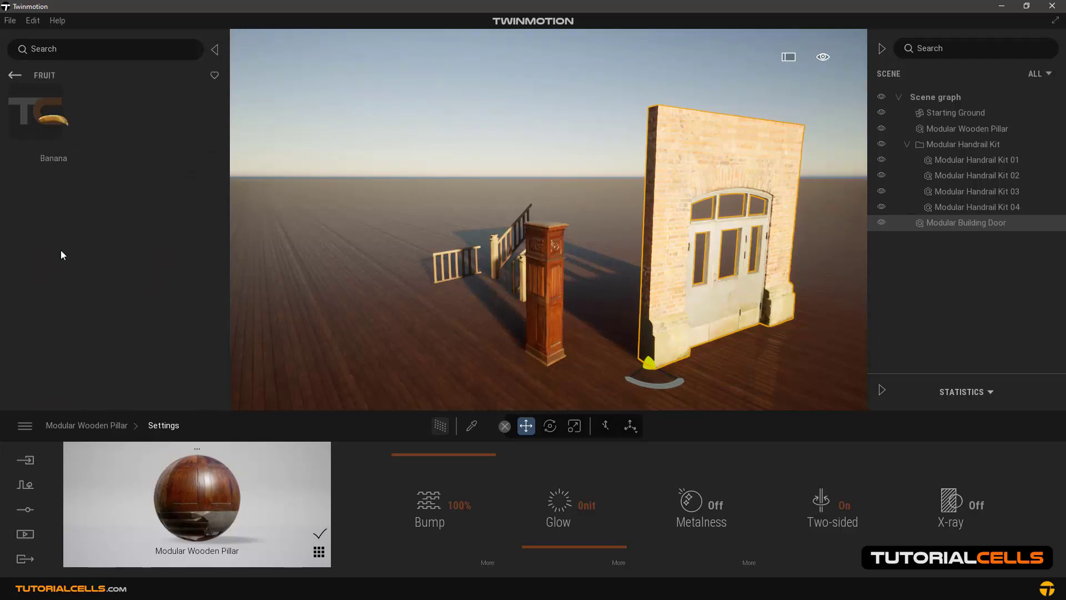
pyautogui.click(11, 77)
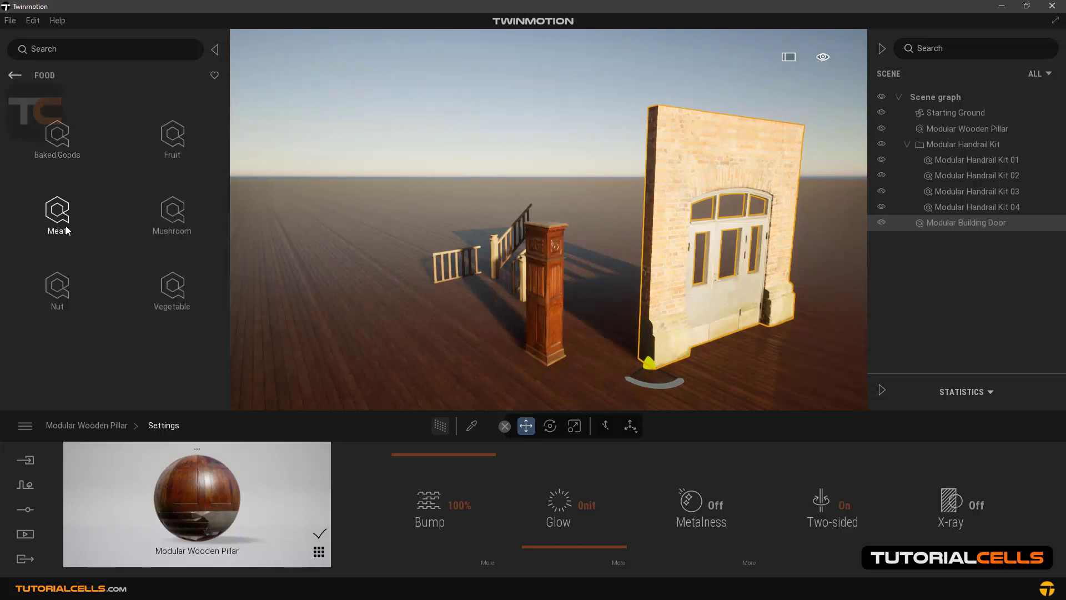
pyautogui.click(69, 276)
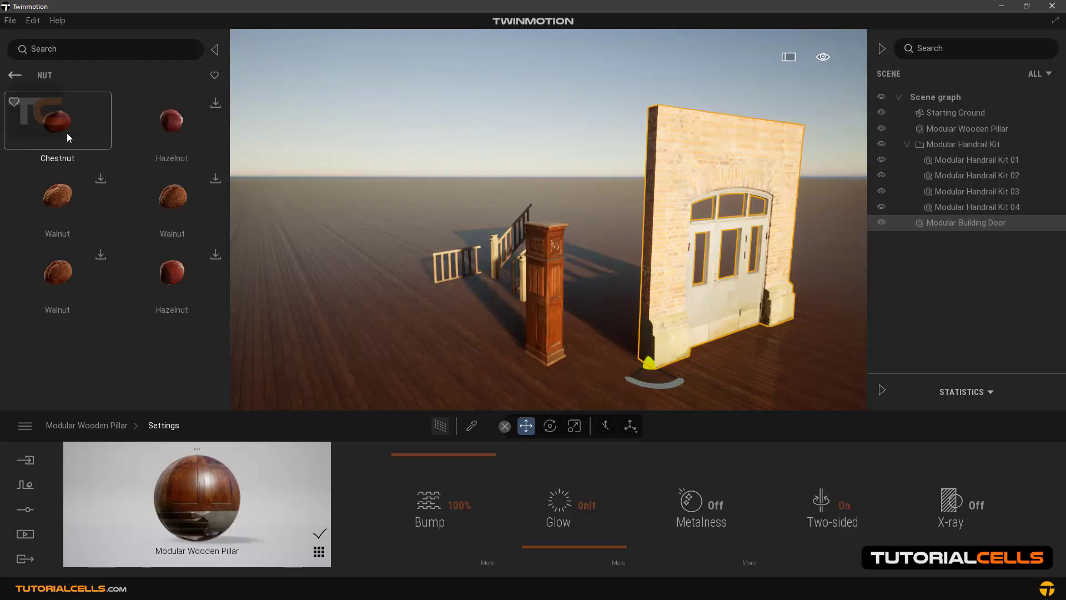
pyautogui.click(12, 75)
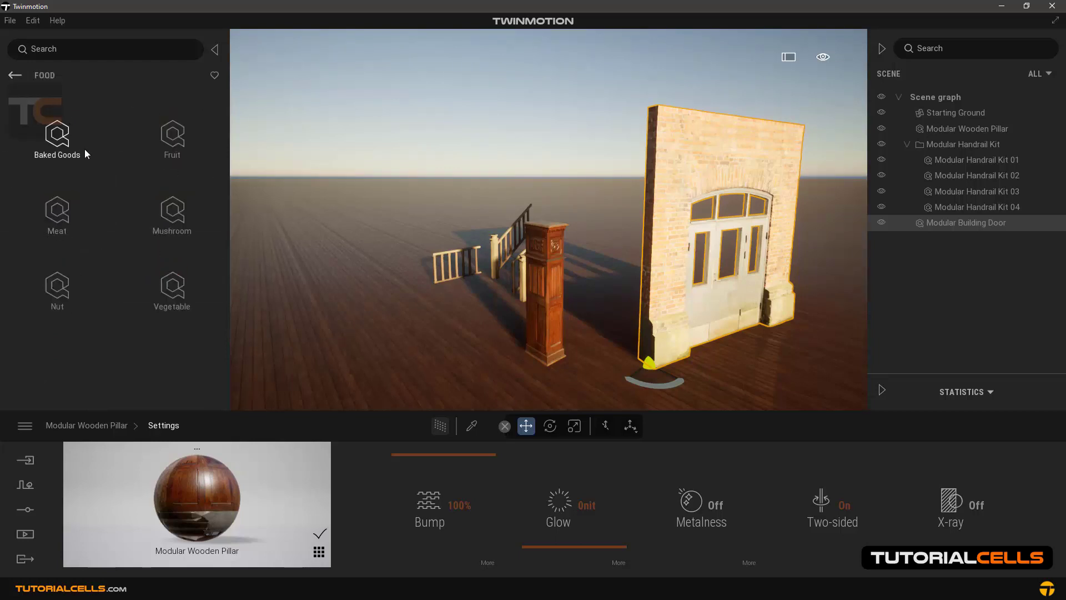
# Look through the Mushroom and Vegetable assets in the Food category and return to the 3D Asset categories
pyautogui.click(166, 216)
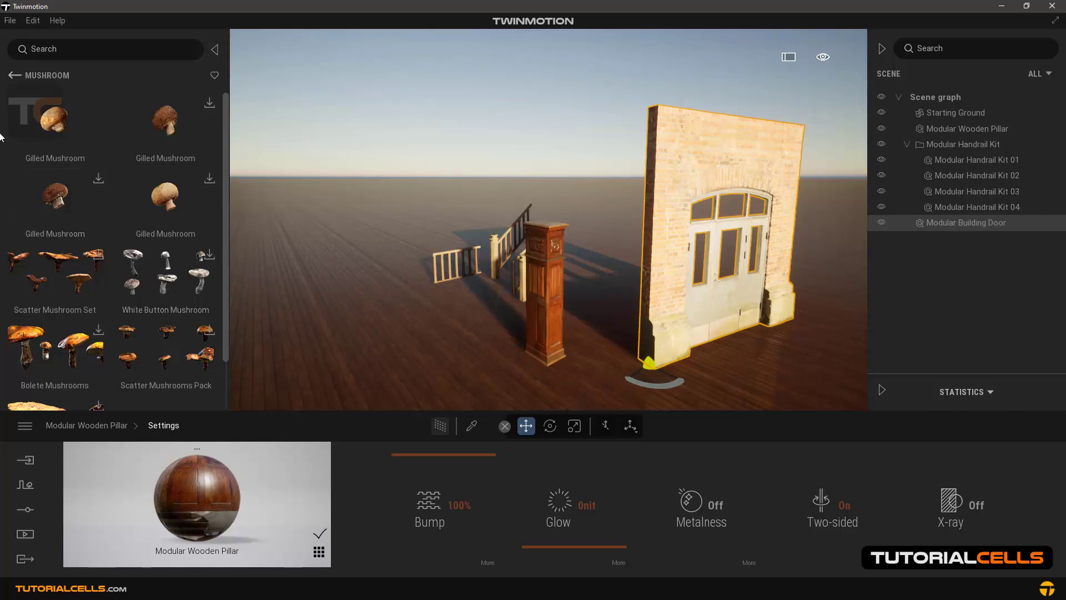
pyautogui.click(17, 79)
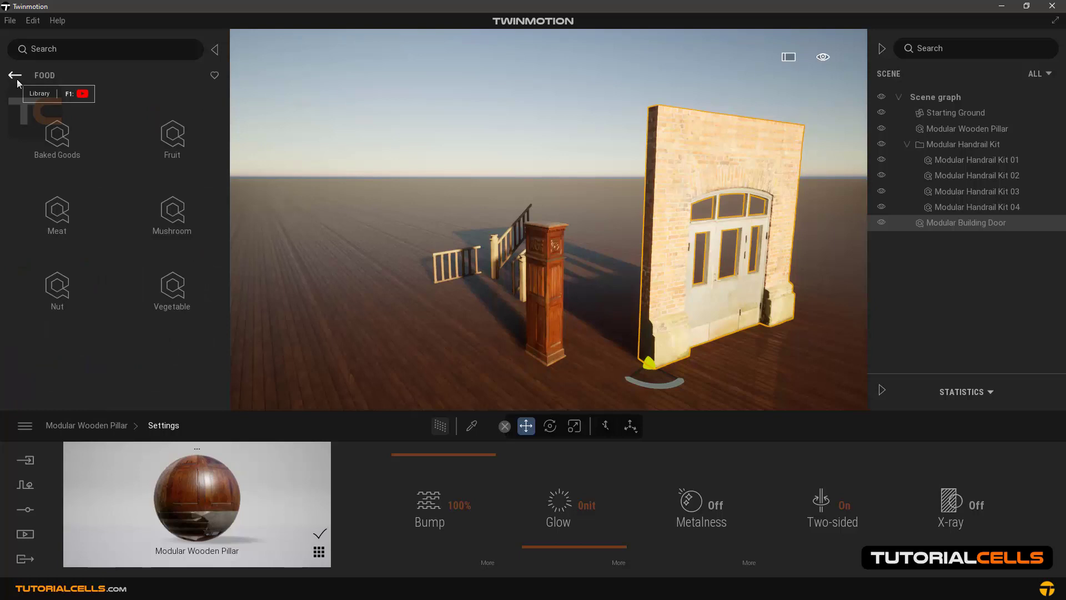
pyautogui.click(164, 283)
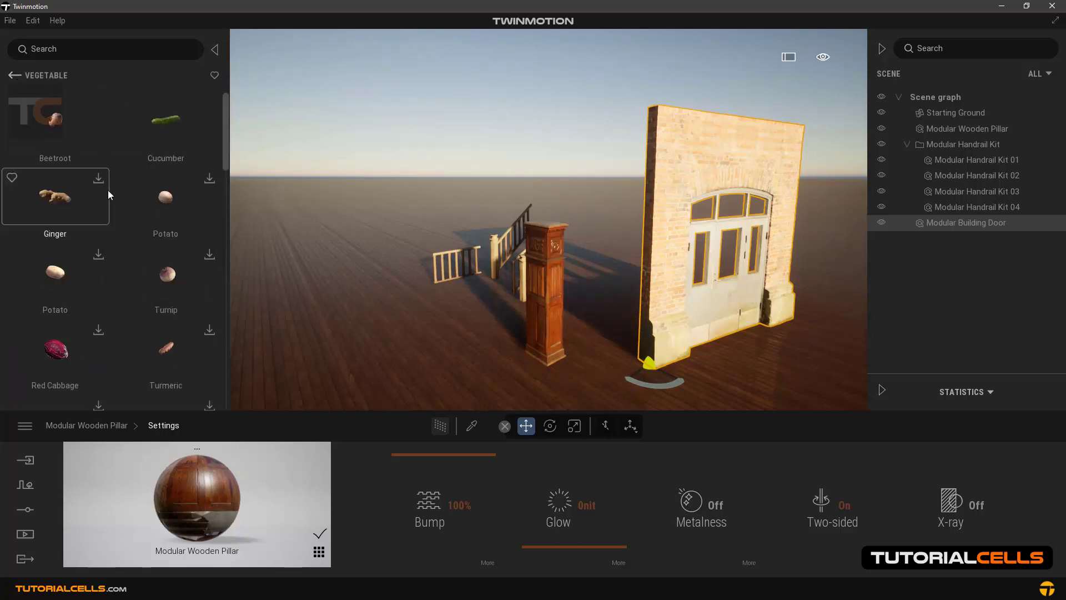
pyautogui.scroll(-5, 125, 232)
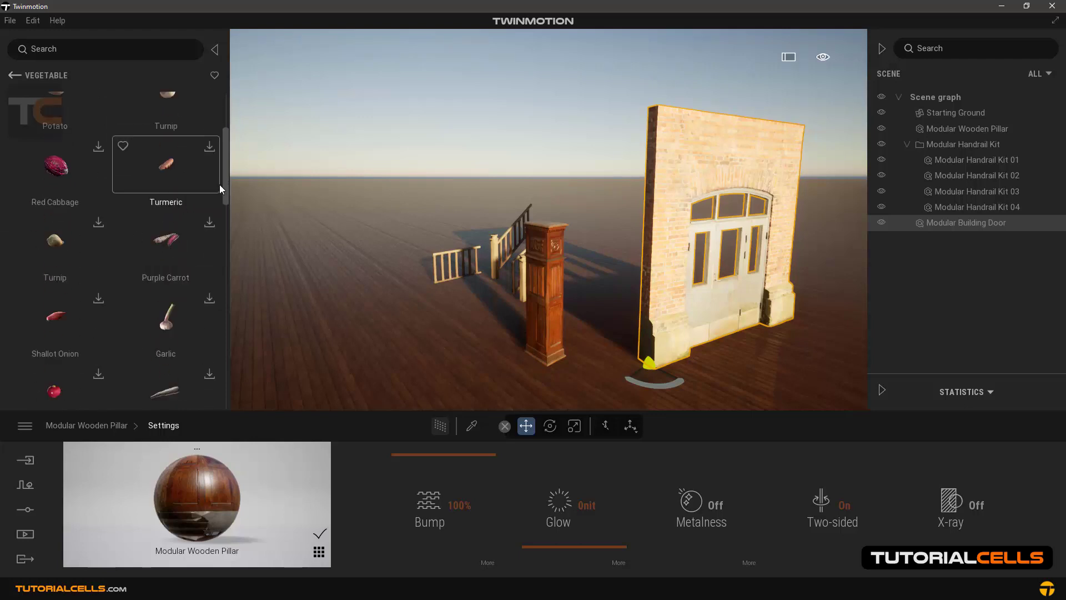
pyautogui.moveTo(222, 273); pyautogui.dragTo(226, 131)
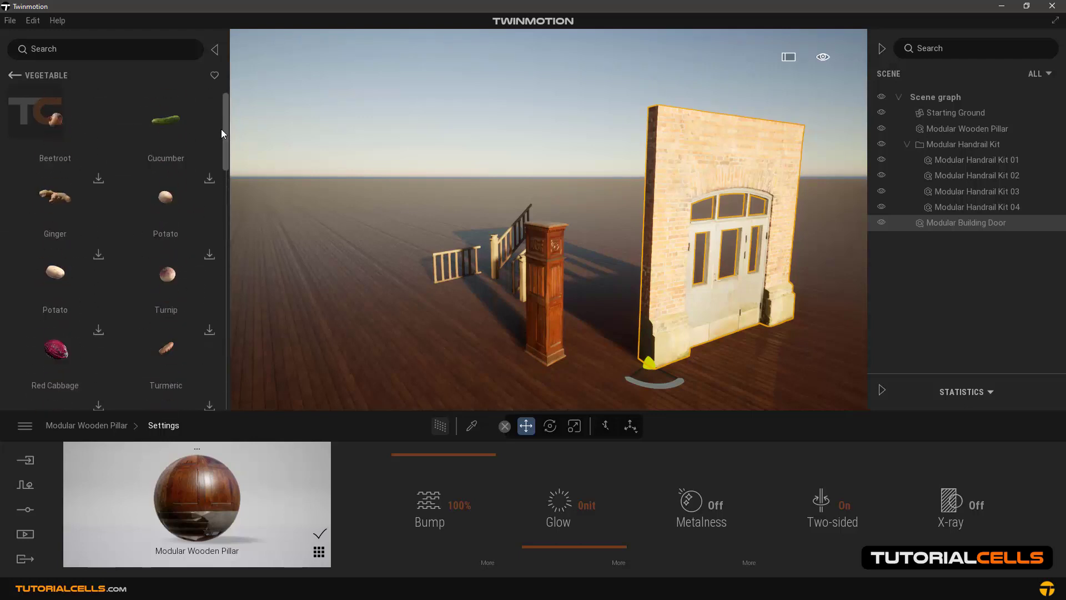
pyautogui.click(12, 78)
pyautogui.click(14, 78)
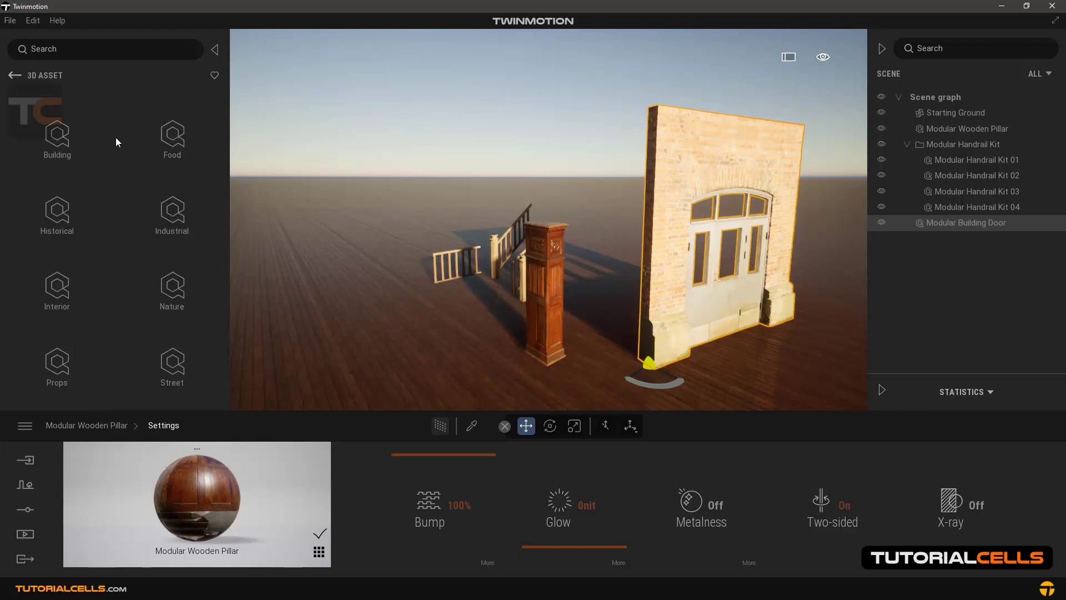
# Browse the Forge assets in the Medieval section of the Historical category
pyautogui.click(70, 206)
pyautogui.click(70, 206)
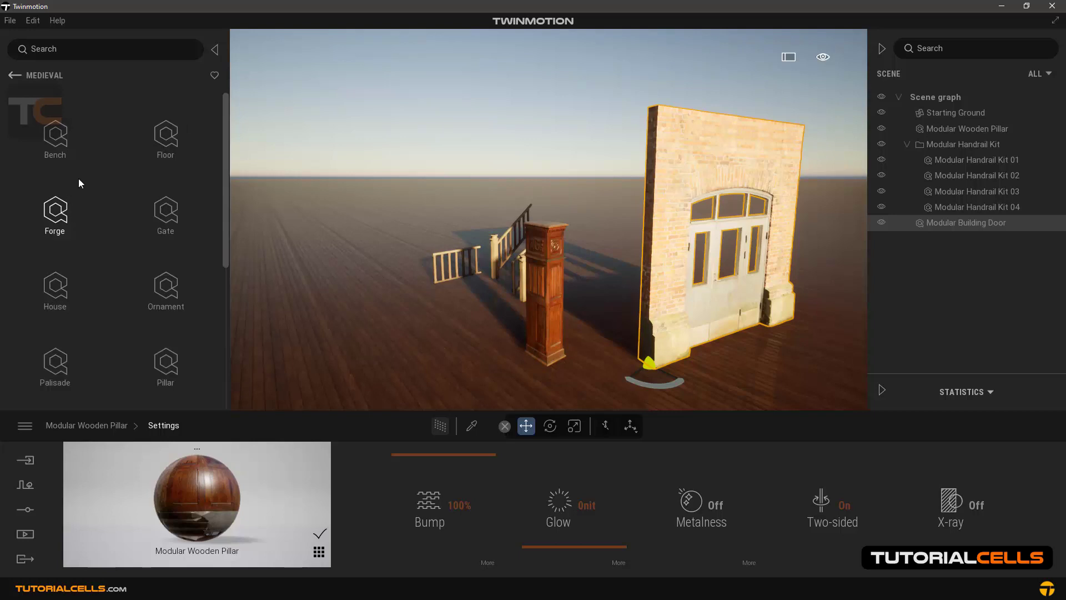
pyautogui.click(65, 203)
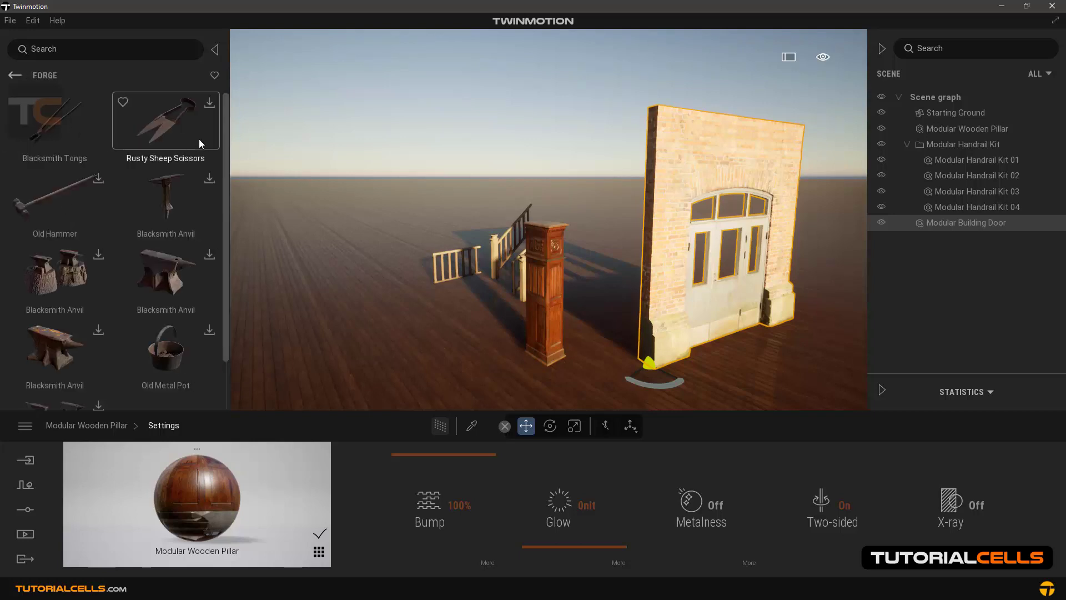
pyautogui.moveTo(225, 164); pyautogui.dragTo(226, 297)
pyautogui.scroll(3, 45, 87)
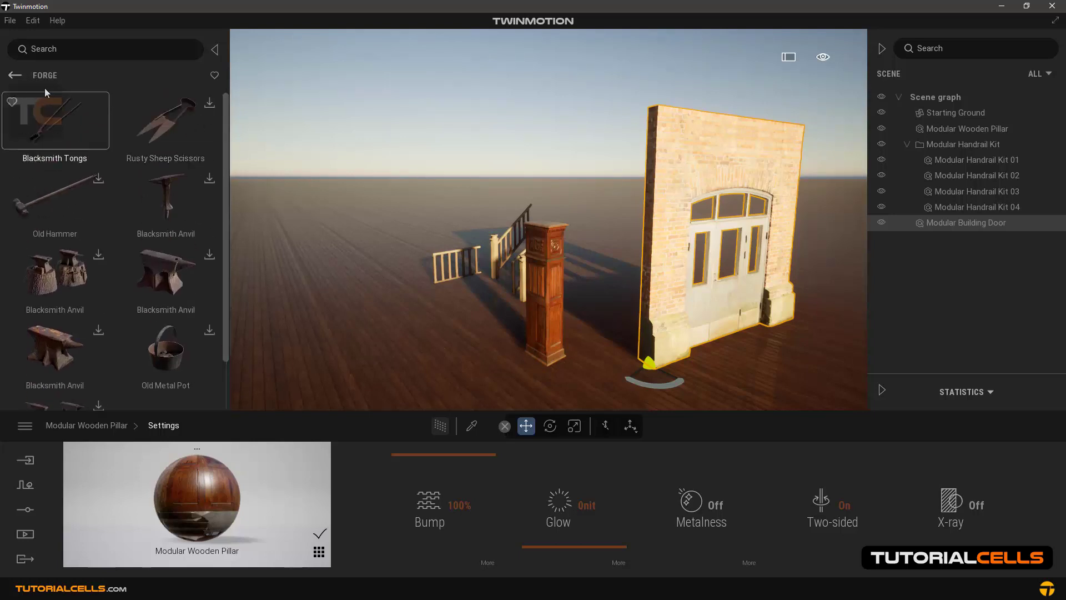
pyautogui.click(21, 78)
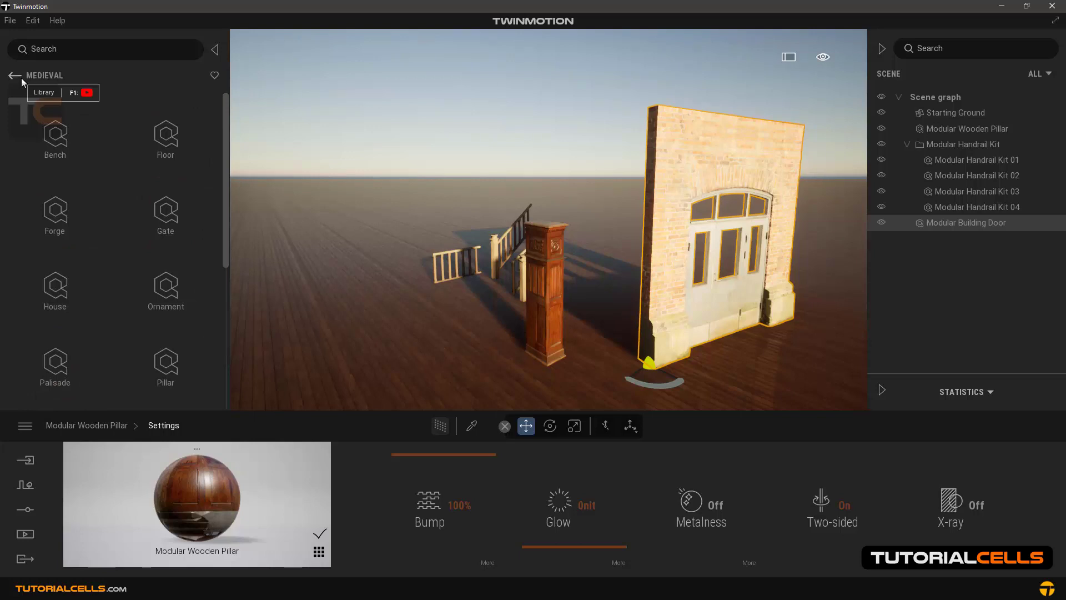
pyautogui.click(14, 75)
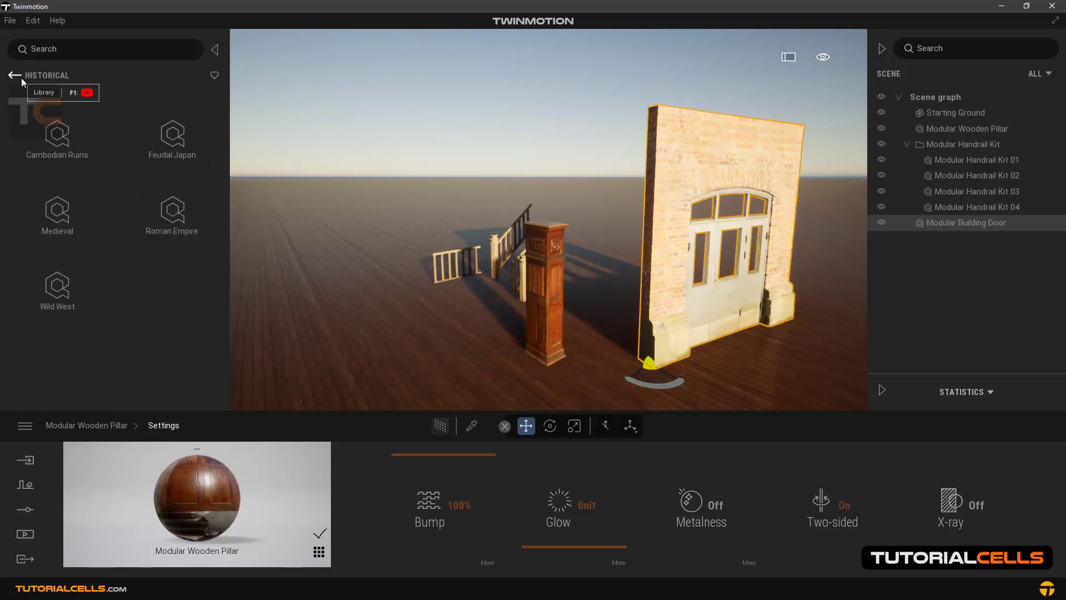
# Check the Ornament and Pillar assets in the Roman Empire section of the Historical category
pyautogui.click(161, 206)
pyautogui.click(179, 215)
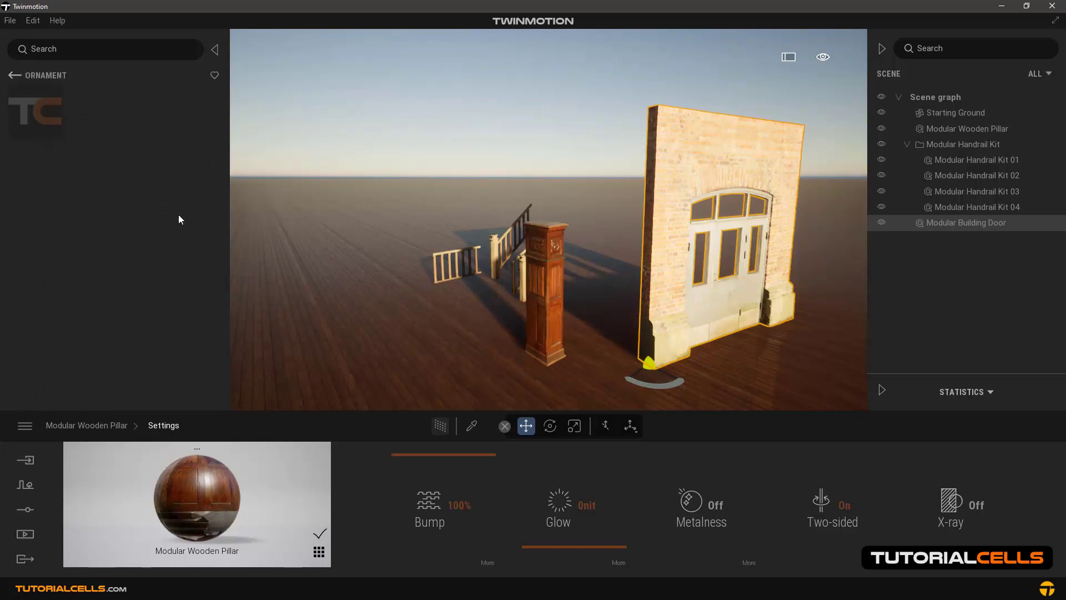
pyautogui.click(14, 75)
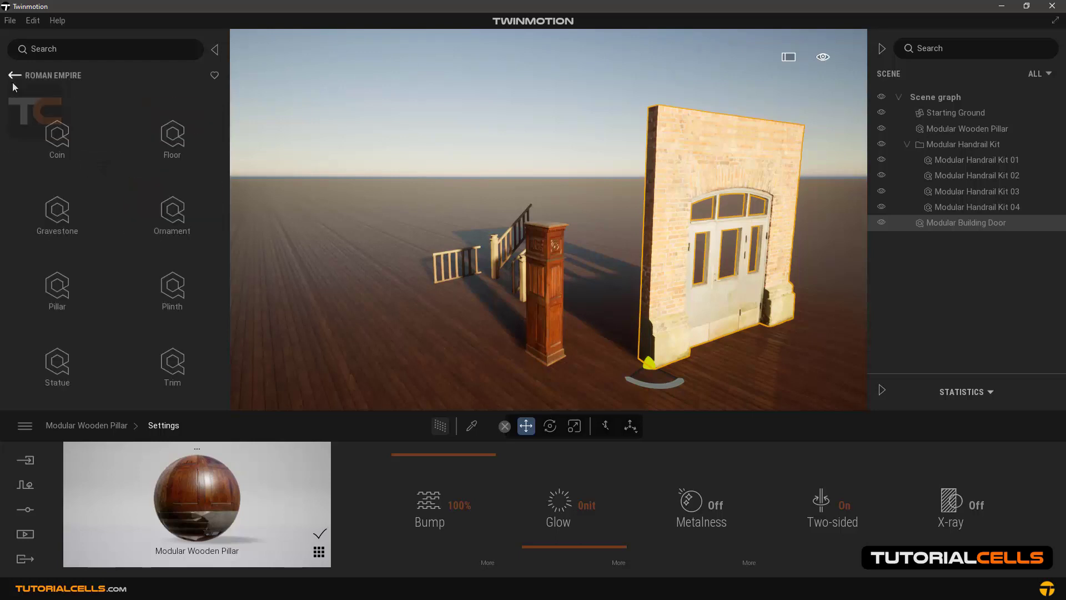
pyautogui.click(71, 292)
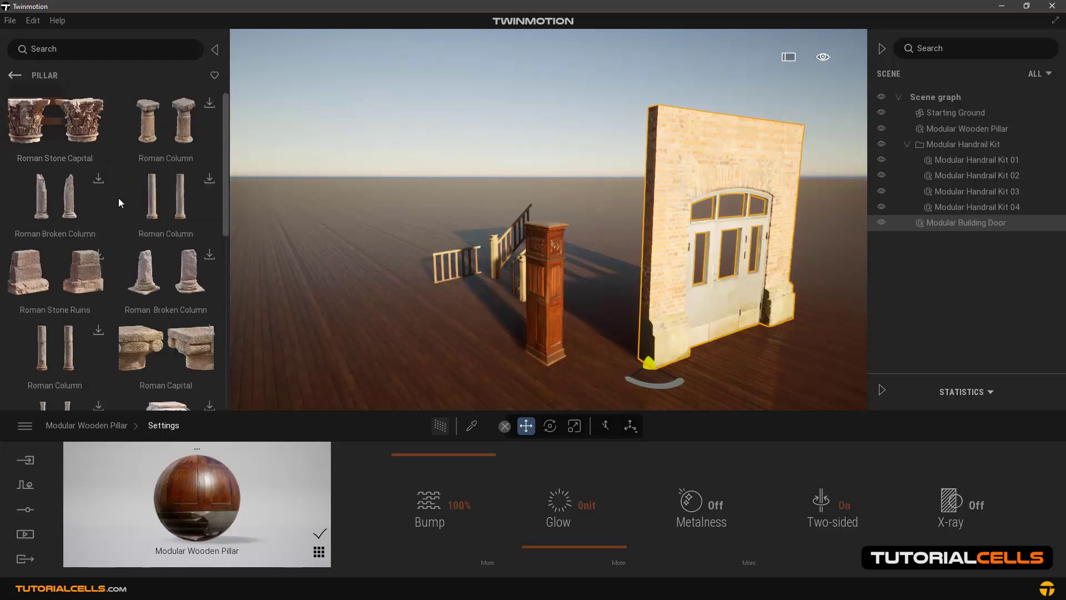
pyautogui.scroll(-2, 62, 138)
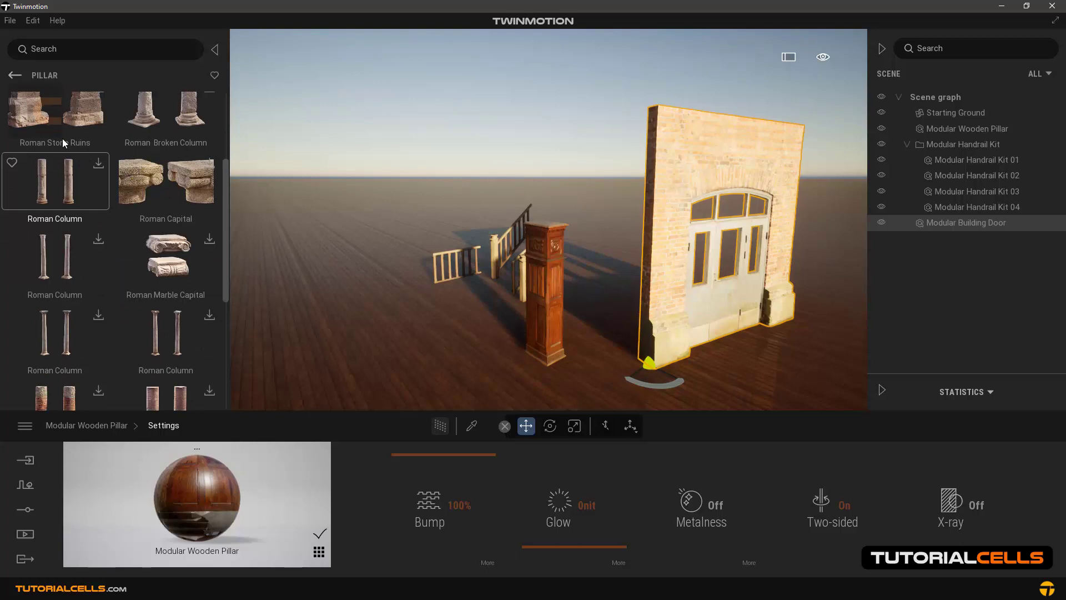
pyautogui.click(12, 75)
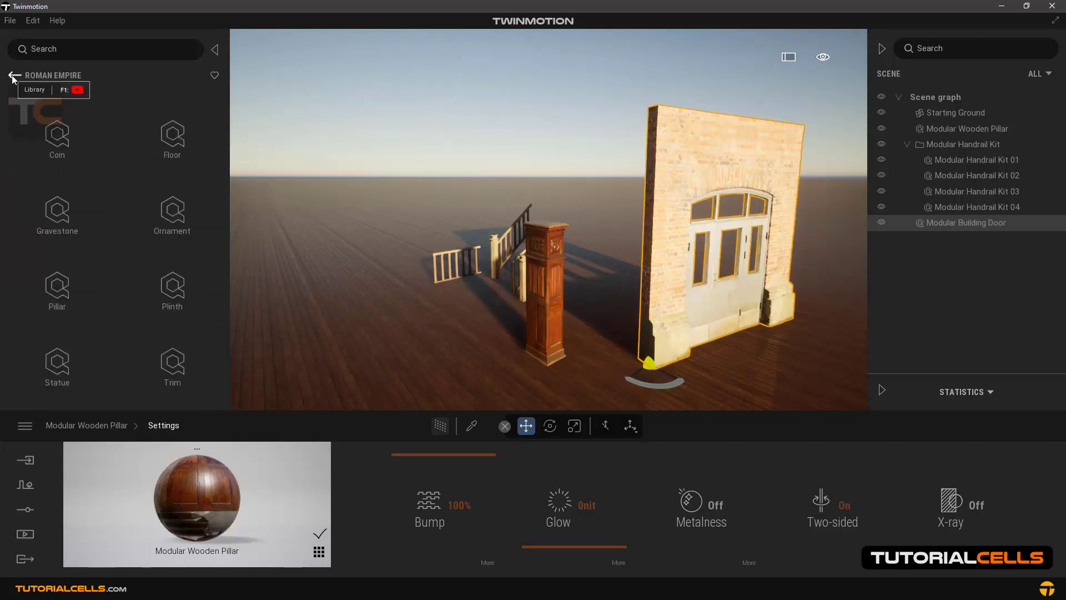
pyautogui.click(13, 75)
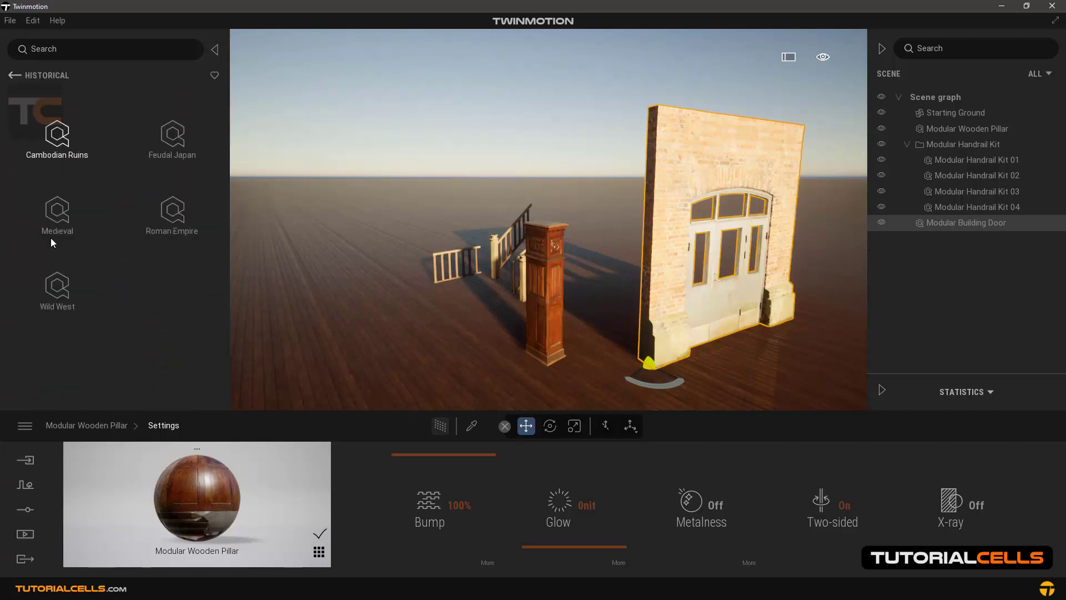
# View the Gravestone and Furniture assets in the Wild West section and return to the 3D Asset categories
pyautogui.click(63, 292)
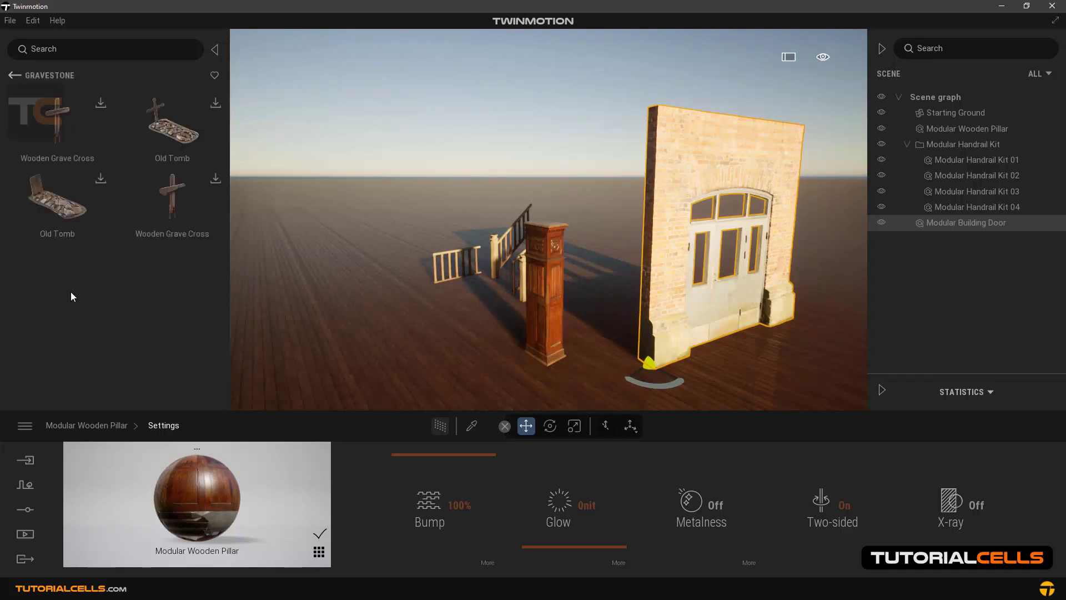
pyautogui.click(15, 75)
pyautogui.click(151, 215)
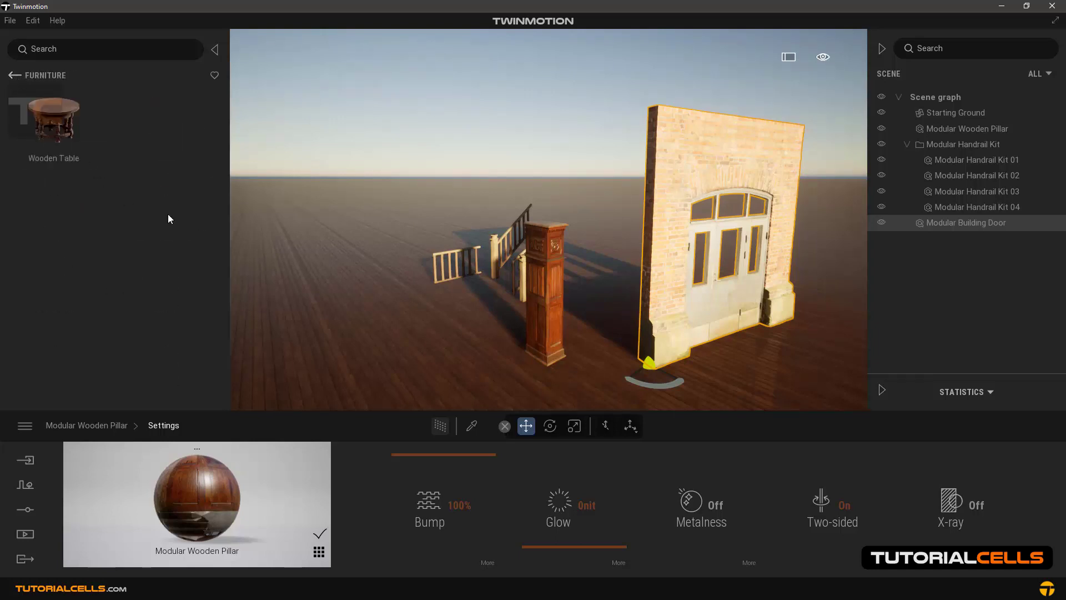
pyautogui.click(9, 77)
pyautogui.click(10, 76)
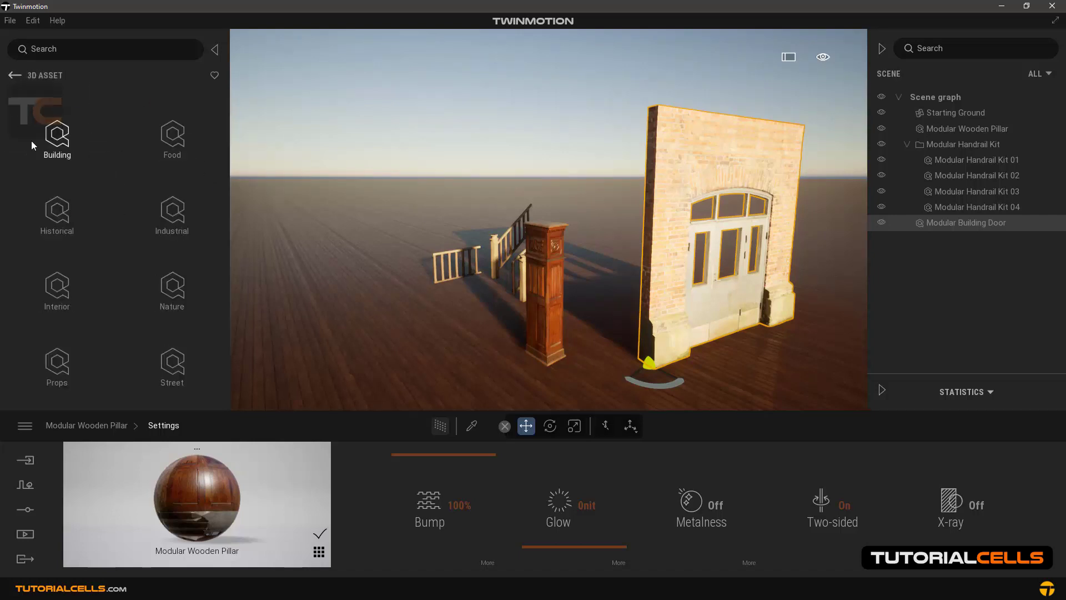
# Browse the Mossy rock assets in the Rock section of the Nature category
pyautogui.click(169, 295)
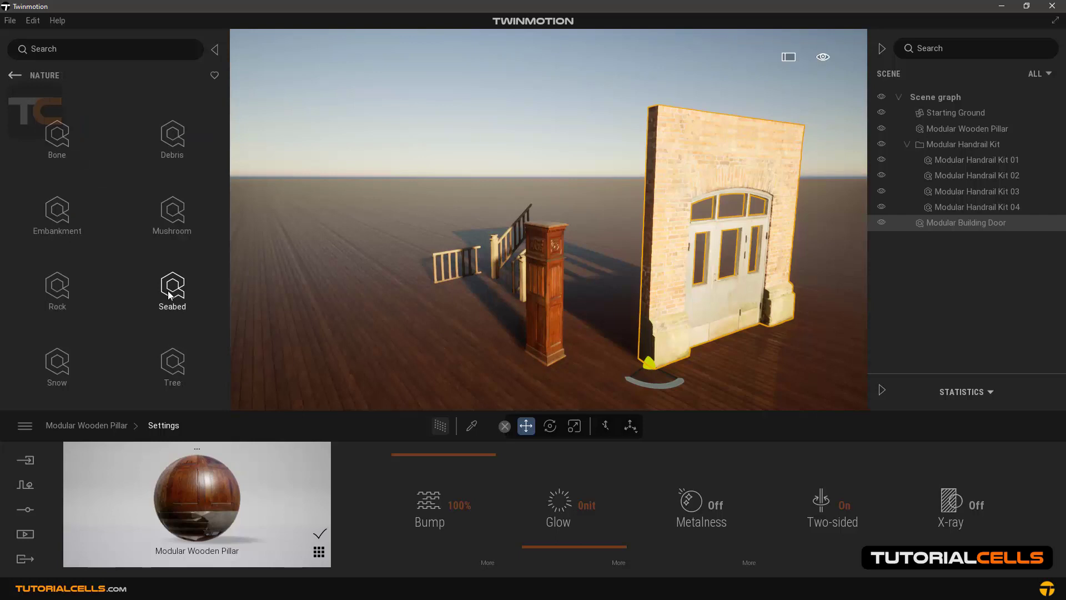
pyautogui.click(74, 281)
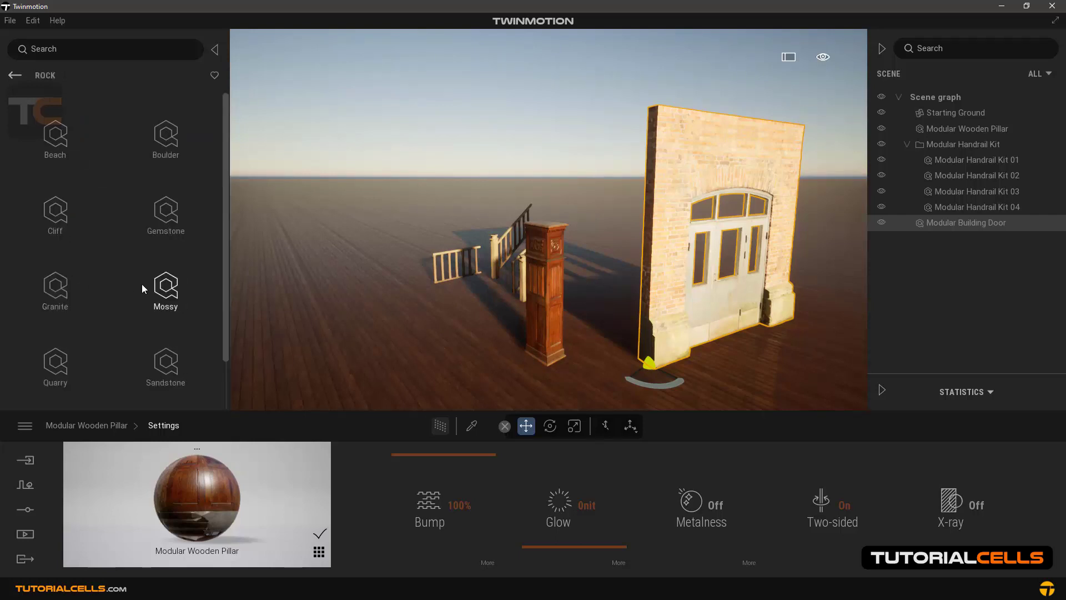
pyautogui.click(167, 292)
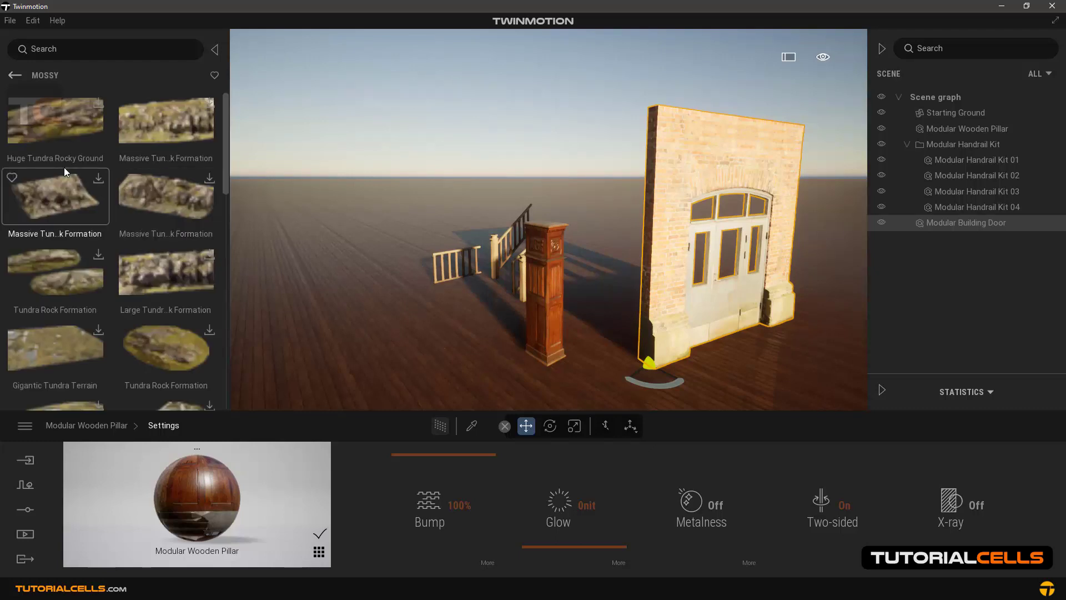
pyautogui.click(13, 80)
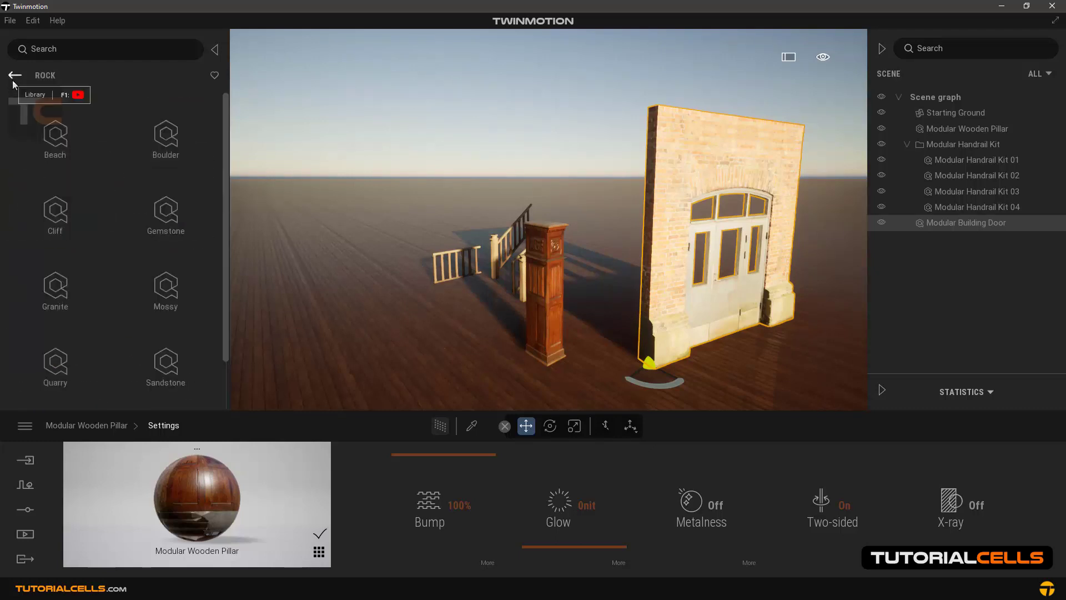
# Check the Snow section of the Nature category and return to the 3D Asset categories
pyautogui.click(13, 80)
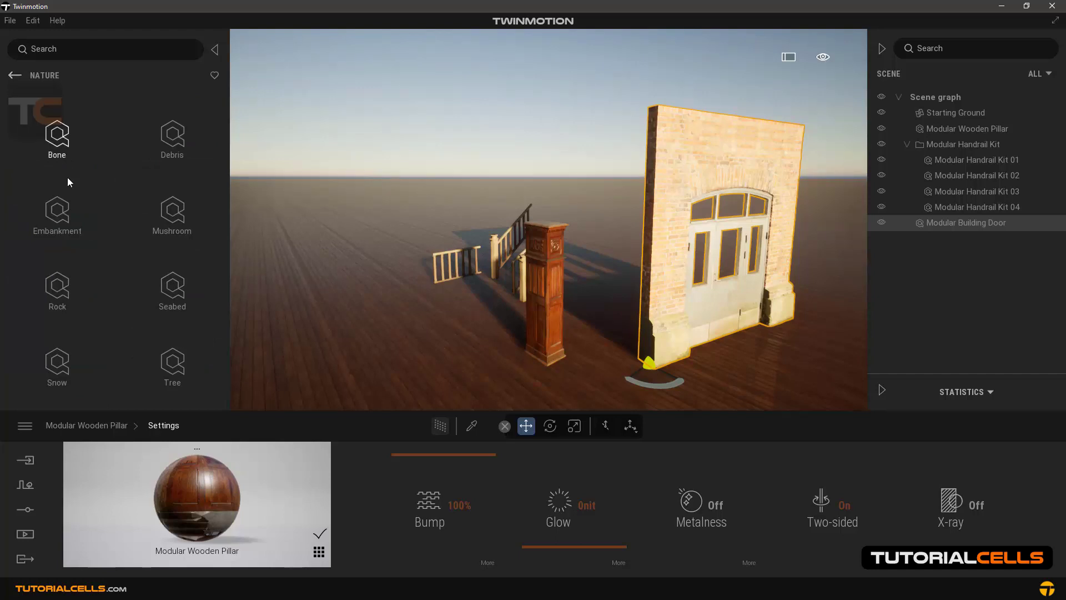
pyautogui.click(65, 366)
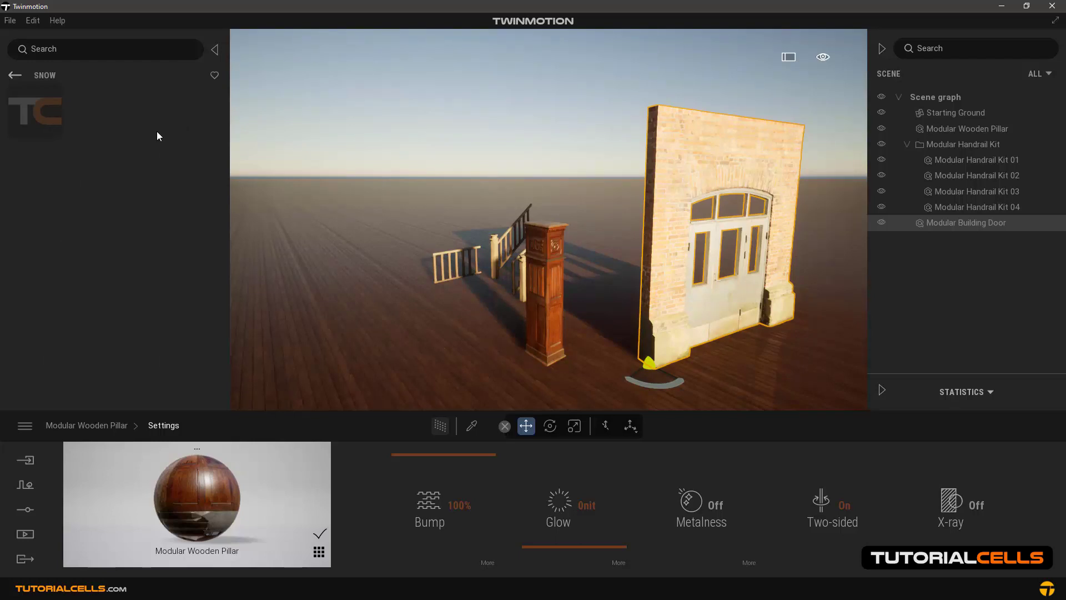
pyautogui.click(12, 75)
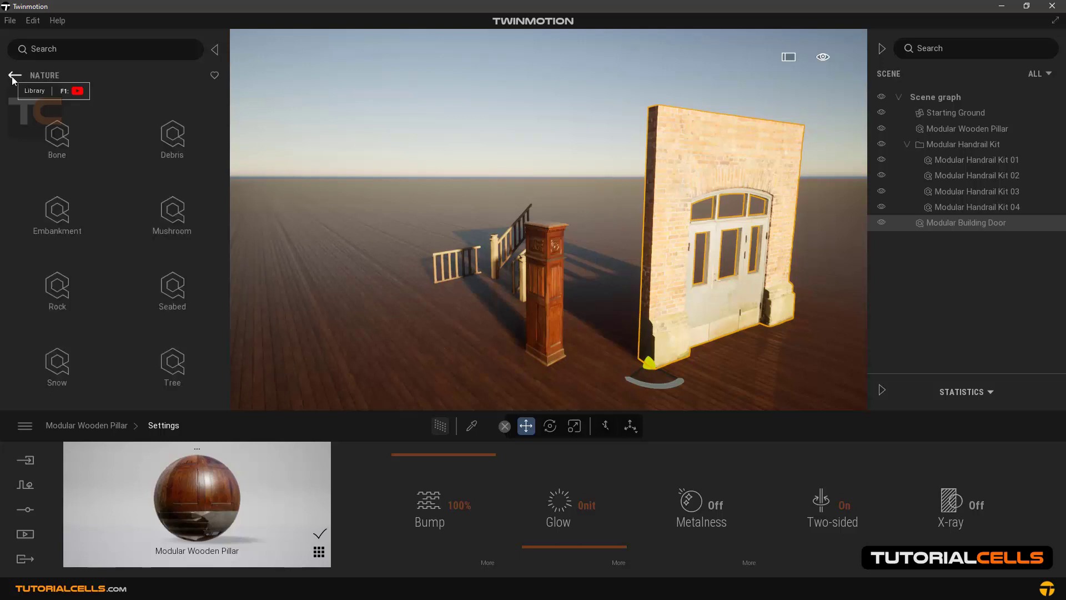
pyautogui.click(12, 76)
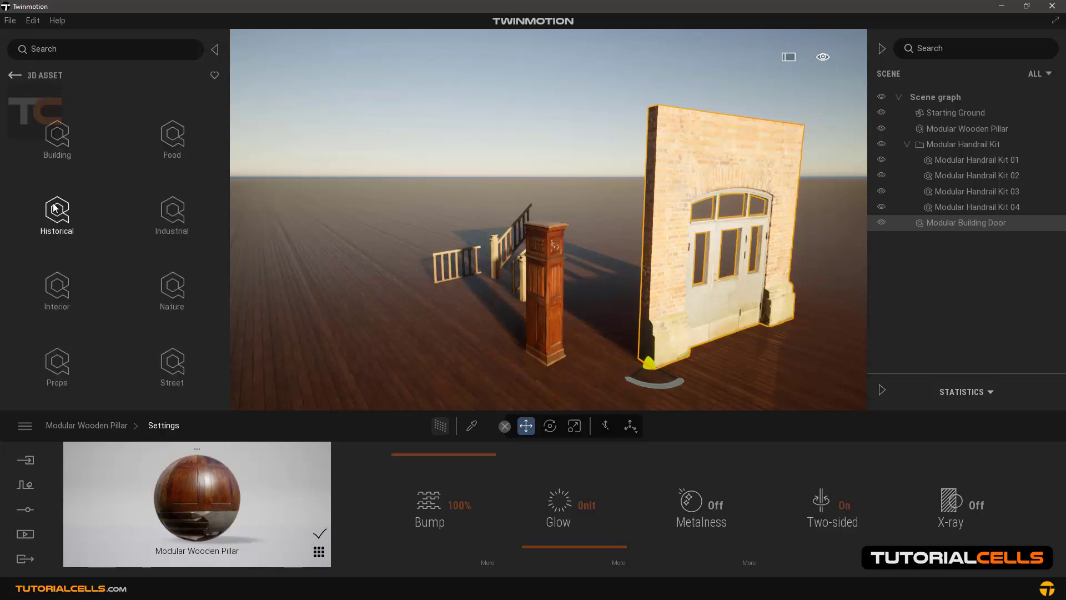
# Browse the Sidewalk assets in the Street section and return to the 3D Asset categories
pyautogui.click(177, 355)
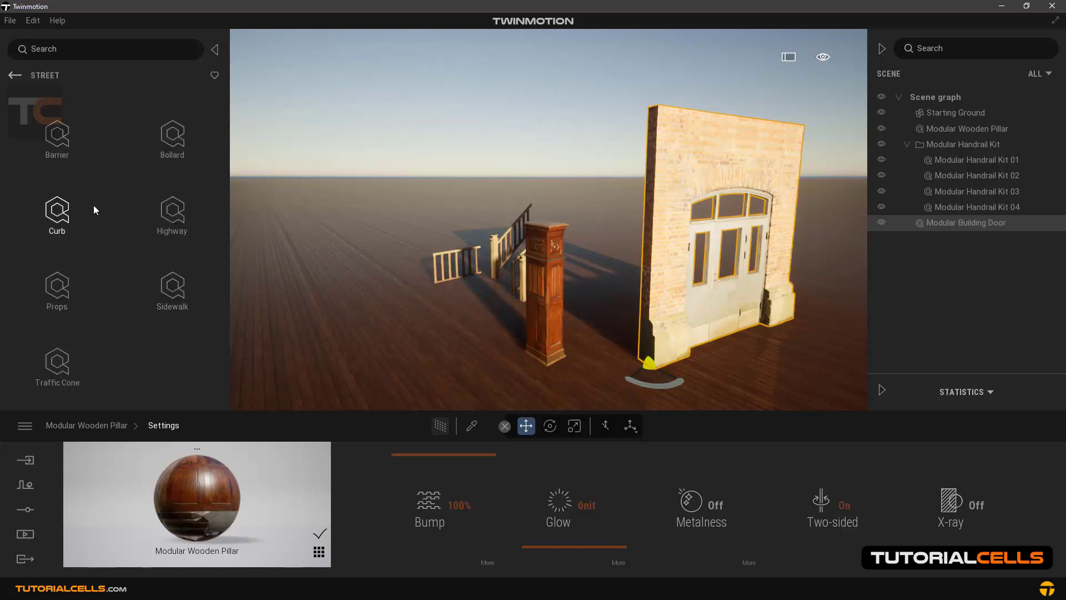
pyautogui.click(156, 286)
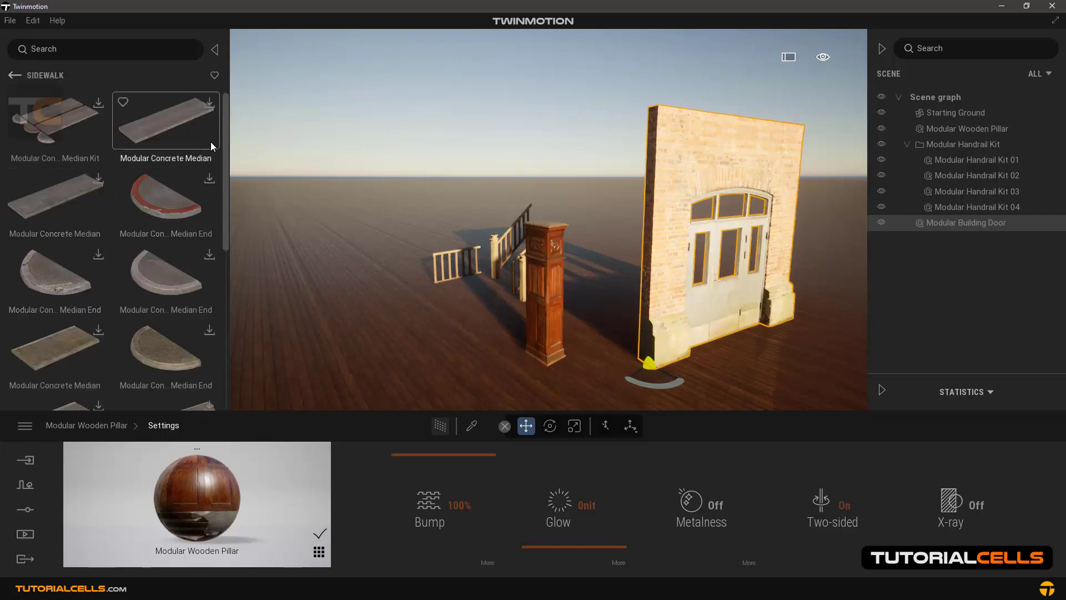
pyautogui.scroll(-3, 221, 313)
pyautogui.scroll(3, 221, 314)
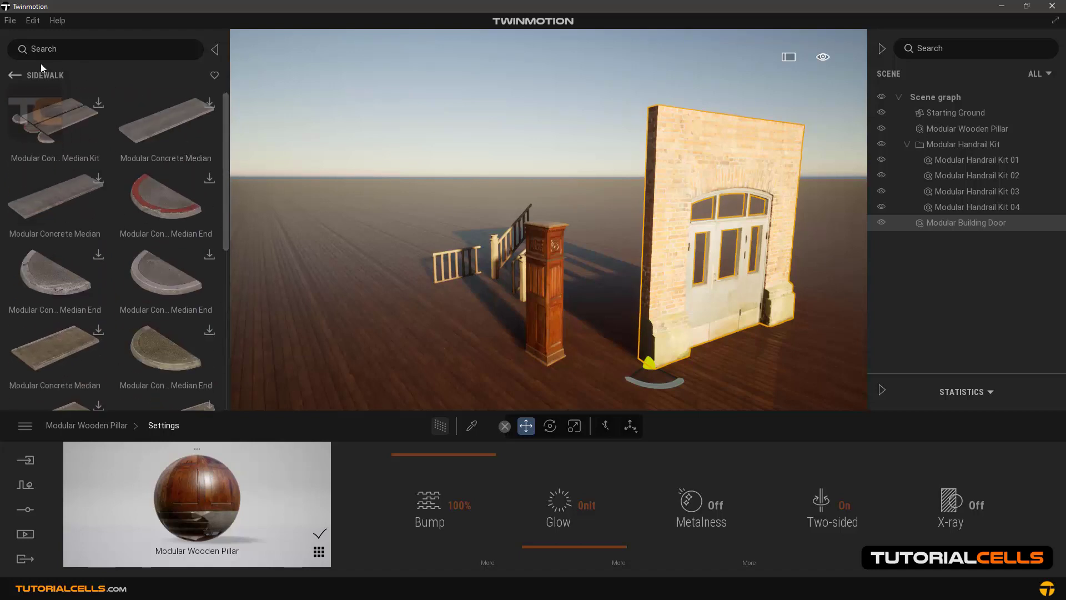
pyautogui.click(15, 76)
pyautogui.click(15, 76)
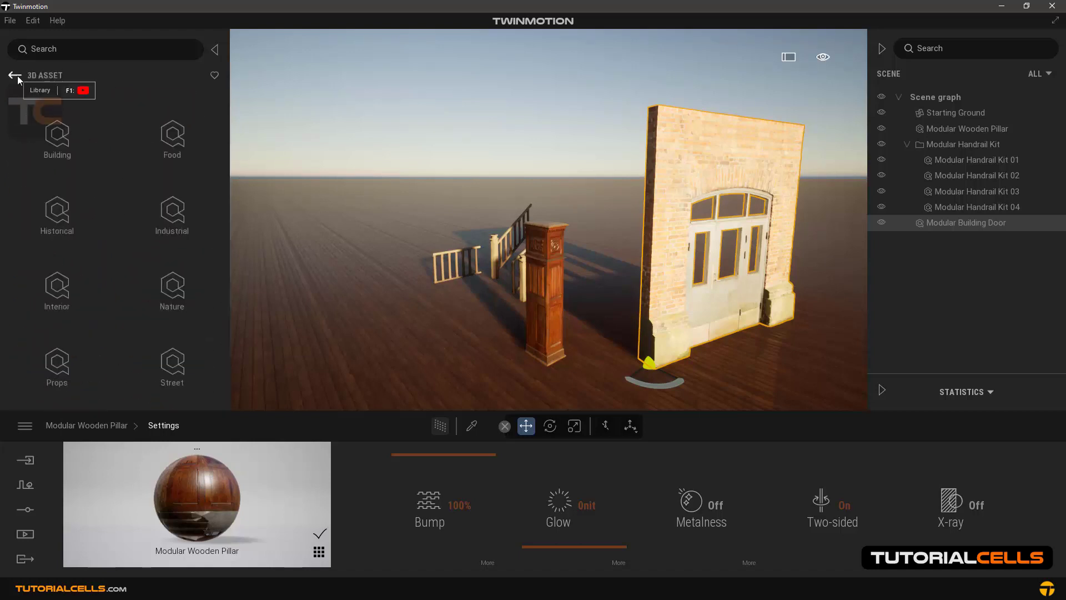
# Leave the 3D Asset categories and view the Lawn assets in the Grass section of the 3D Plant category
pyautogui.click(15, 75)
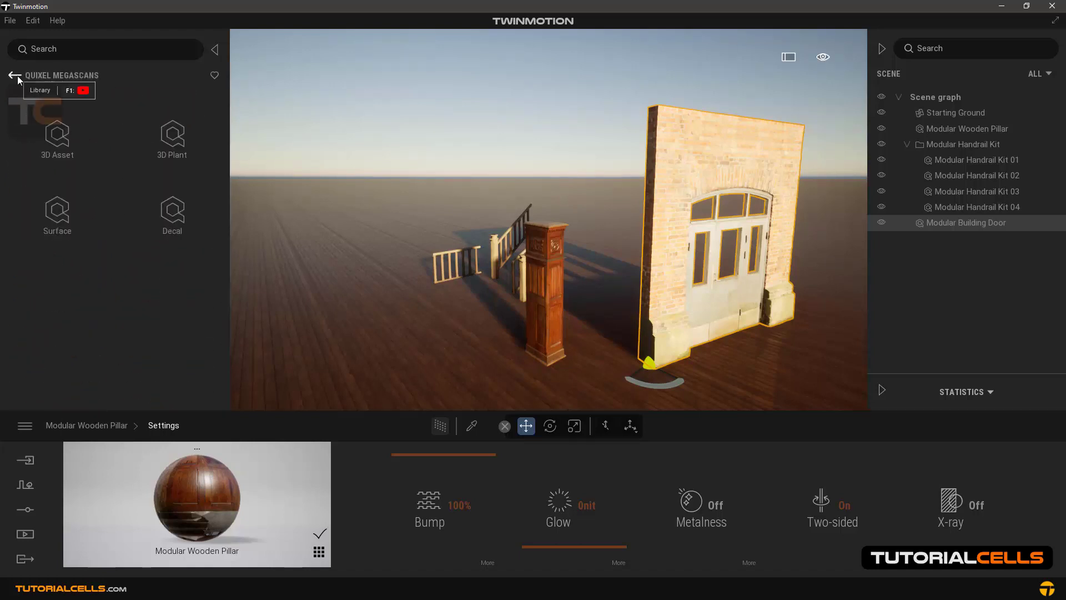
pyautogui.click(57, 136)
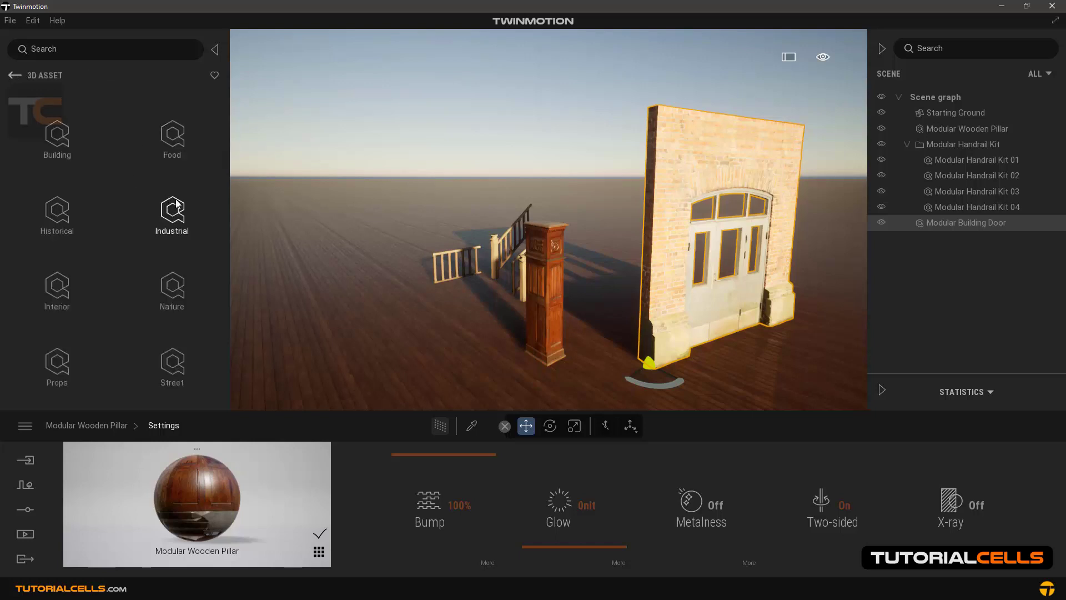
pyautogui.click(15, 75)
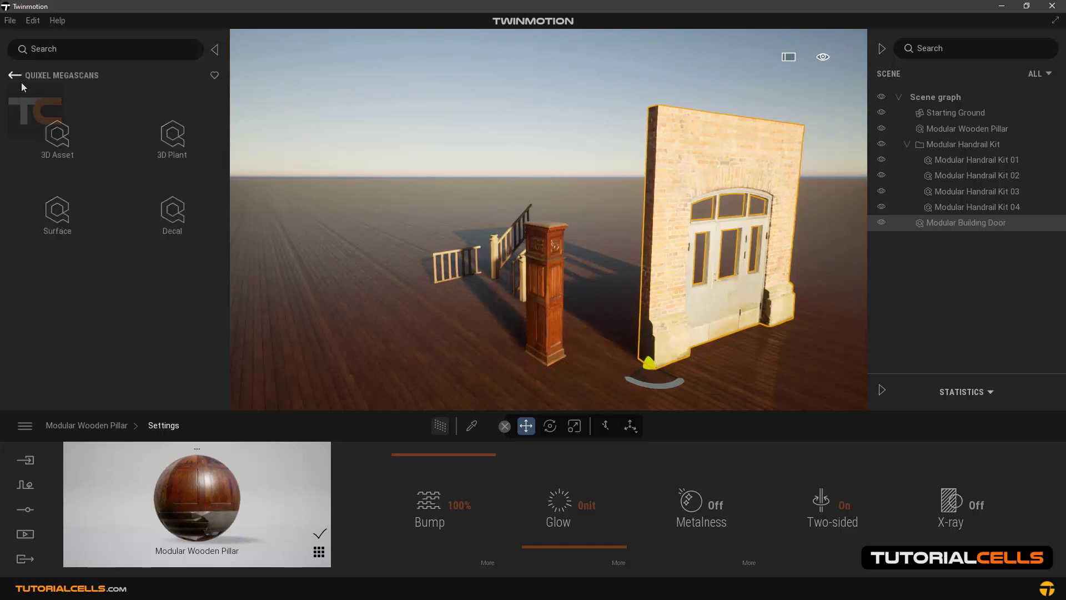
pyautogui.click(171, 136)
pyautogui.moveTo(224, 173); pyautogui.dragTo(199, 152)
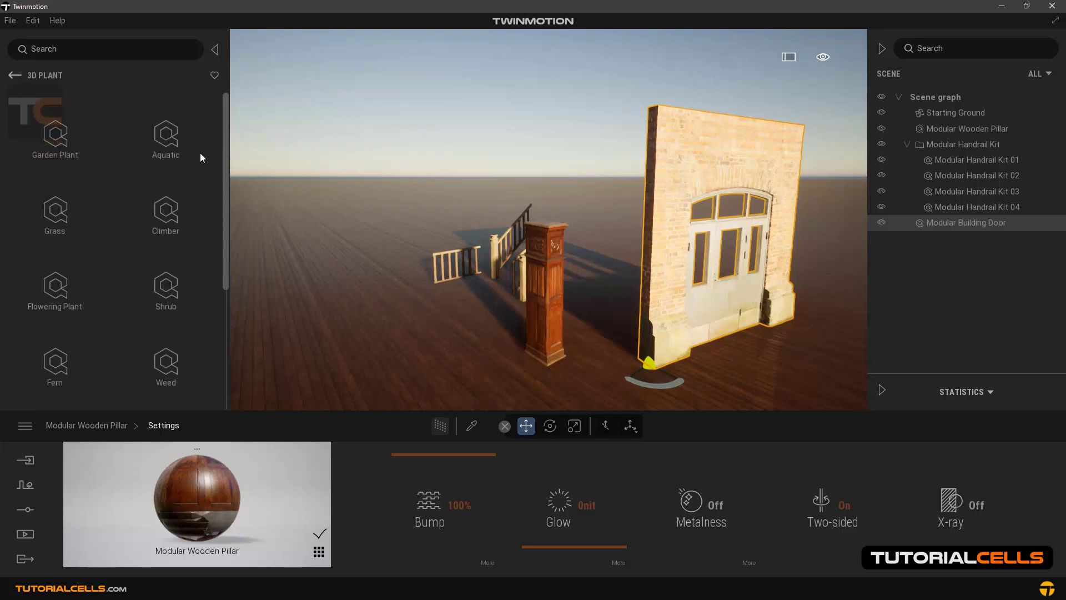
pyautogui.click(63, 211)
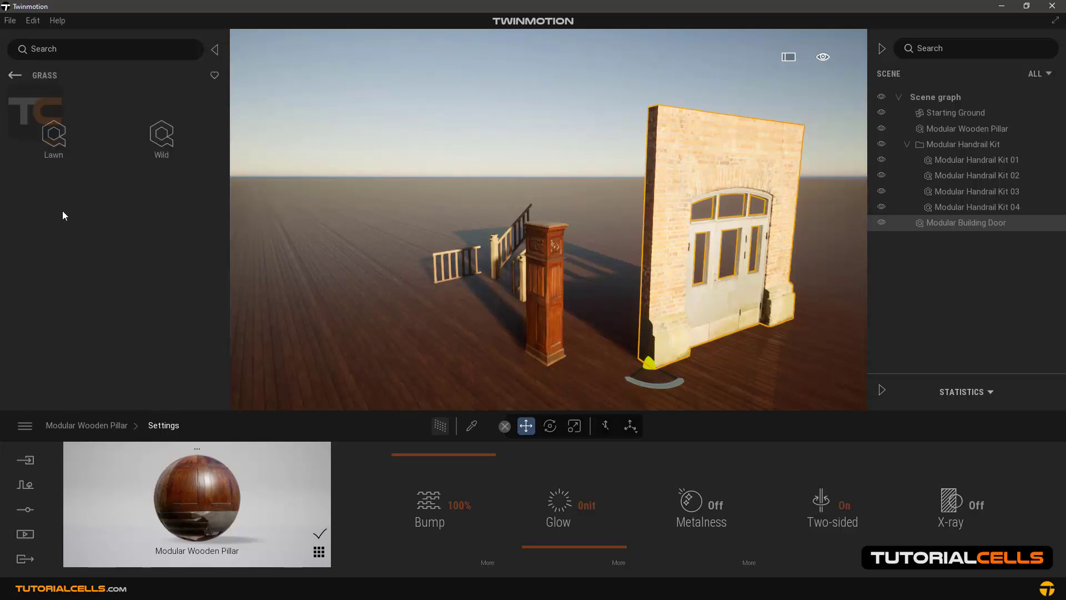
pyautogui.click(56, 133)
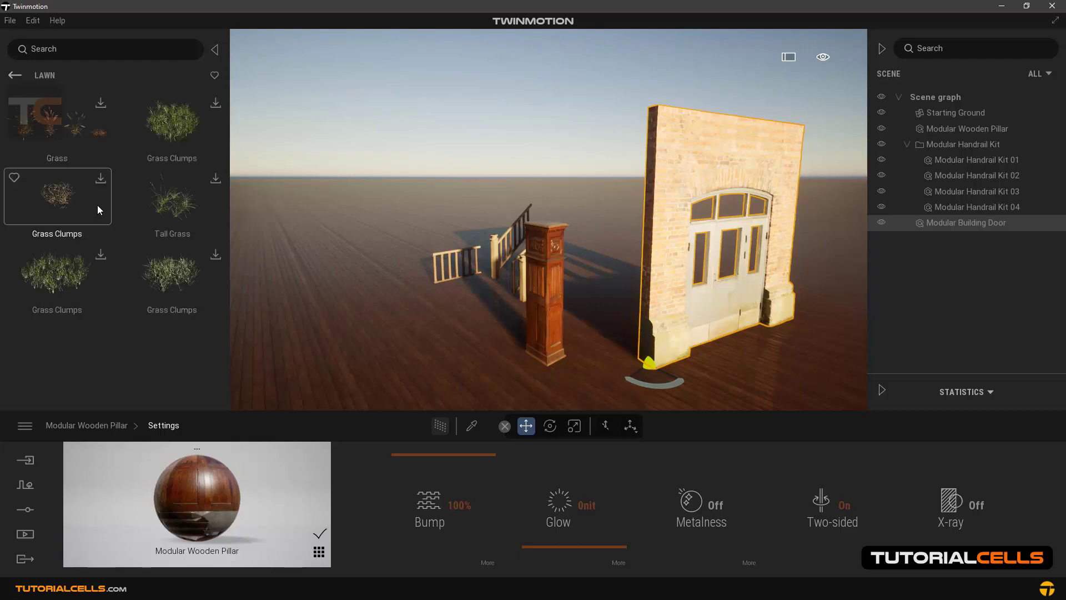
pyautogui.click(13, 78)
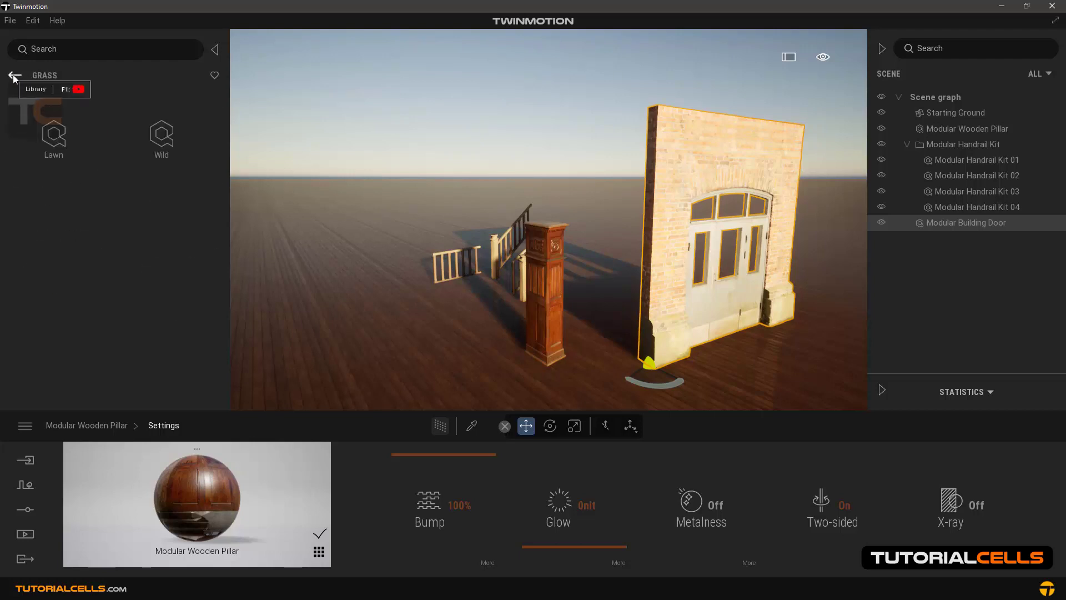
# Place the Cat Palm from the Garden Plant Bush section on the ground beside the handrail pieces
pyautogui.click(14, 77)
pyautogui.click(54, 143)
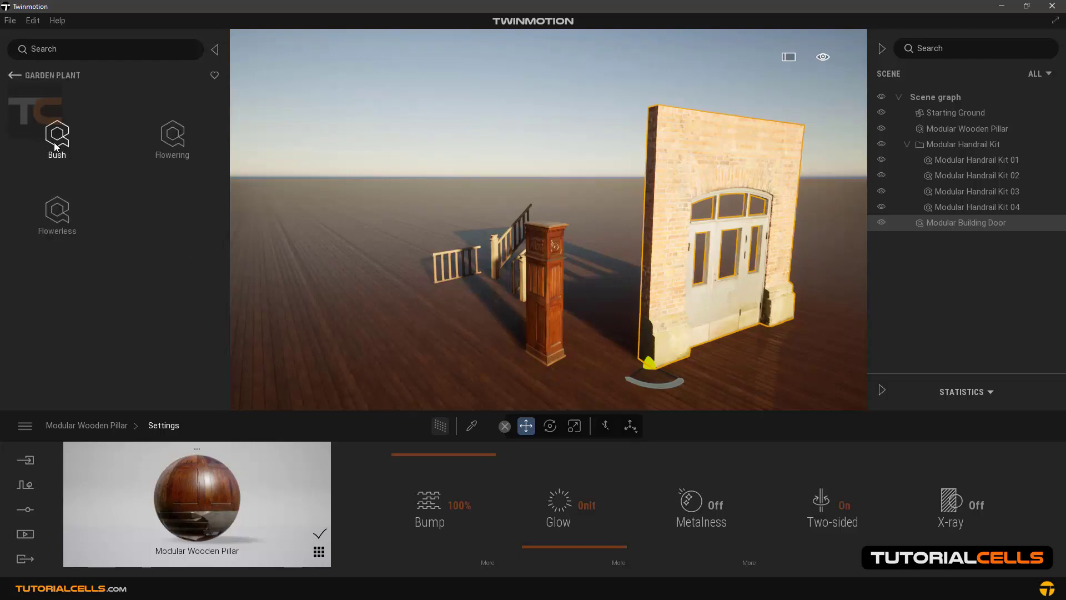
pyautogui.click(55, 145)
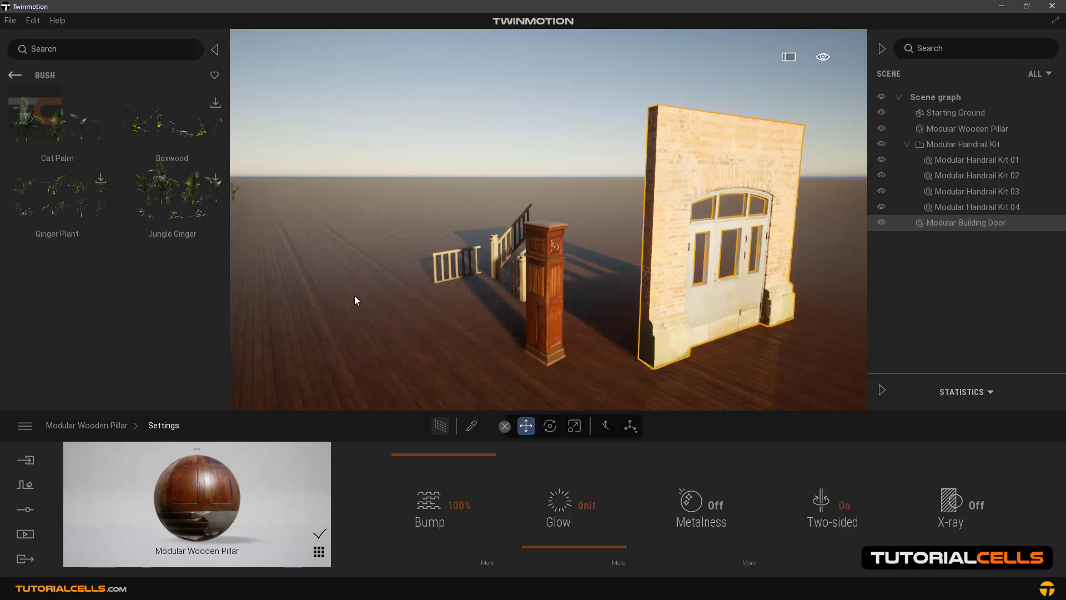
pyautogui.moveTo(354, 296); pyautogui.dragTo(351, 302)
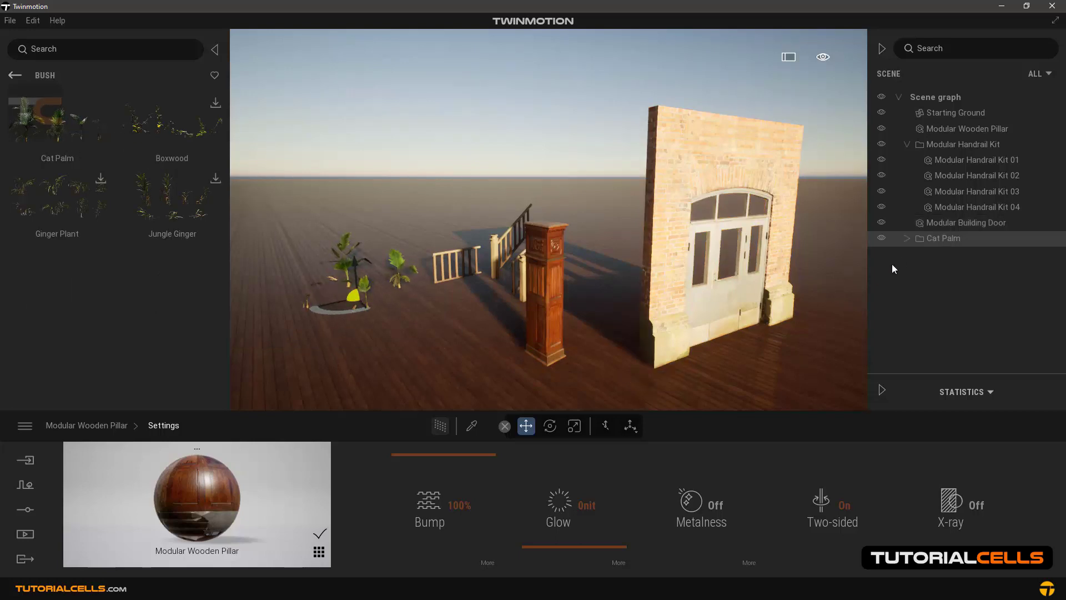
# Expand the Cat Palm group in the scene graph and select each of its four palms individually to identify them
pyautogui.click(907, 240)
pyautogui.click(944, 269)
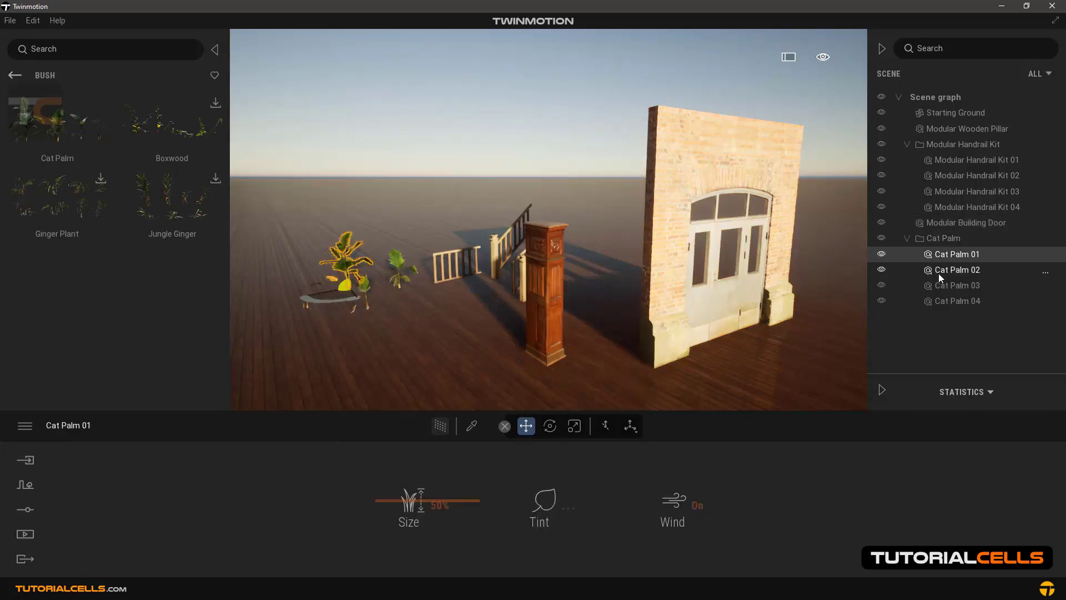
pyautogui.click(940, 285)
pyautogui.click(938, 239)
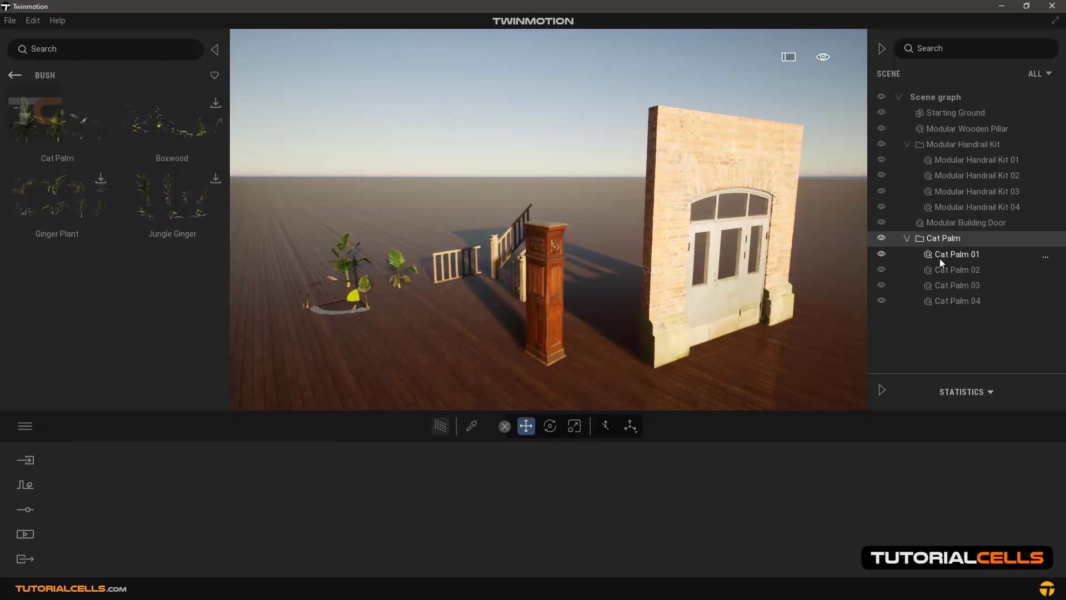
pyautogui.click(939, 257)
pyautogui.click(941, 273)
pyautogui.click(940, 284)
pyautogui.click(941, 301)
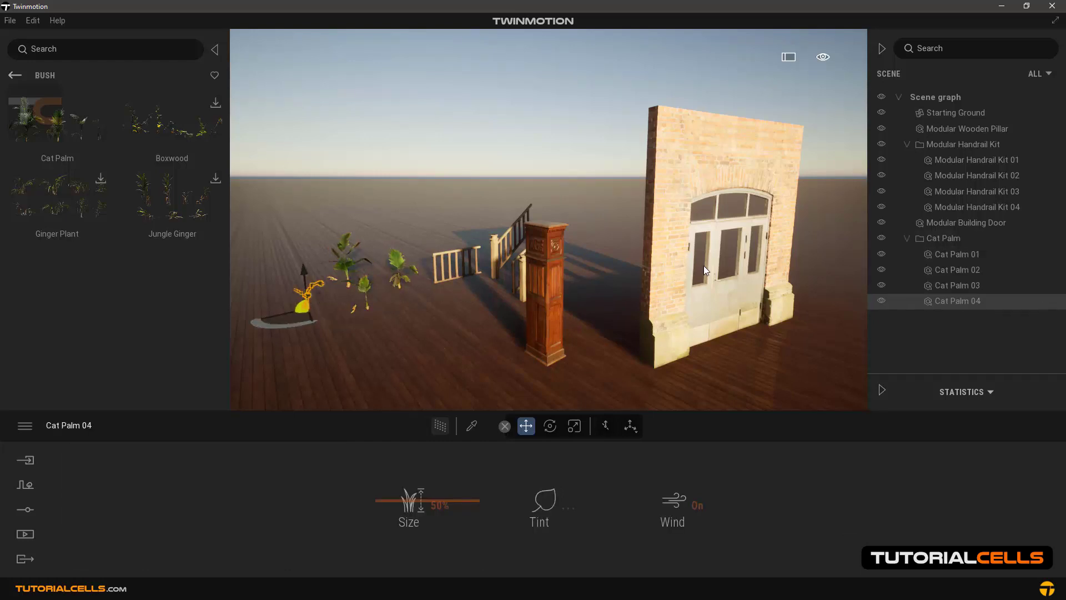
# Focus the view on Cat Palm 01 and set its size to 55%
pyautogui.click(924, 253)
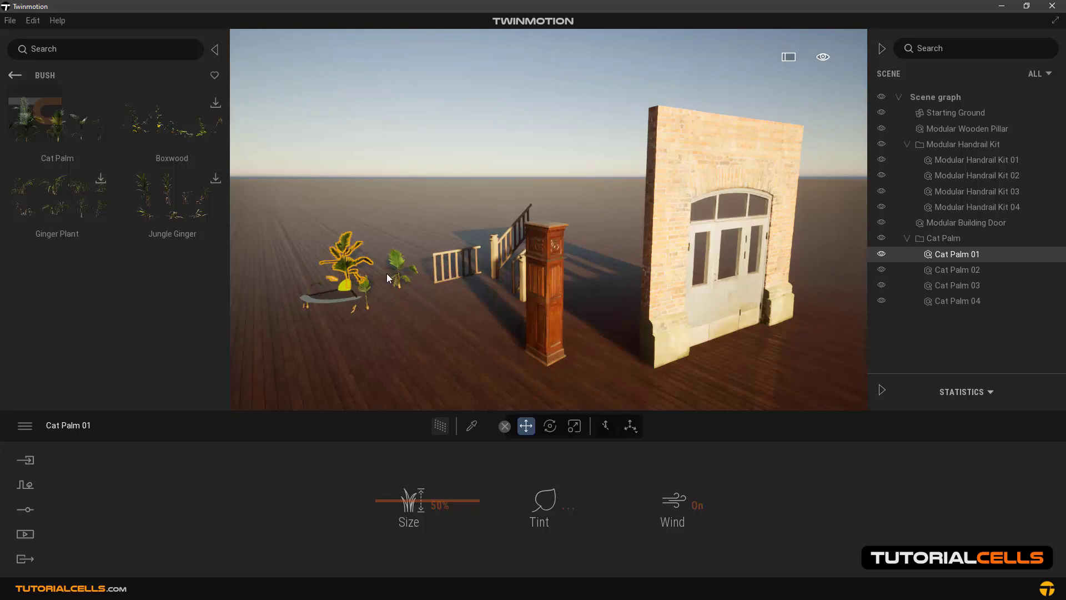
pyautogui.press('f')
pyautogui.scroll(3, 538, 232)
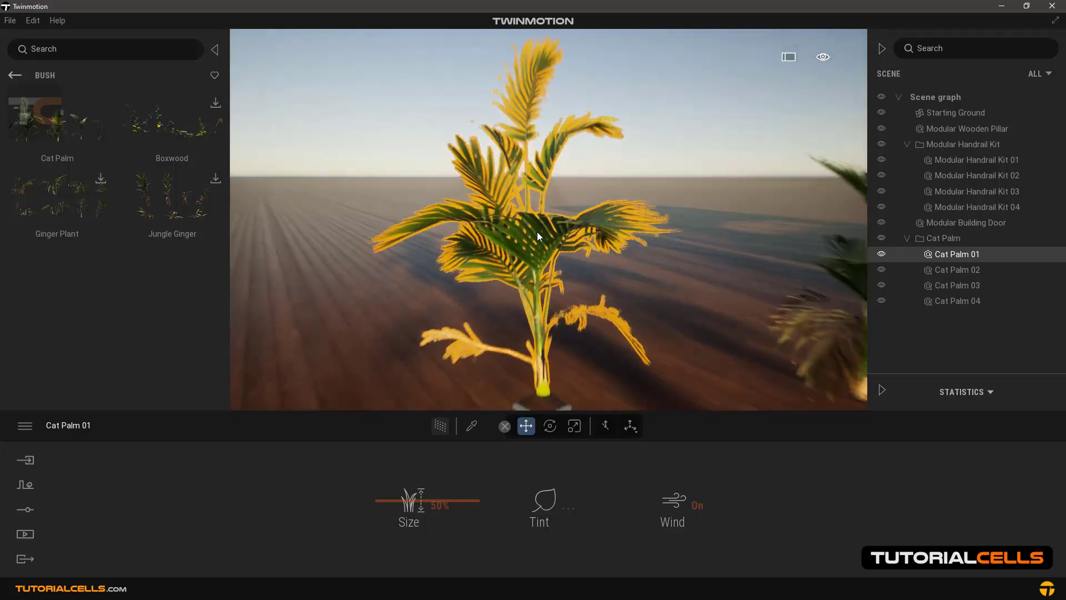
pyautogui.keyDown('shift'); pyautogui.moveTo(537, 231); pyautogui.dragTo(525, 333, button='middle'); pyautogui.keyUp('shift')
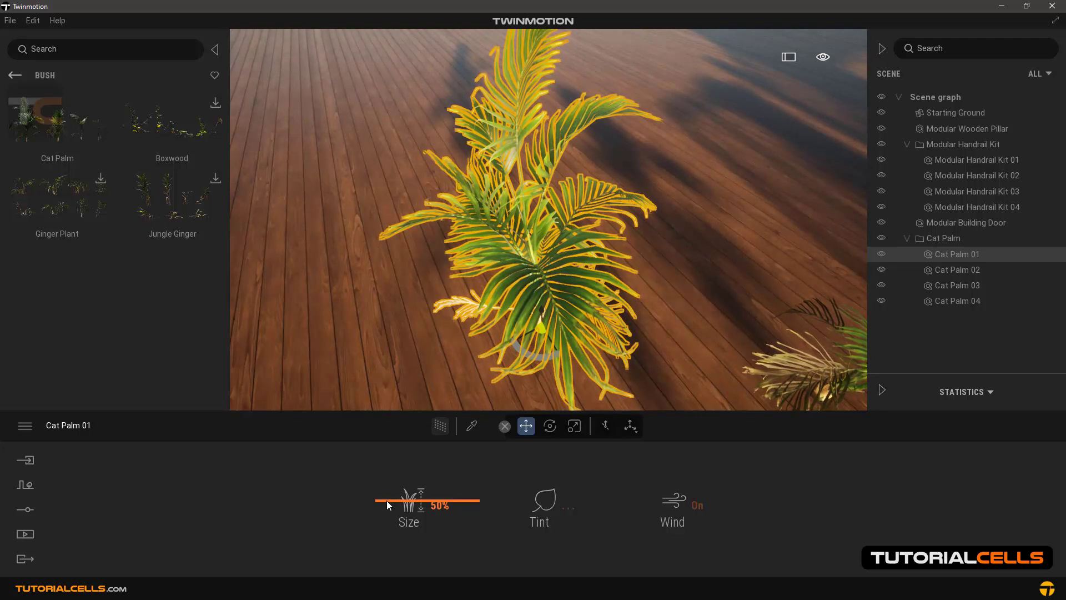
pyautogui.moveTo(386, 501)
pyautogui.mouseDown()
pyautogui.moveTo(392, 476)
pyautogui.moveTo(395, 508)
pyautogui.moveTo(393, 496)
pyautogui.mouseUp()
pyautogui.scroll(-3, 461, 329)
pyautogui.keyDown('shift'); pyautogui.moveTo(461, 330); pyautogui.dragTo(467, 300, button='middle'); pyautogui.keyUp('shift')
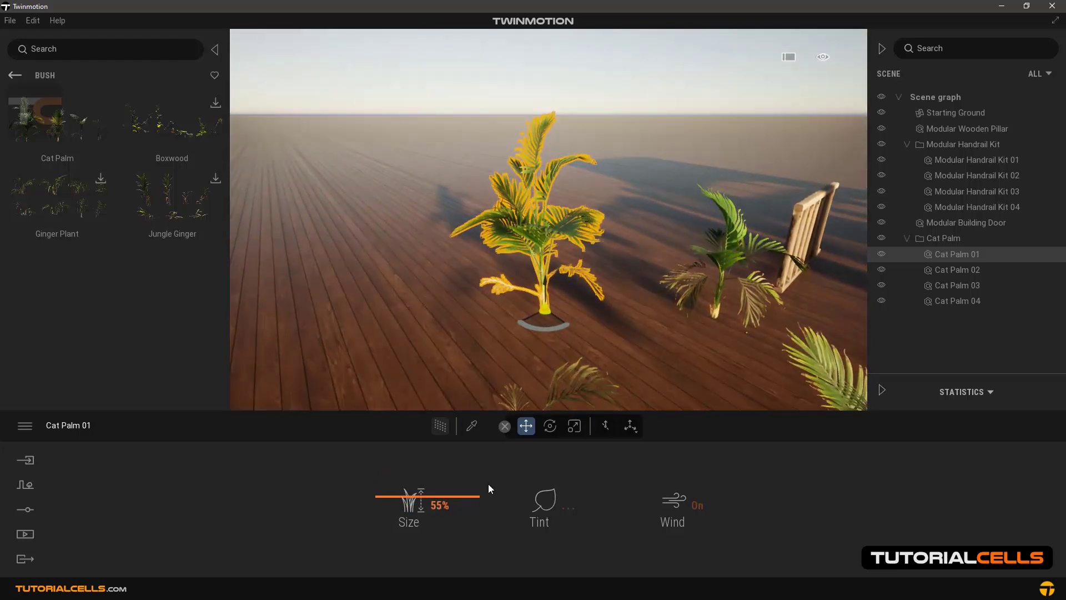
# View the tint color options of Cat Palm 01, cancel them, and examine the palm up close
pyautogui.click(570, 511)
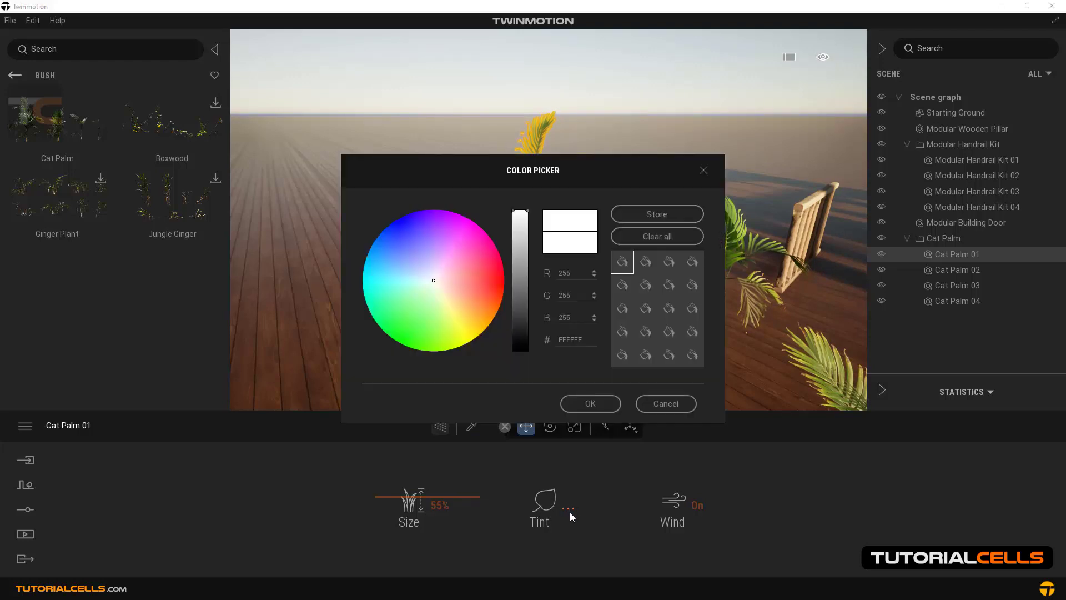
pyautogui.click(668, 405)
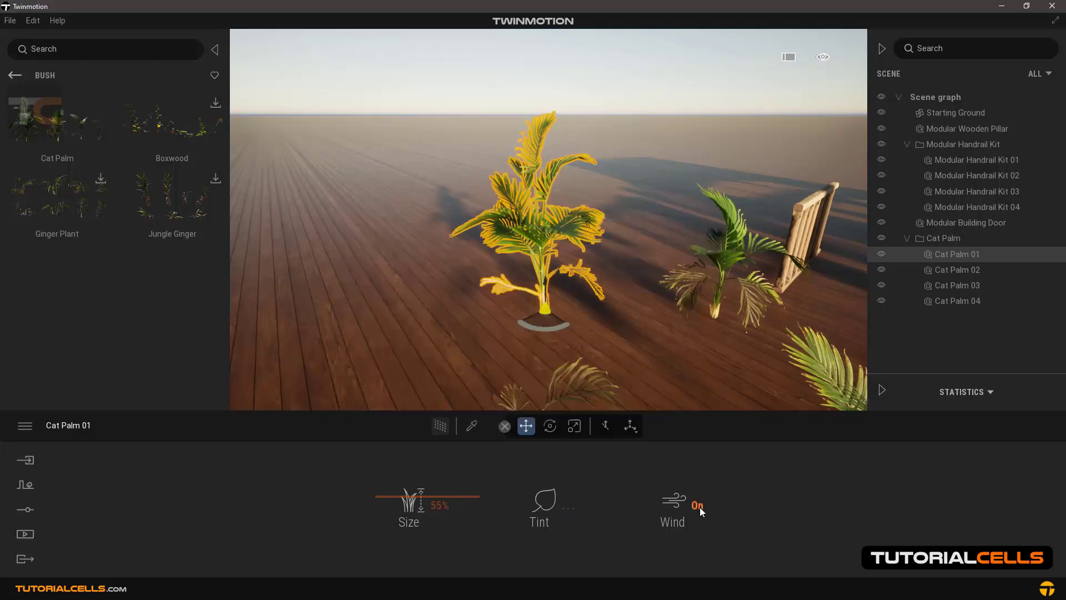
pyautogui.scroll(5, 529, 255)
pyautogui.scroll(-4, 529, 255)
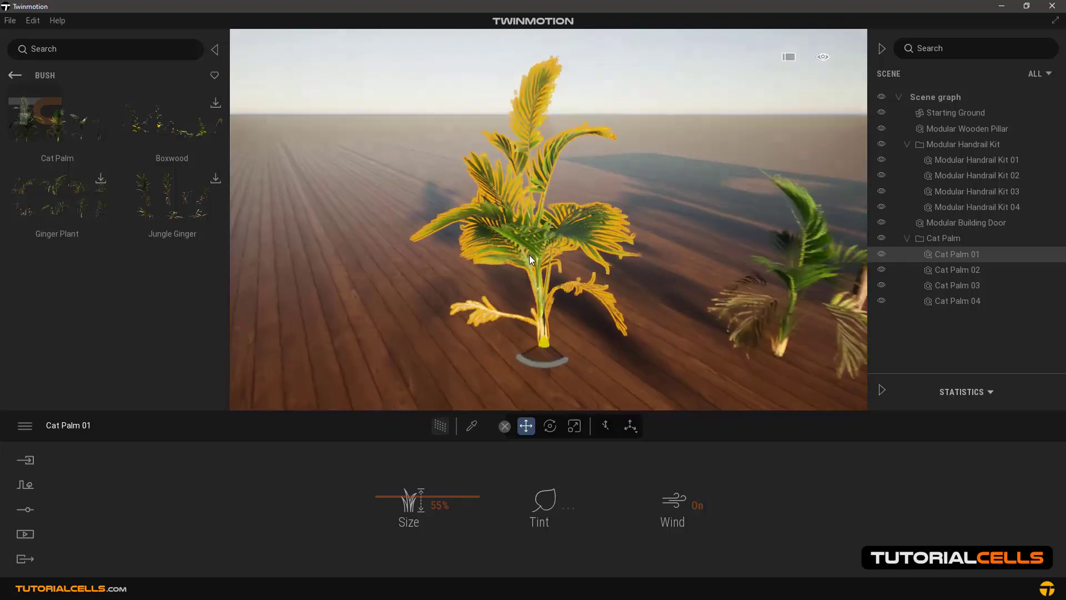
pyautogui.moveTo(529, 255); pyautogui.dragTo(495, 210)
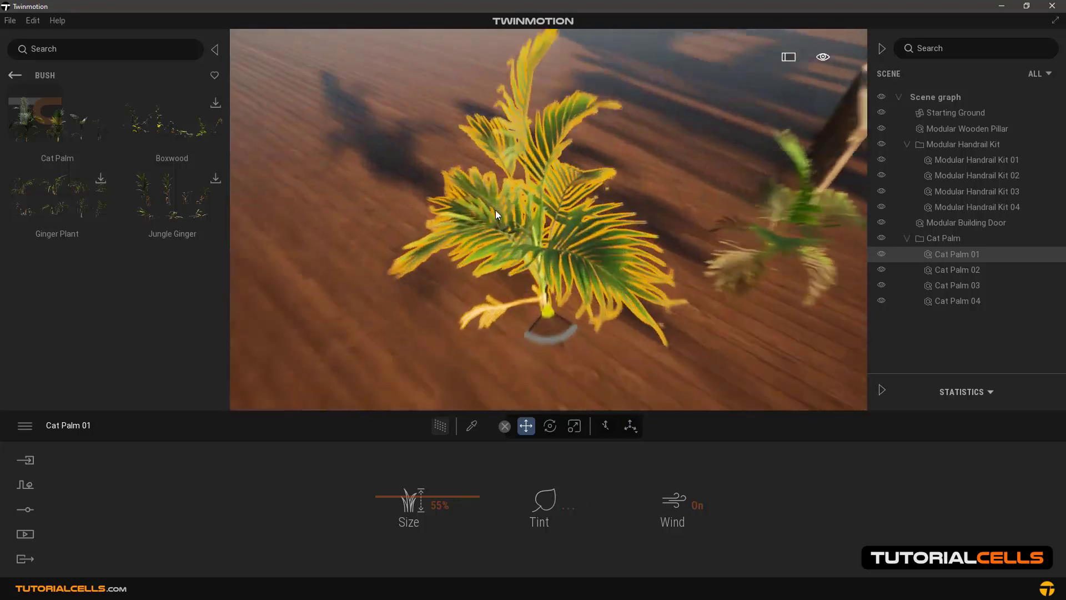
# Select Cat Palm 01, Cat Palm 02 and Cat Palm 04 one after another to compare the individual plants
pyautogui.click(381, 134)
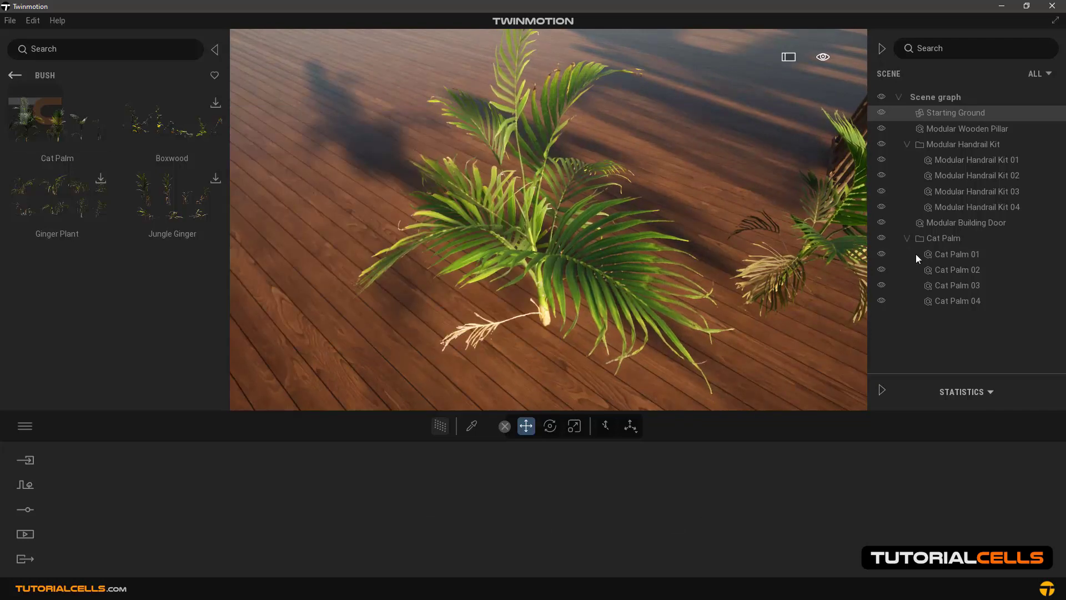
pyautogui.click(954, 253)
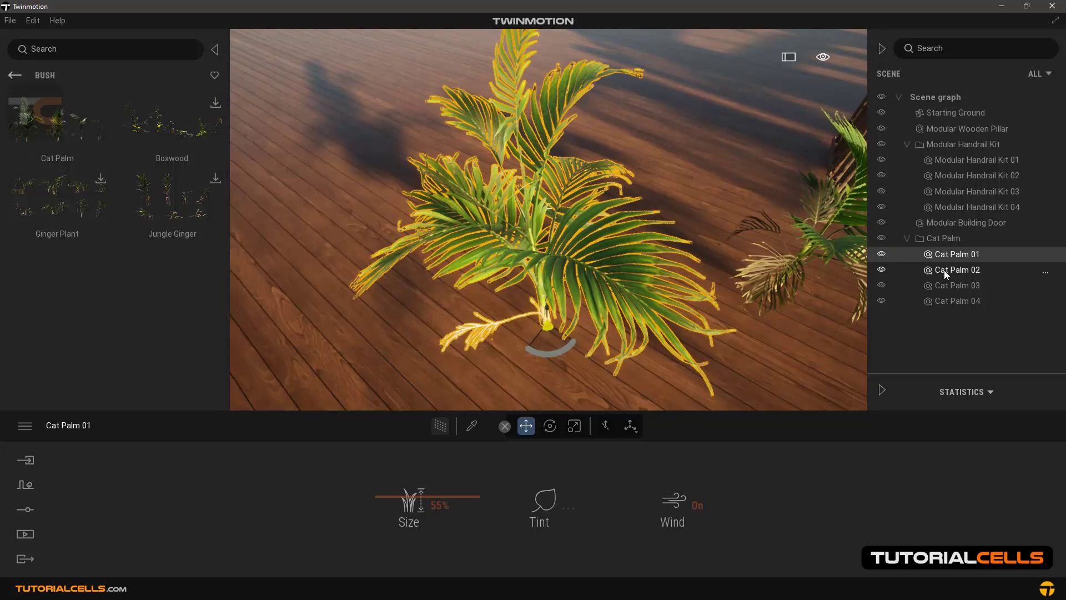
pyautogui.click(946, 270)
pyautogui.doubleClick(950, 300)
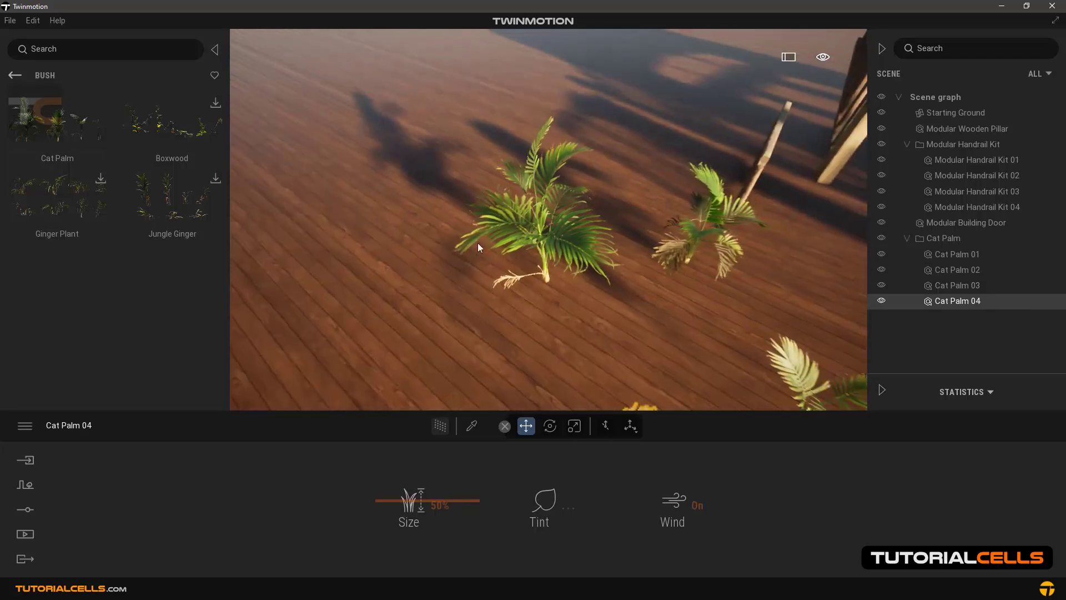
# Return to the 3D Plant categories and open the Succulent section
pyautogui.click(15, 75)
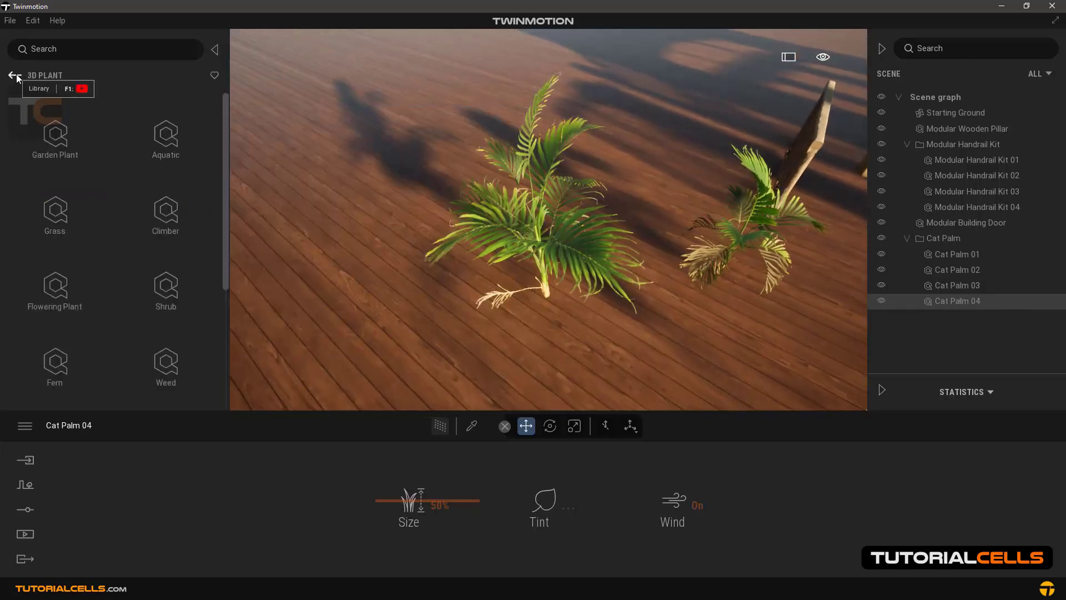
pyautogui.scroll(-5, 131, 259)
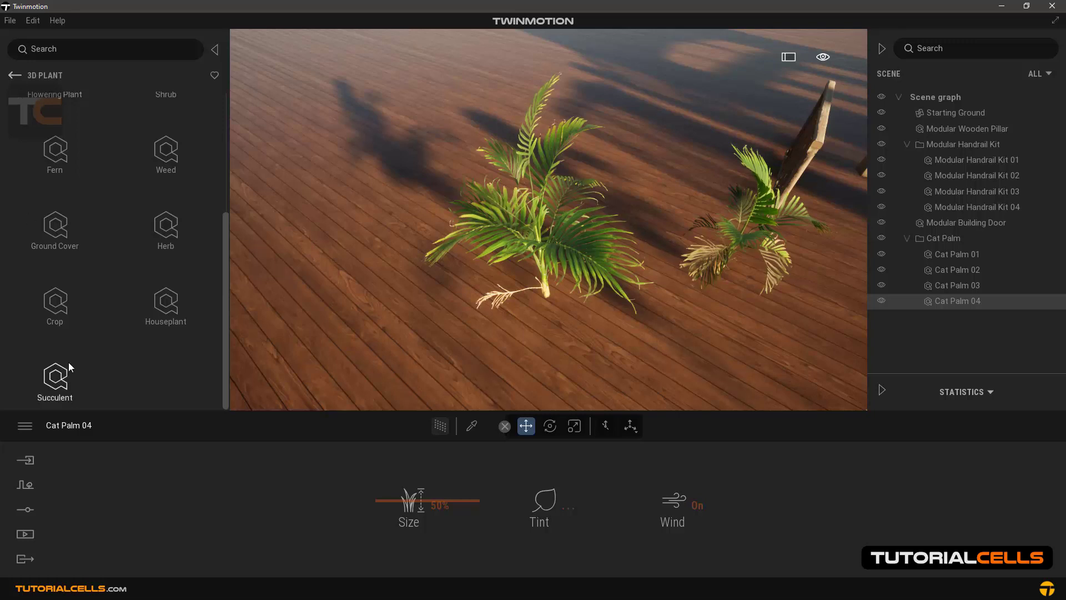
pyautogui.click(61, 375)
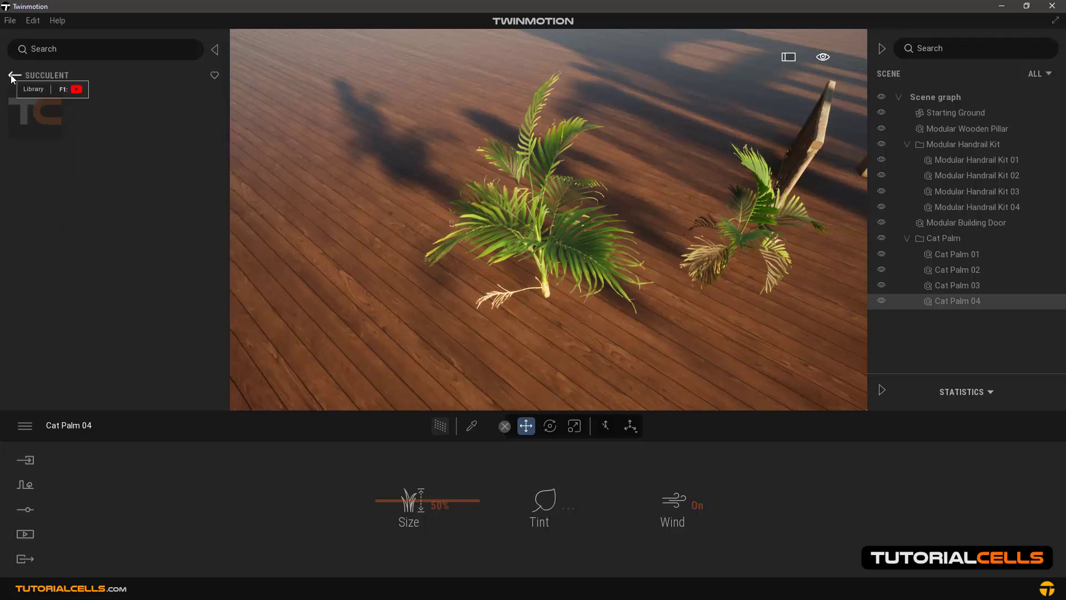
# Look through the Succulent plants and return to the main Quixel Megascans categories
pyautogui.moveTo(227, 147); pyautogui.dragTo(223, 292)
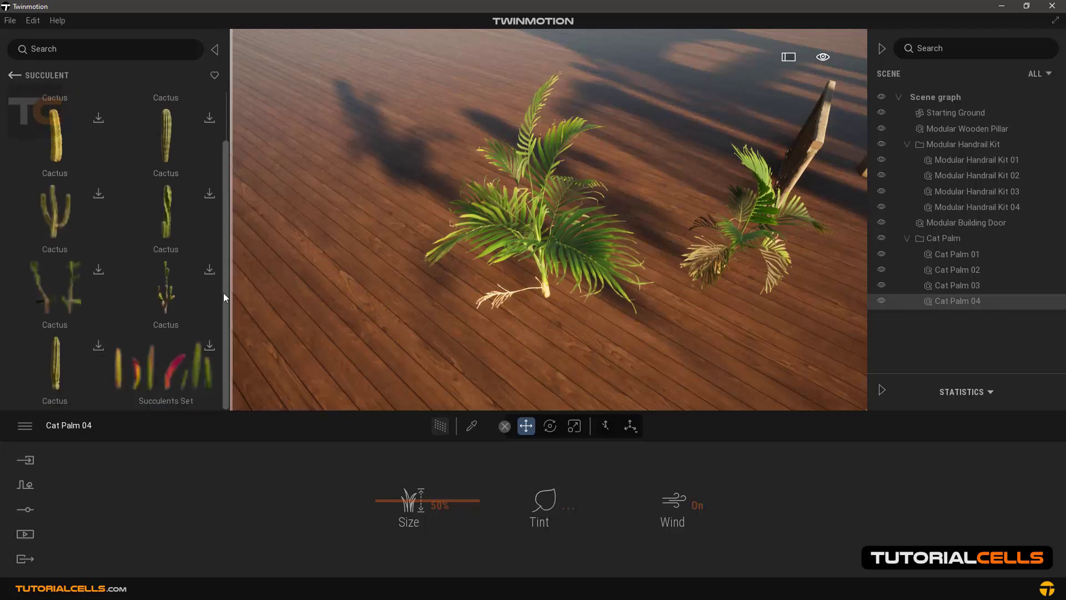
pyautogui.click(16, 77)
pyautogui.click(16, 77)
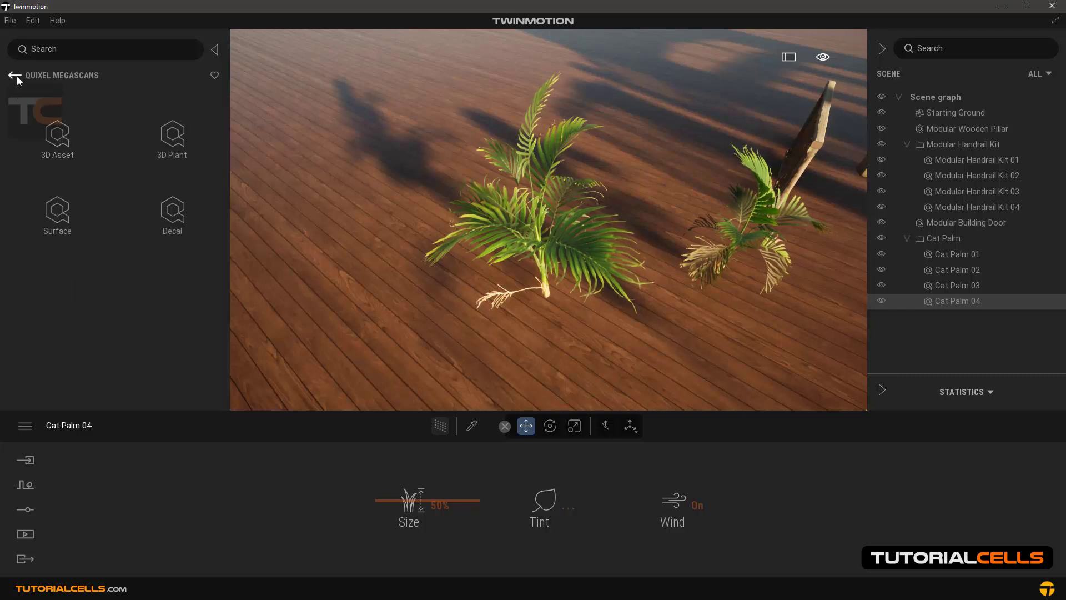
# Open the Metal section of the Surface category and look through the Bare metal materials
pyautogui.click(69, 204)
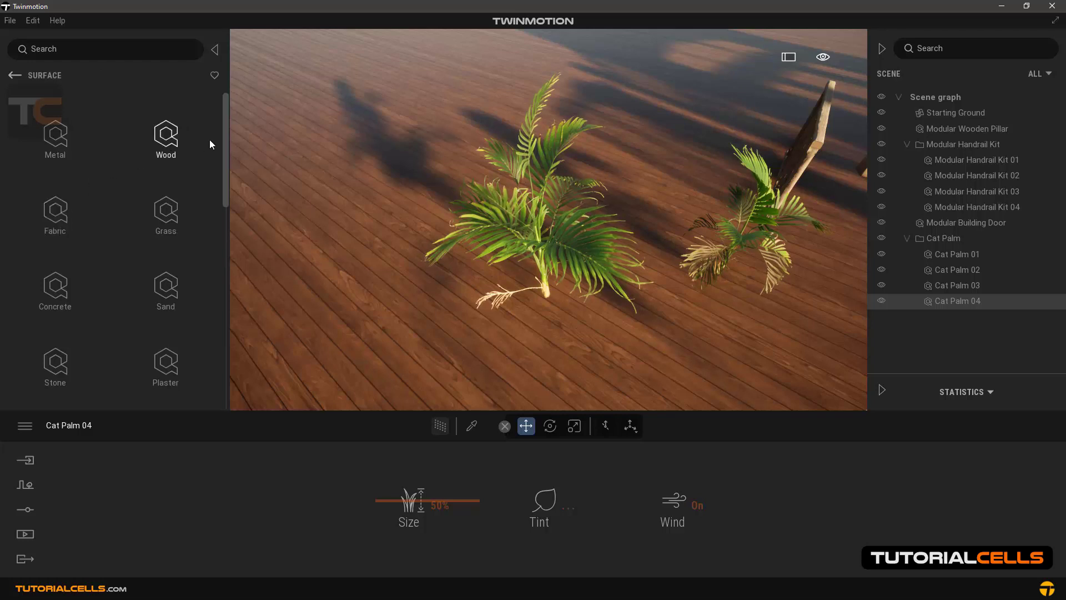
pyautogui.moveTo(227, 150)
pyautogui.mouseDown()
pyautogui.moveTo(219, 375)
pyautogui.moveTo(226, 147)
pyautogui.mouseUp()
pyautogui.click(58, 135)
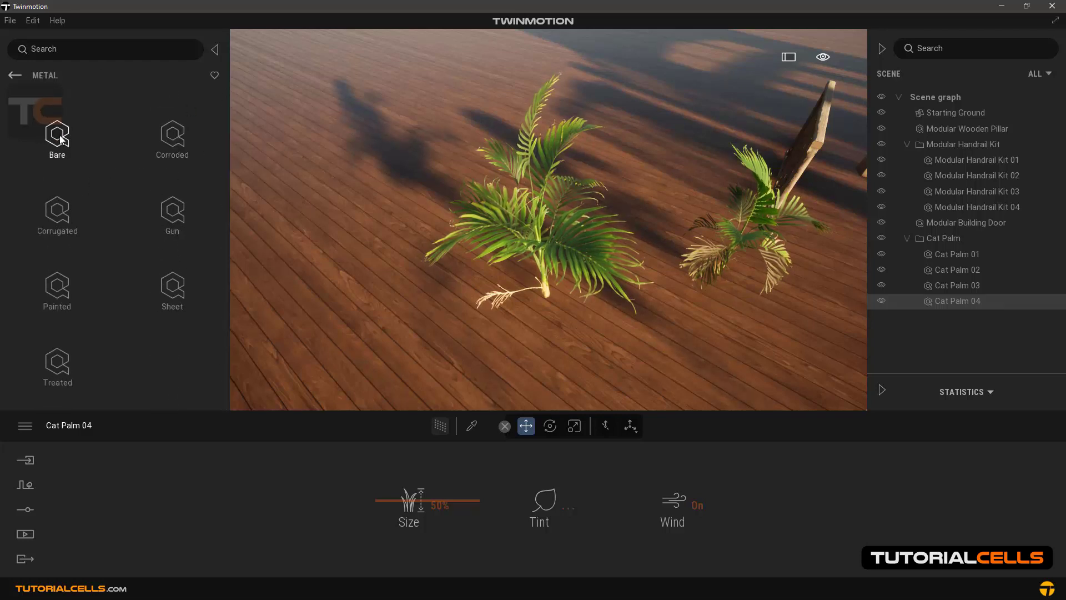
pyautogui.click(58, 136)
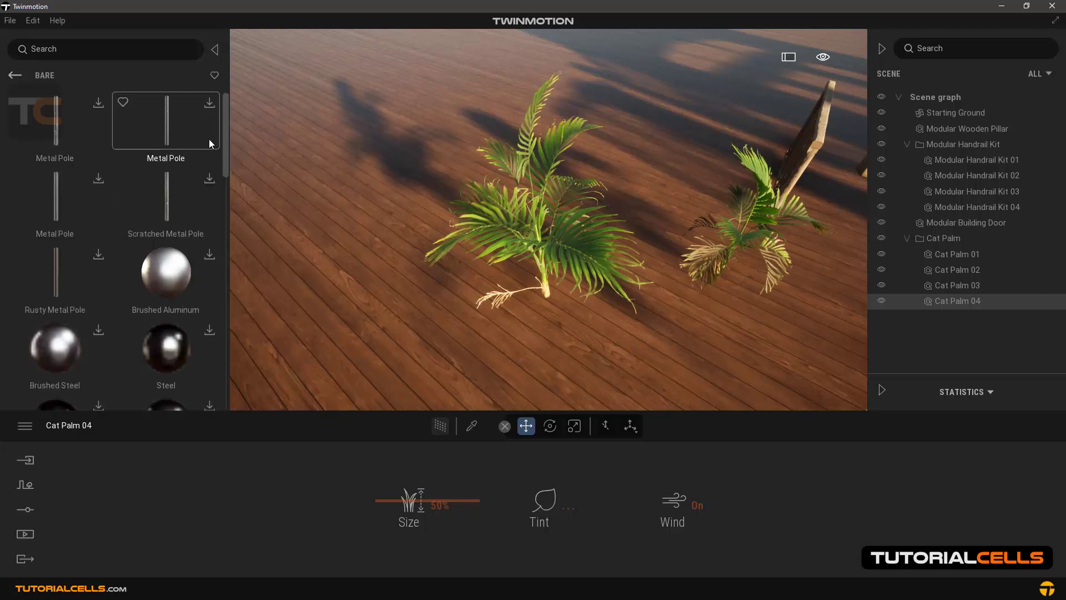
pyautogui.moveTo(225, 146)
pyautogui.mouseDown()
pyautogui.moveTo(212, 241)
pyautogui.moveTo(222, 376)
pyautogui.moveTo(238, 158)
pyautogui.mouseUp()
# Browse the Corroded metal surfaces and return to the Metal subcategories
pyautogui.click(15, 75)
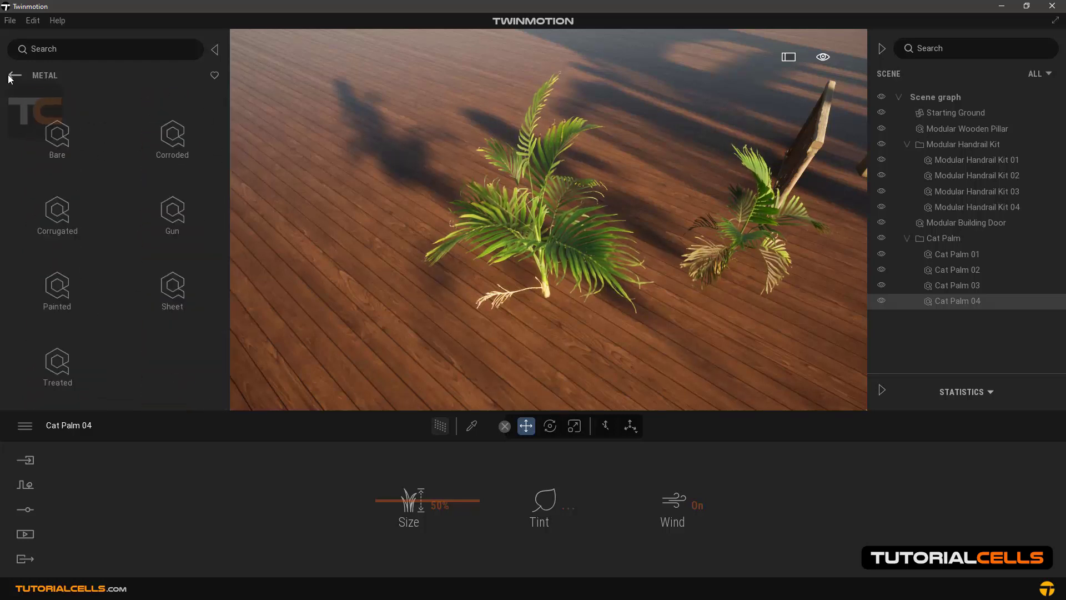
pyautogui.click(175, 131)
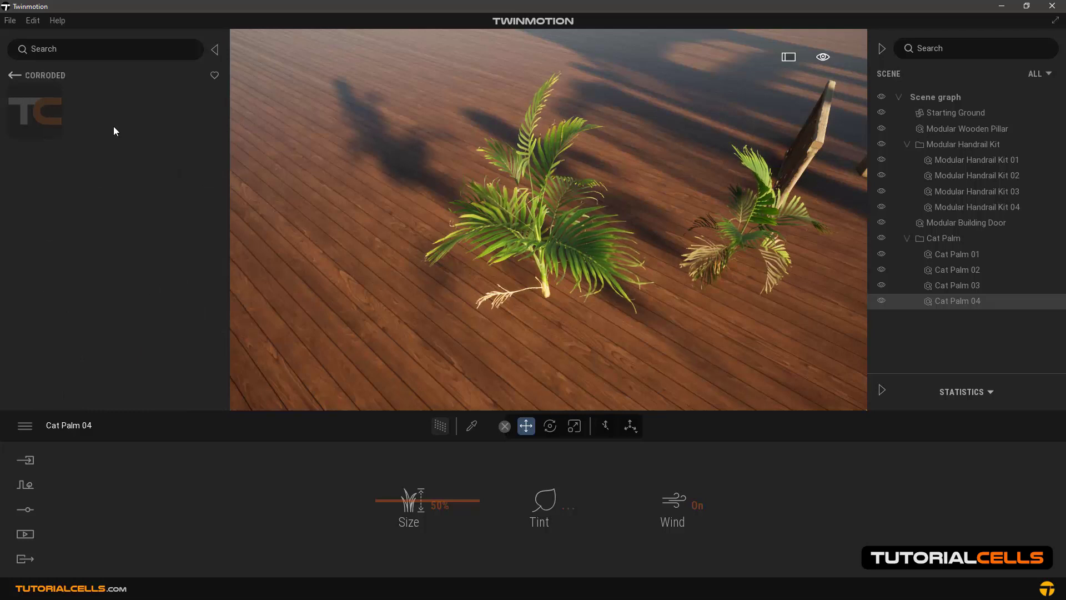
pyautogui.click(13, 76)
pyautogui.click(170, 136)
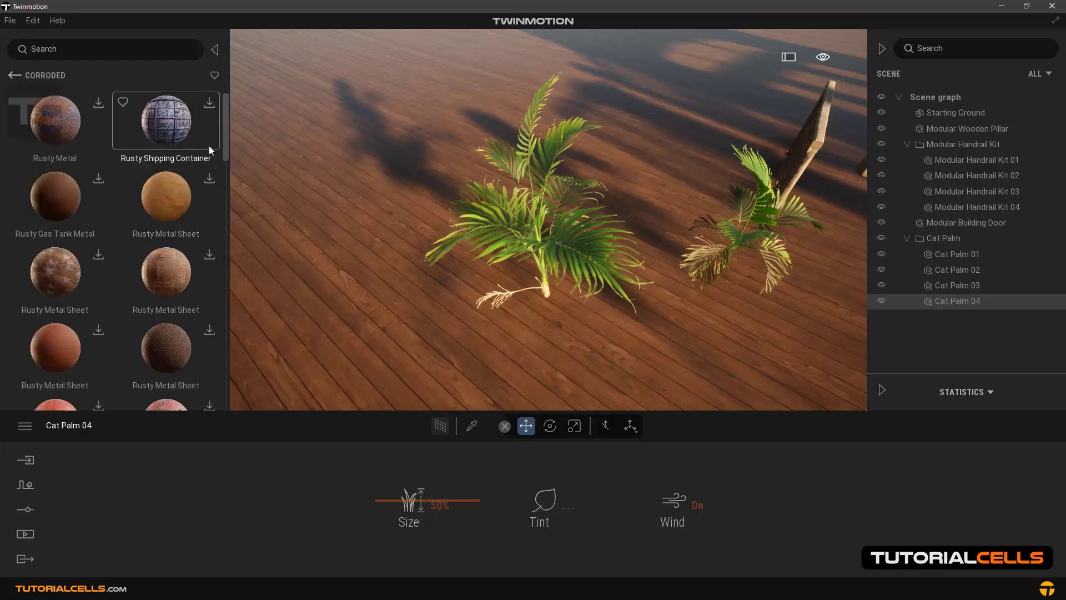
pyautogui.moveTo(226, 133); pyautogui.dragTo(228, 100)
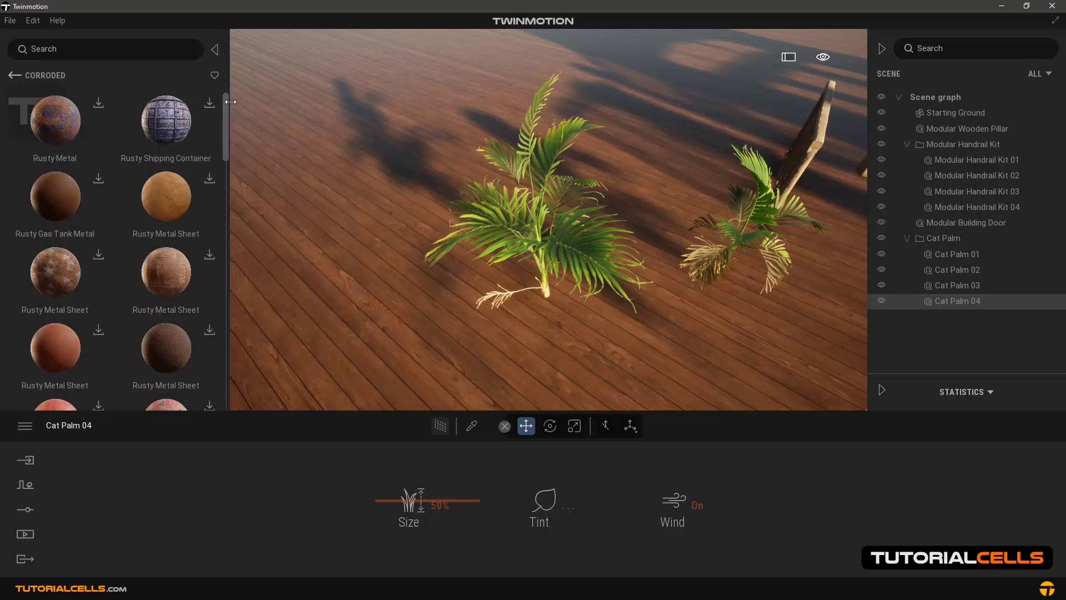
pyautogui.click(10, 77)
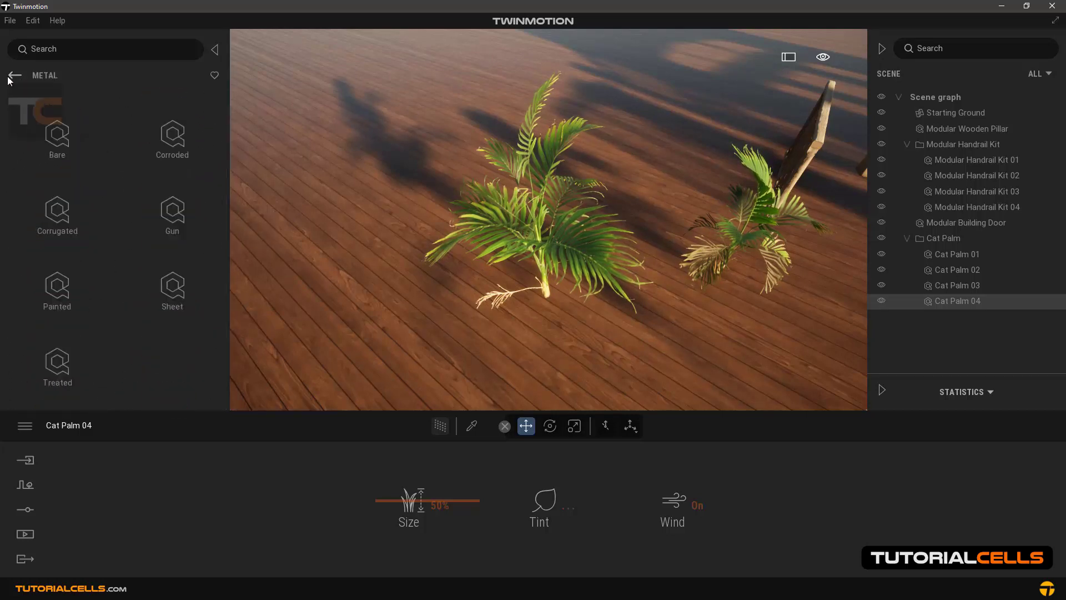
# Browse the Log materials in the Wood surface section and return to the Surface categories
pyautogui.click(12, 76)
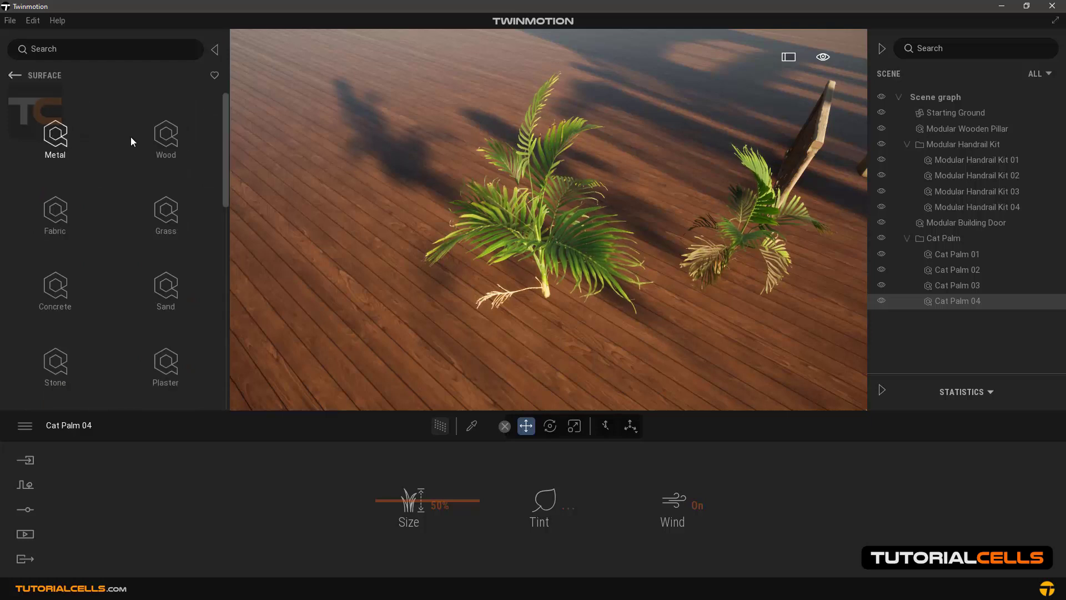
pyautogui.click(161, 139)
pyautogui.click(163, 136)
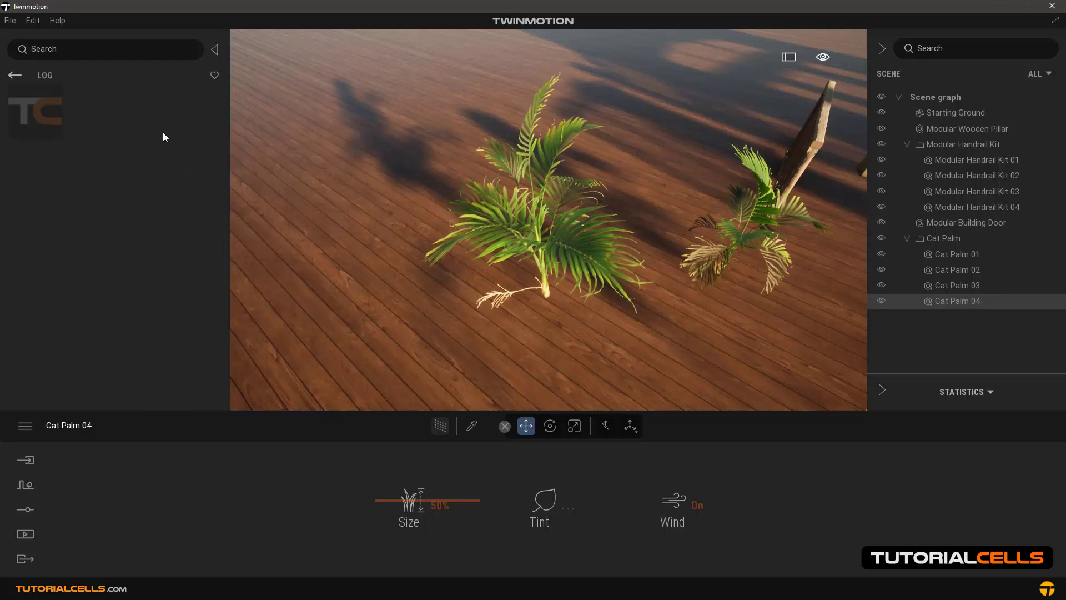
pyautogui.moveTo(225, 135); pyautogui.dragTo(198, 102)
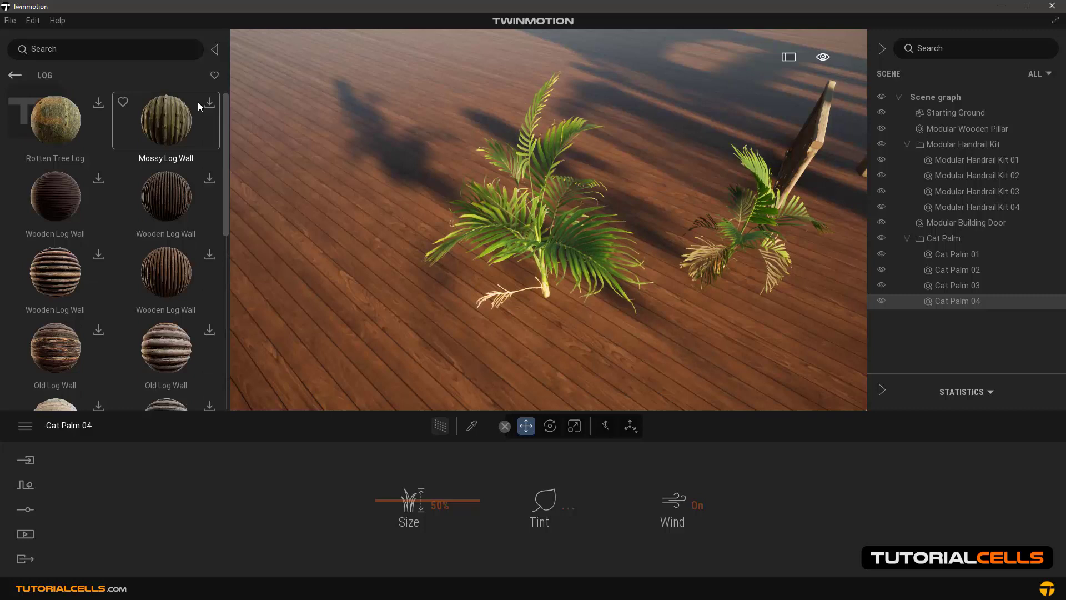
pyautogui.click(15, 75)
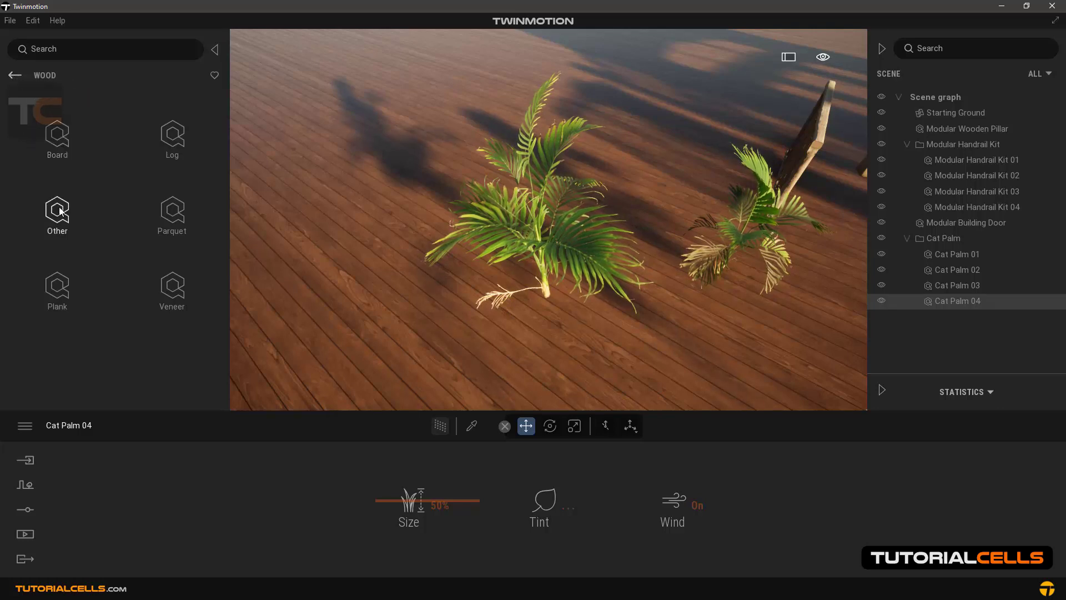
pyautogui.click(14, 75)
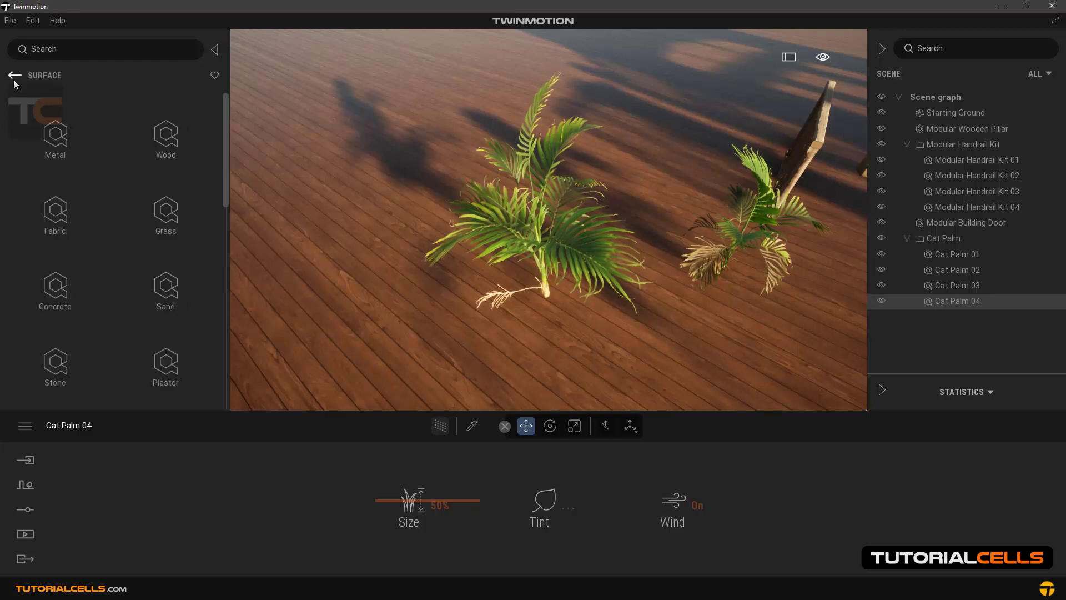
# Browse the Carpet and Pattern materials in the Fabric section, ending back at the Surface categories
pyautogui.click(68, 228)
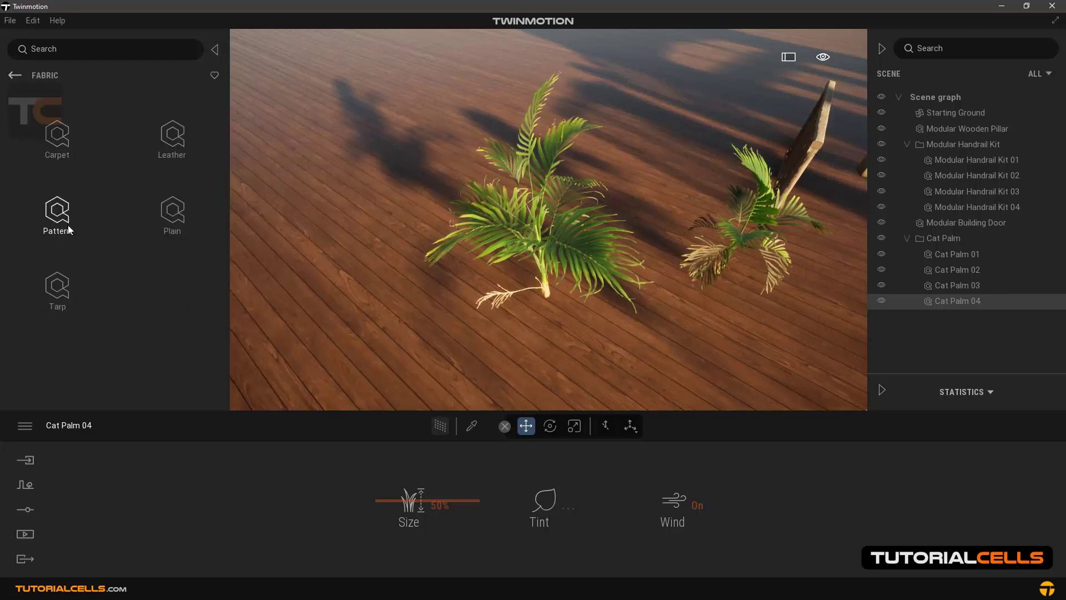
pyautogui.click(63, 160)
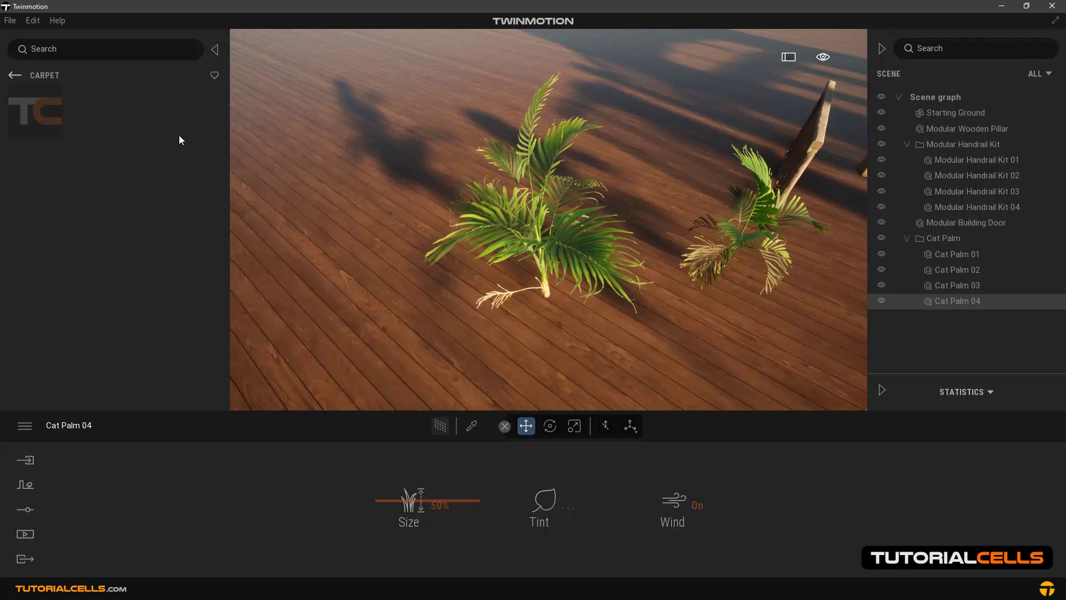
pyautogui.click(11, 76)
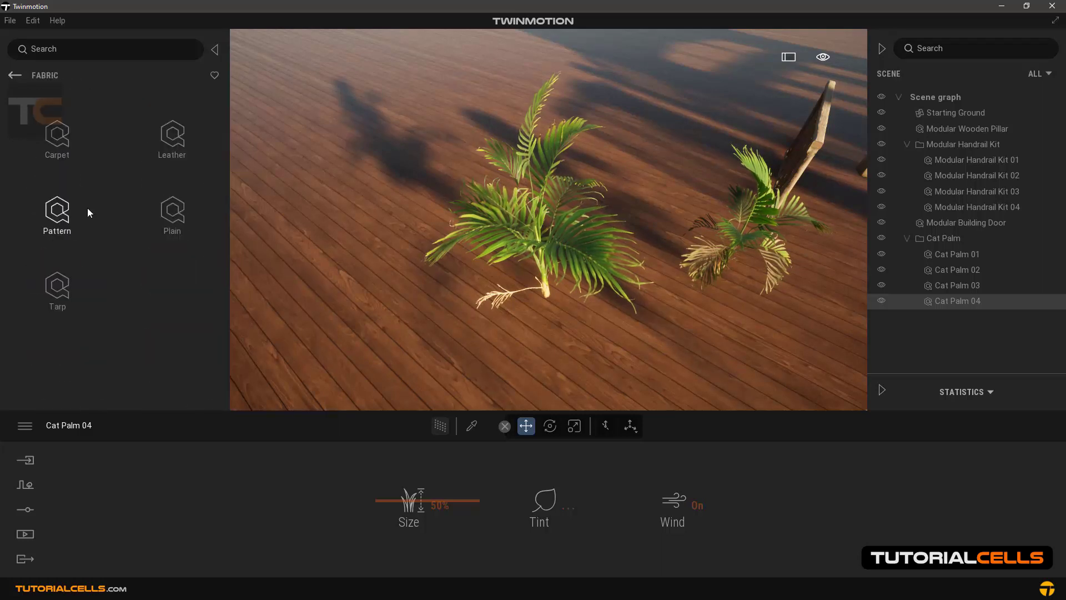
pyautogui.click(89, 209)
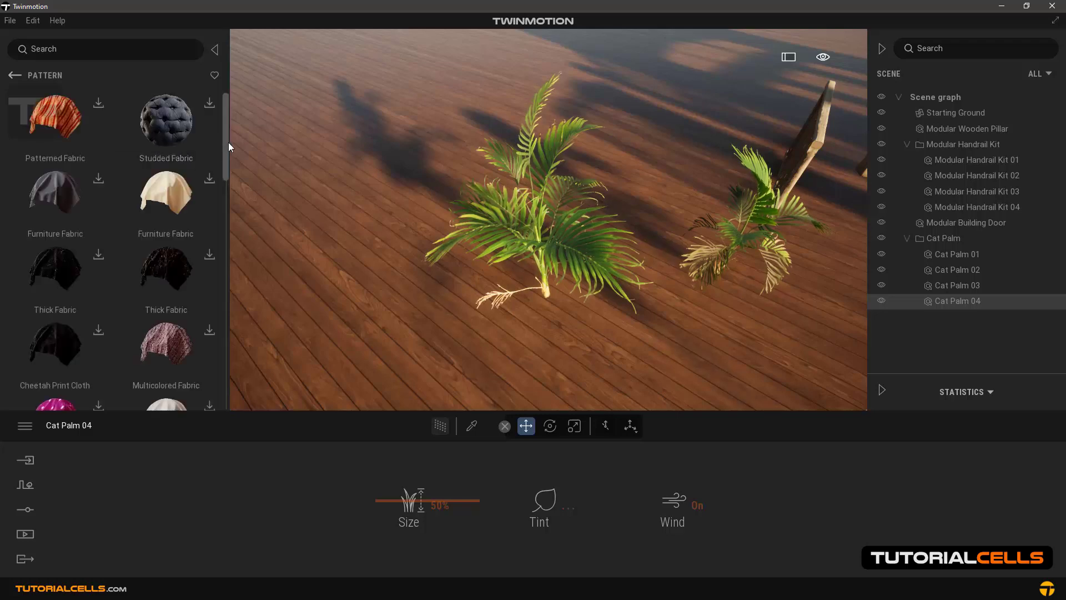
pyautogui.moveTo(225, 155)
pyautogui.mouseDown()
pyautogui.moveTo(227, 365)
pyautogui.moveTo(225, 138)
pyautogui.mouseUp()
pyautogui.click(13, 77)
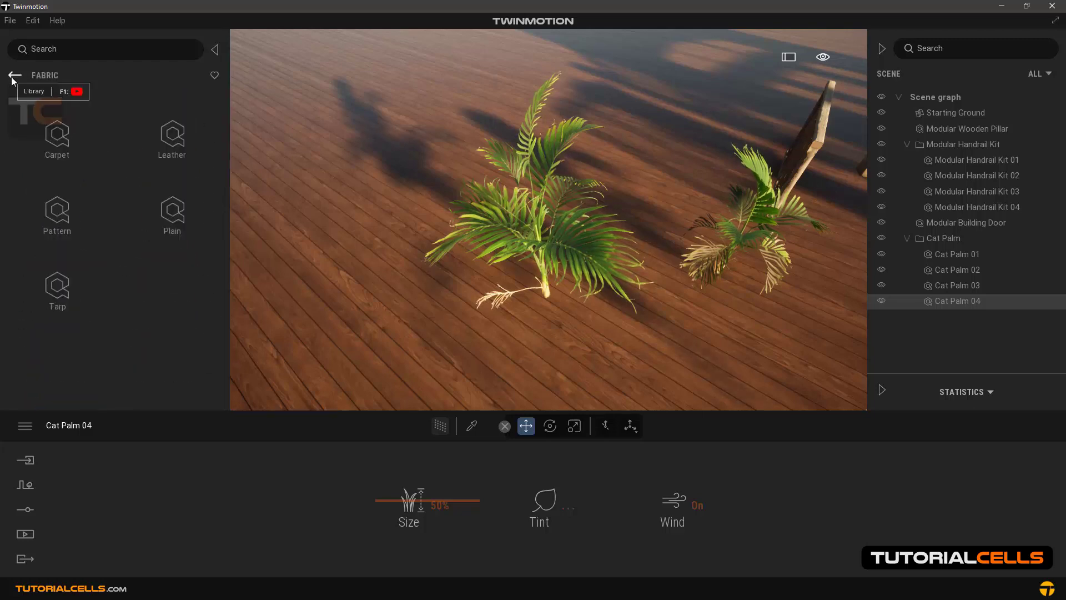
pyautogui.click(12, 77)
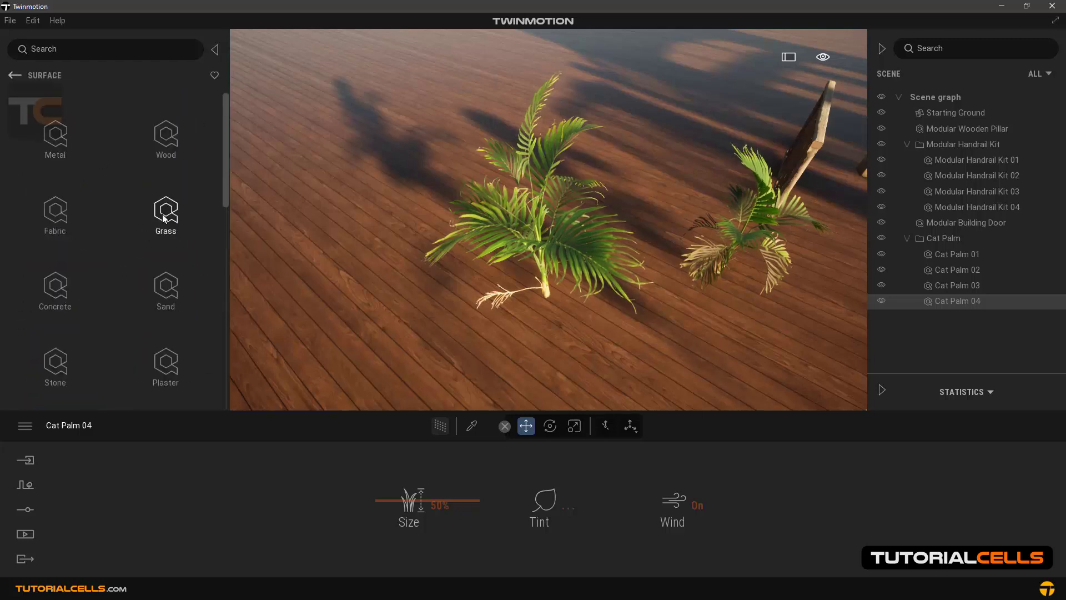
# View the New materials in the Roofing surface section and go back to the main Quixel Megascans categories
pyautogui.moveTo(228, 194); pyautogui.dragTo(224, 395)
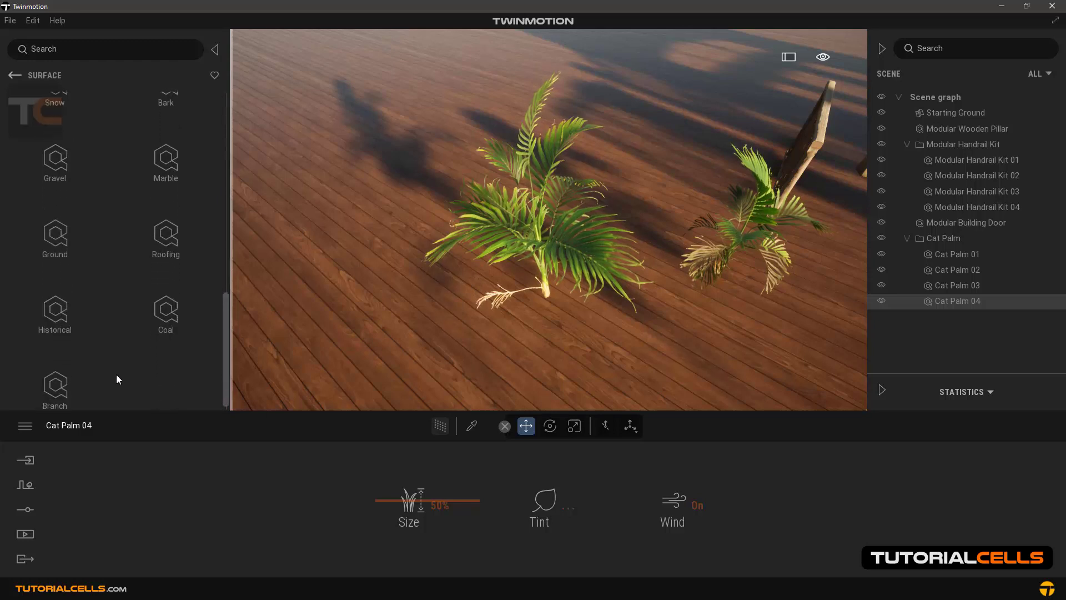
pyautogui.click(157, 235)
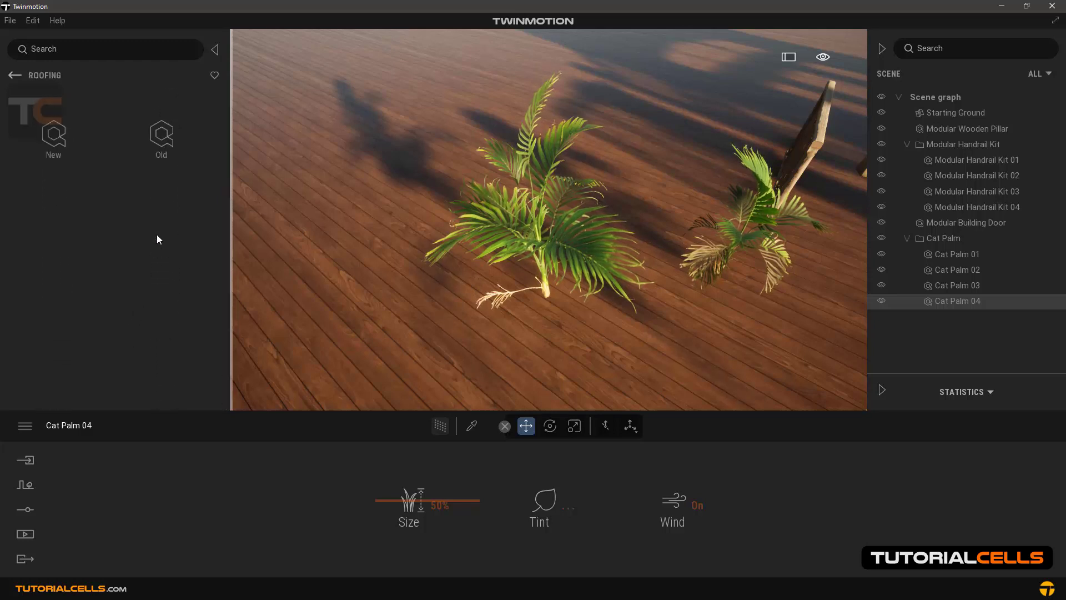
pyautogui.click(57, 136)
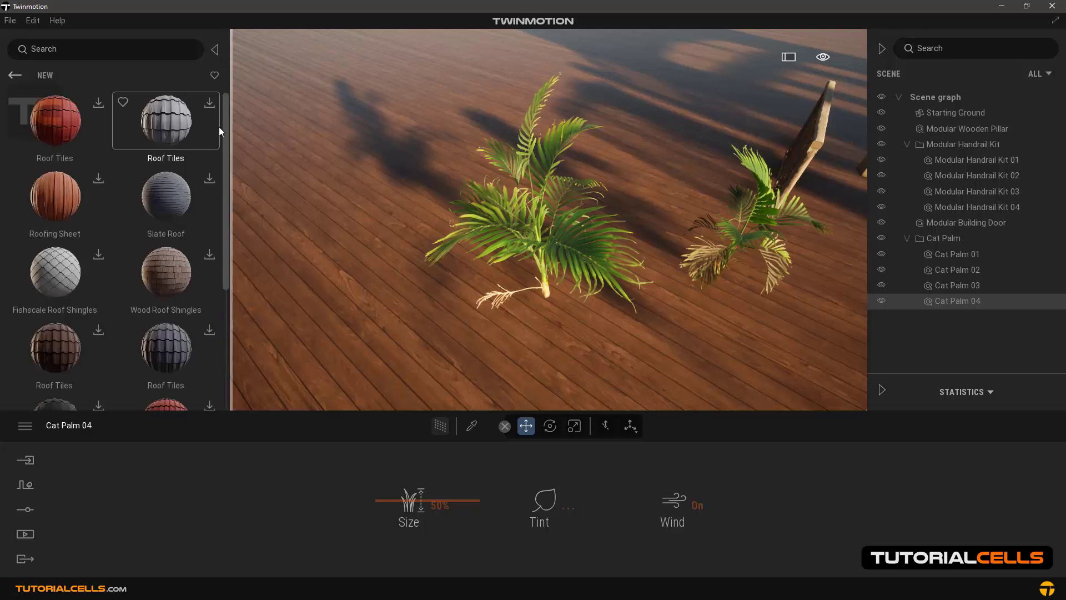
pyautogui.moveTo(226, 159); pyautogui.dragTo(19, 63)
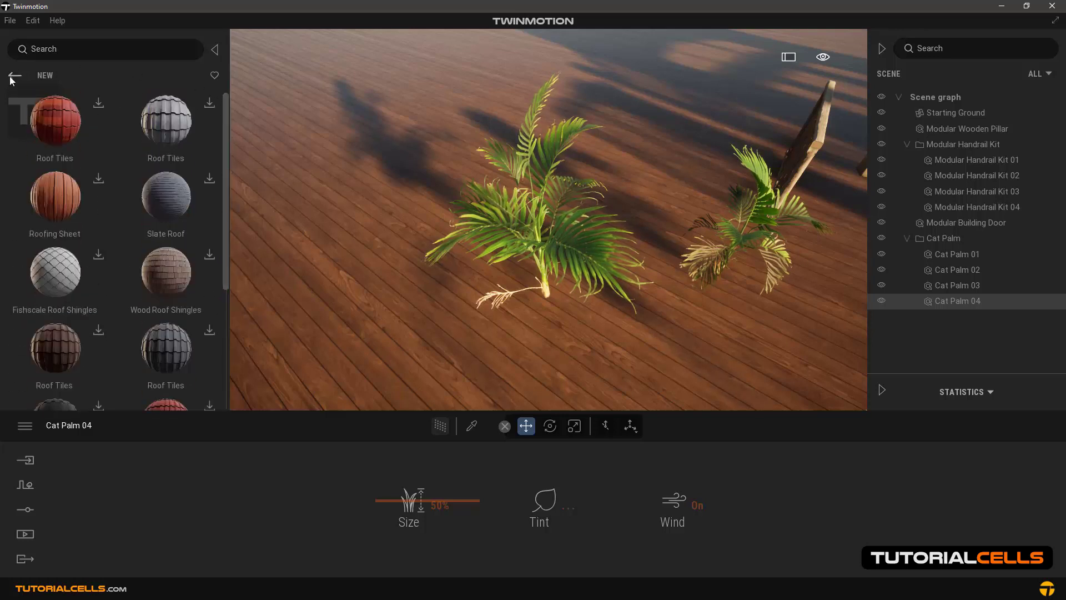
pyautogui.click(10, 79)
pyautogui.click(11, 80)
pyautogui.click(11, 80)
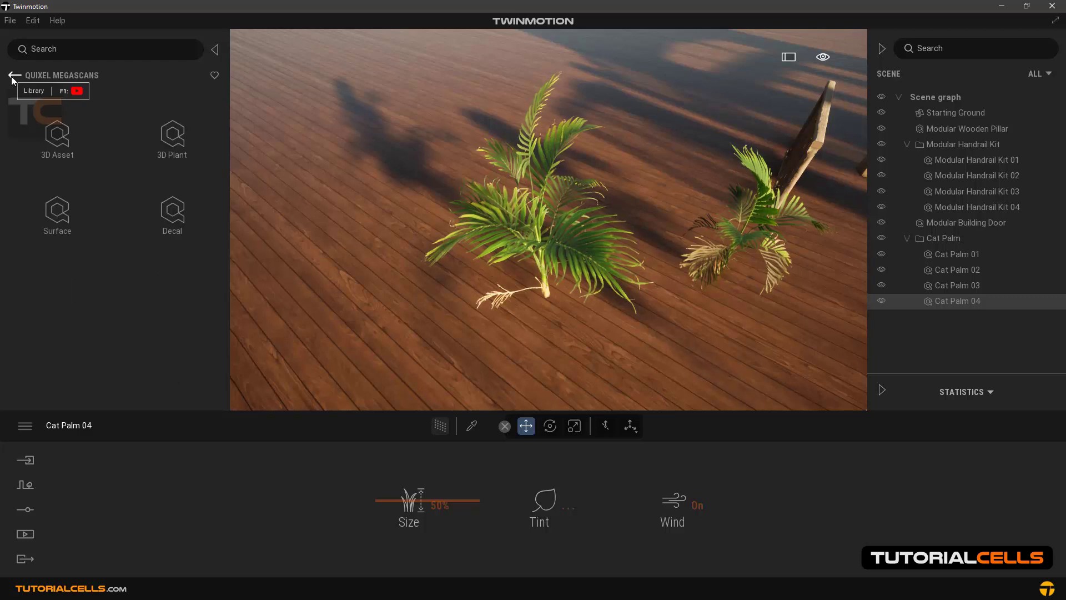
pyautogui.click(11, 79)
pyautogui.click(163, 284)
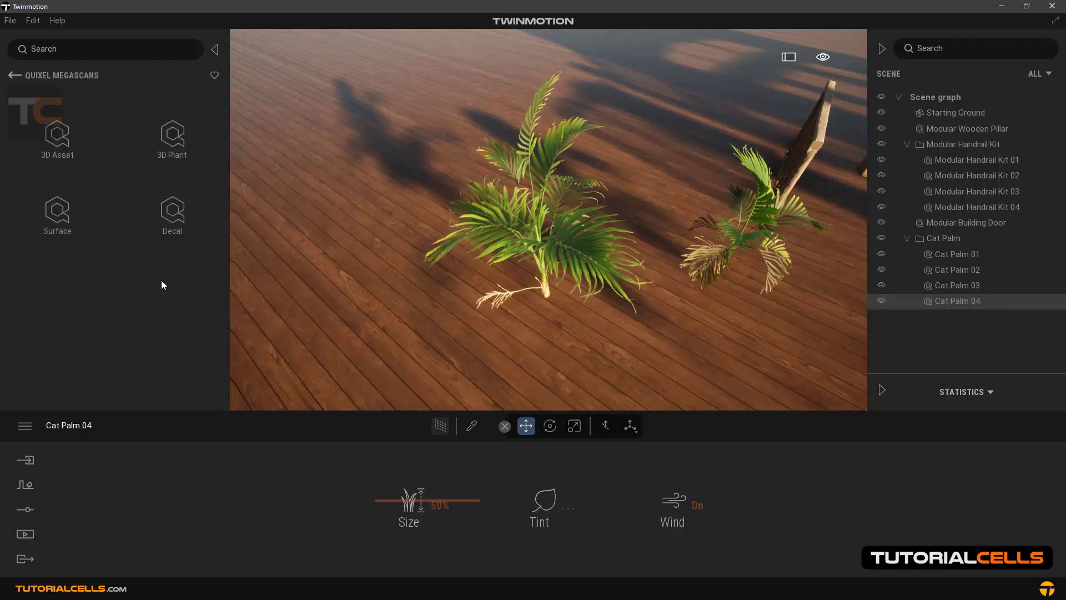
# Look through the Board decals in the Wood section of the Decal category and return to the Decal sections
pyautogui.click(172, 214)
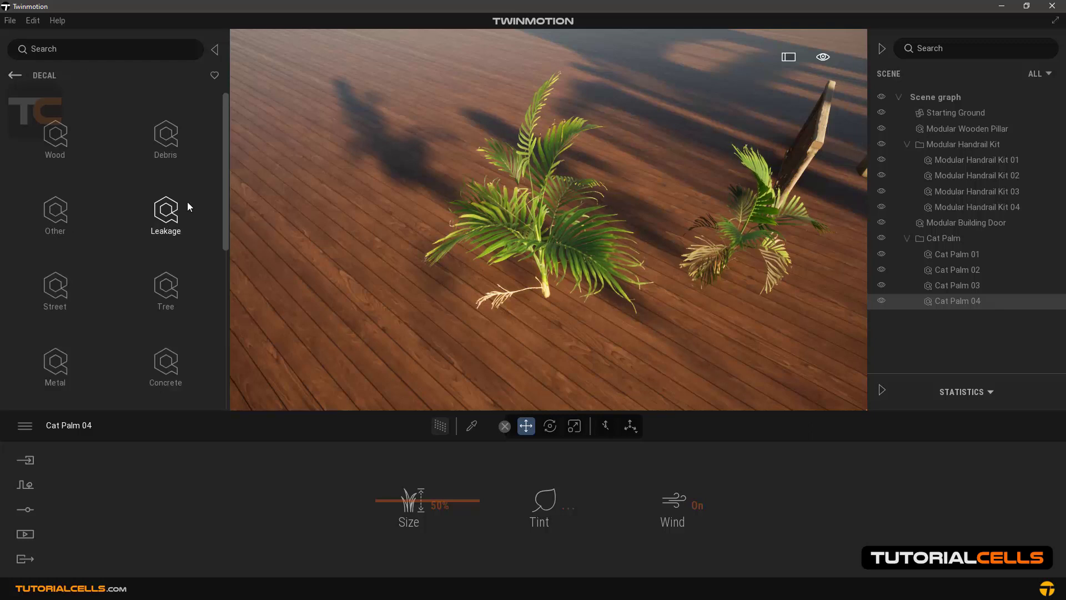
pyautogui.moveTo(222, 189)
pyautogui.mouseDown()
pyautogui.moveTo(224, 249)
pyautogui.moveTo(222, 176)
pyautogui.mouseUp()
pyautogui.click(64, 134)
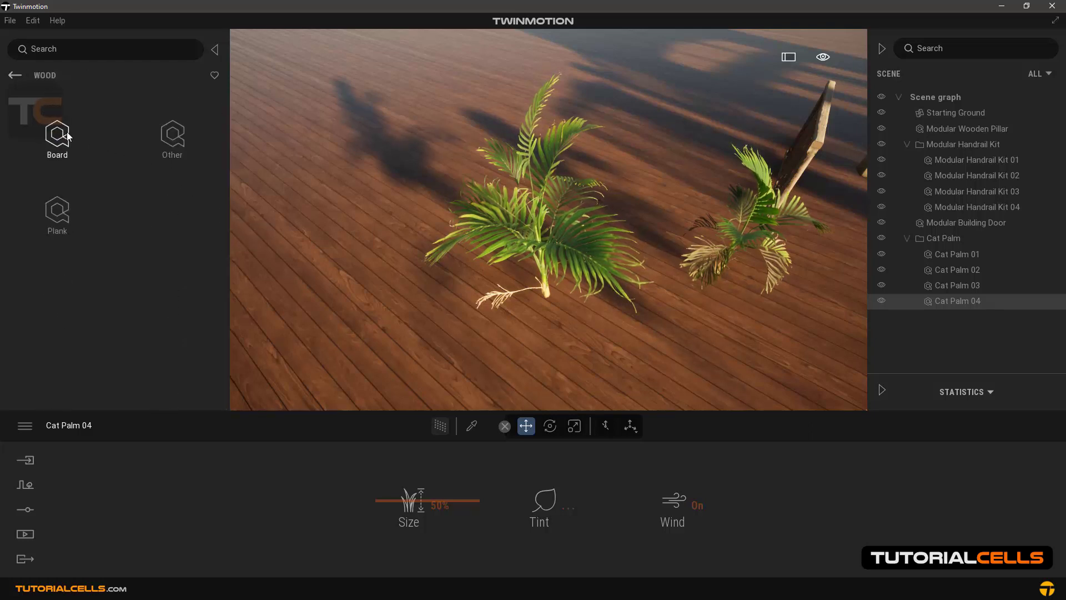
pyautogui.click(66, 133)
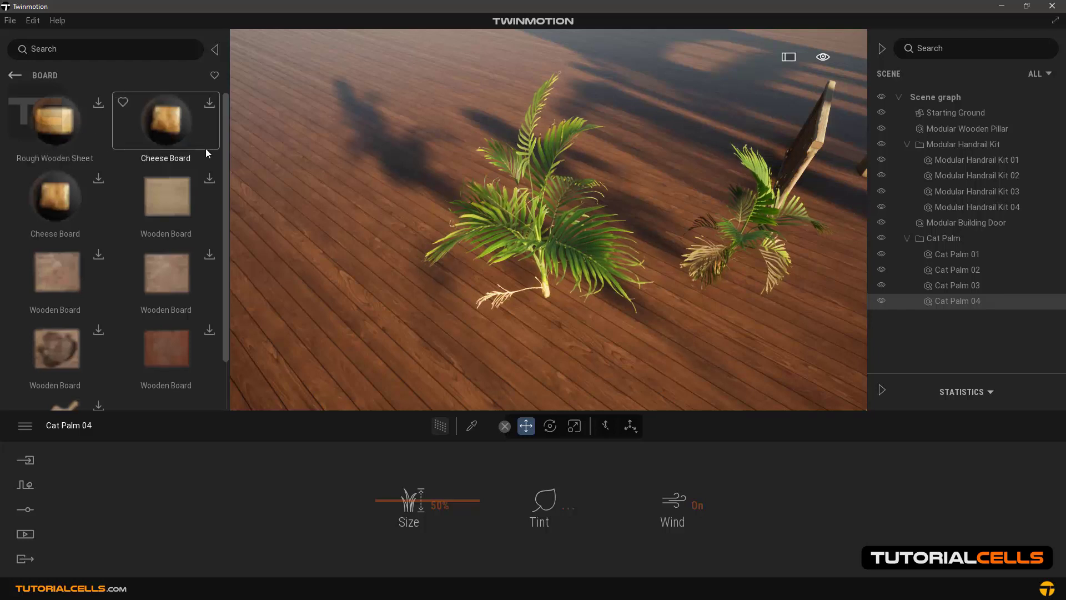
pyautogui.moveTo(225, 156)
pyautogui.mouseDown()
pyautogui.moveTo(224, 236)
pyautogui.moveTo(225, 135)
pyautogui.mouseUp()
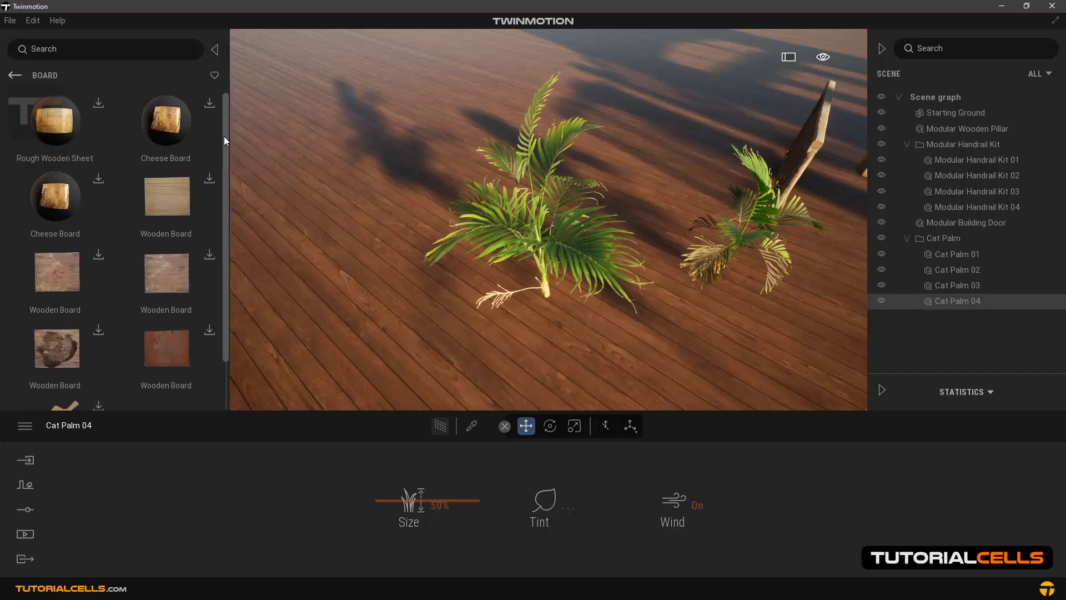
pyautogui.click(14, 76)
pyautogui.click(15, 76)
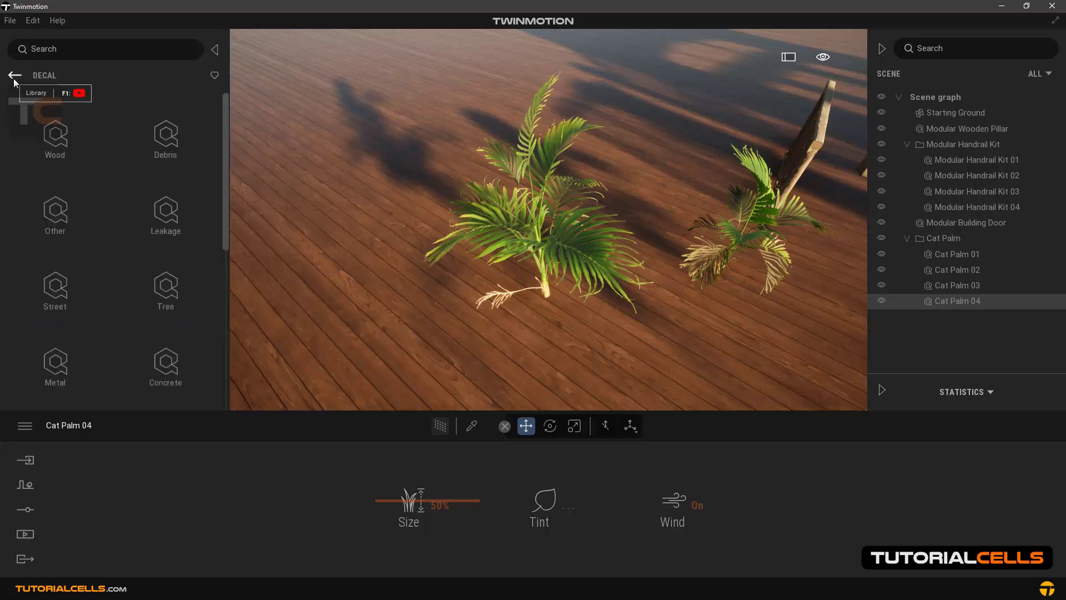
# Look through the Bark decals in the Tree section and return to the Tree subcategories
pyautogui.click(165, 284)
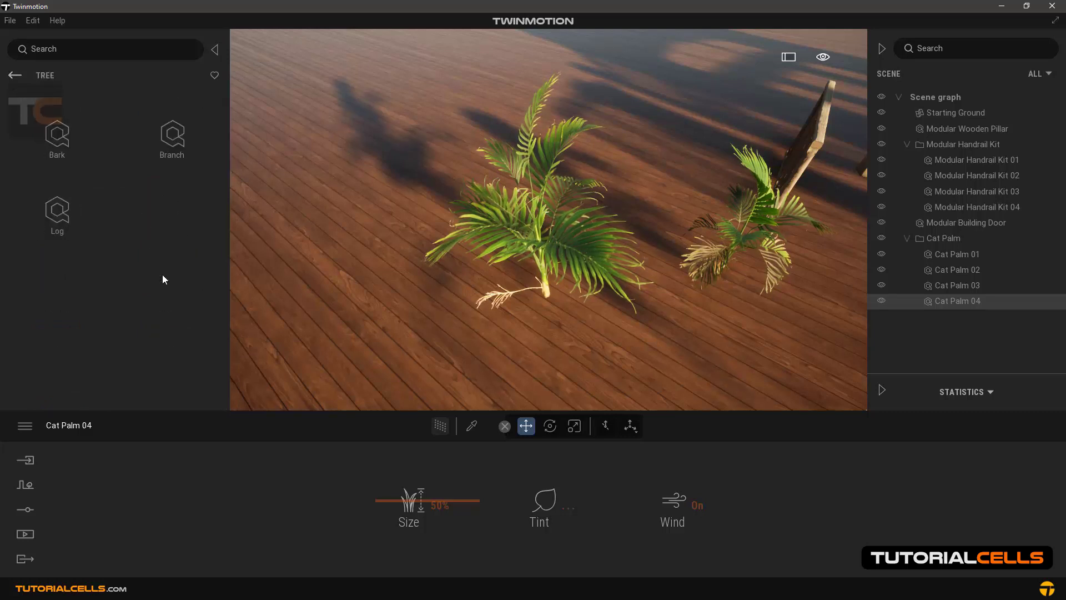
pyautogui.click(62, 140)
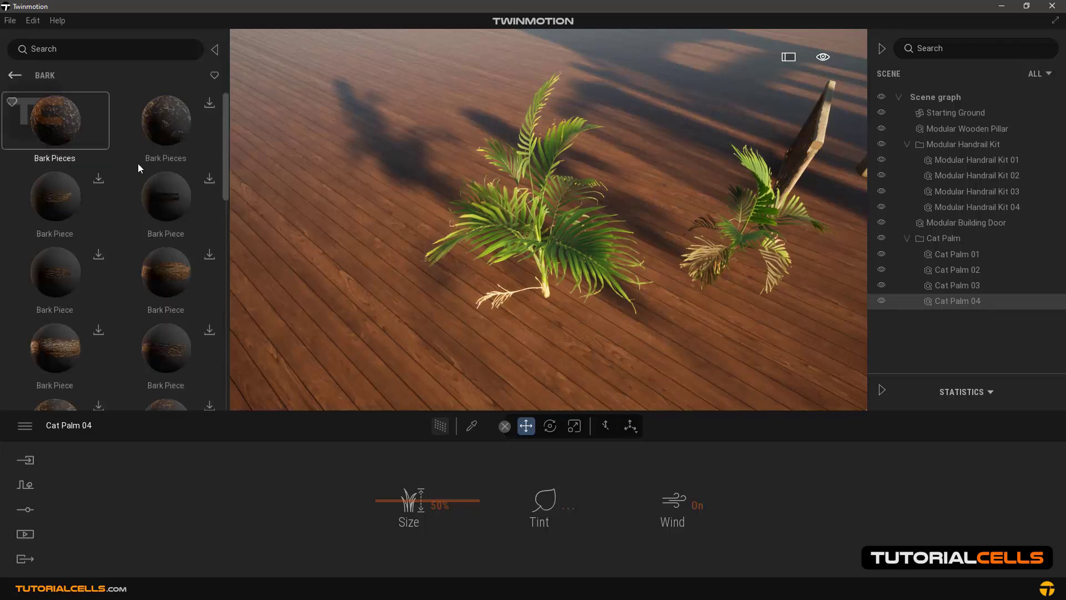
pyautogui.moveTo(225, 178); pyautogui.dragTo(232, 132)
pyautogui.click(12, 77)
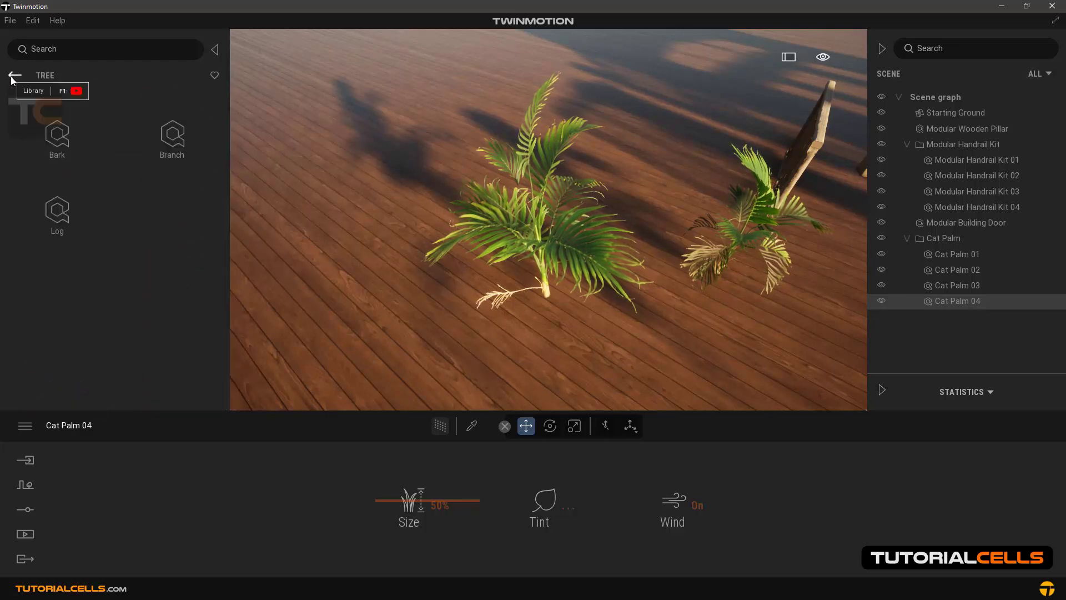
# Go back to the Decal category and open the Sidewalk decals in its Street section
pyautogui.click(13, 78)
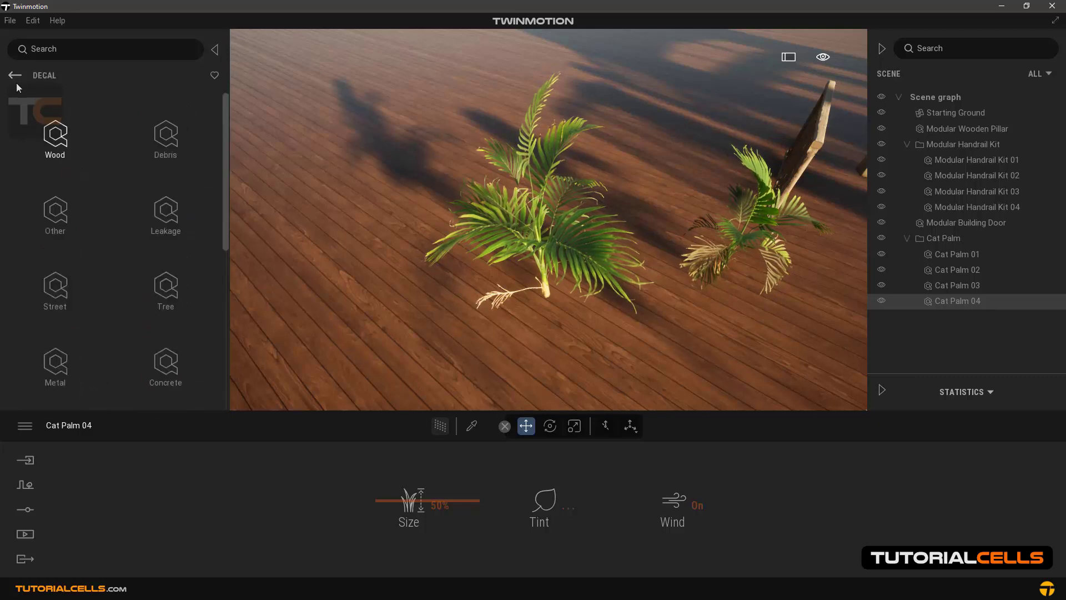
pyautogui.click(15, 76)
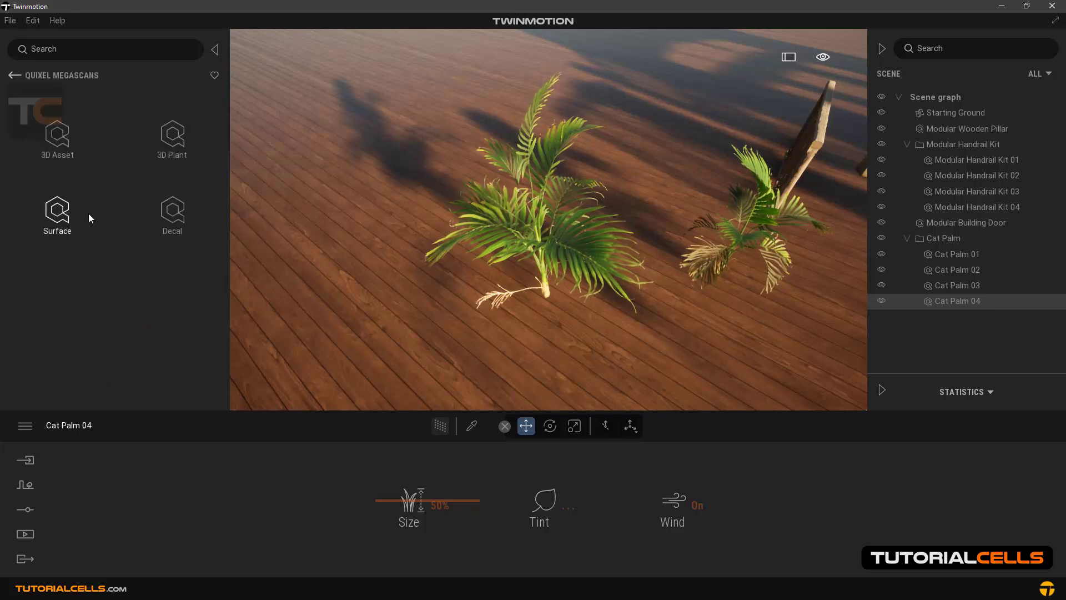
pyautogui.click(170, 222)
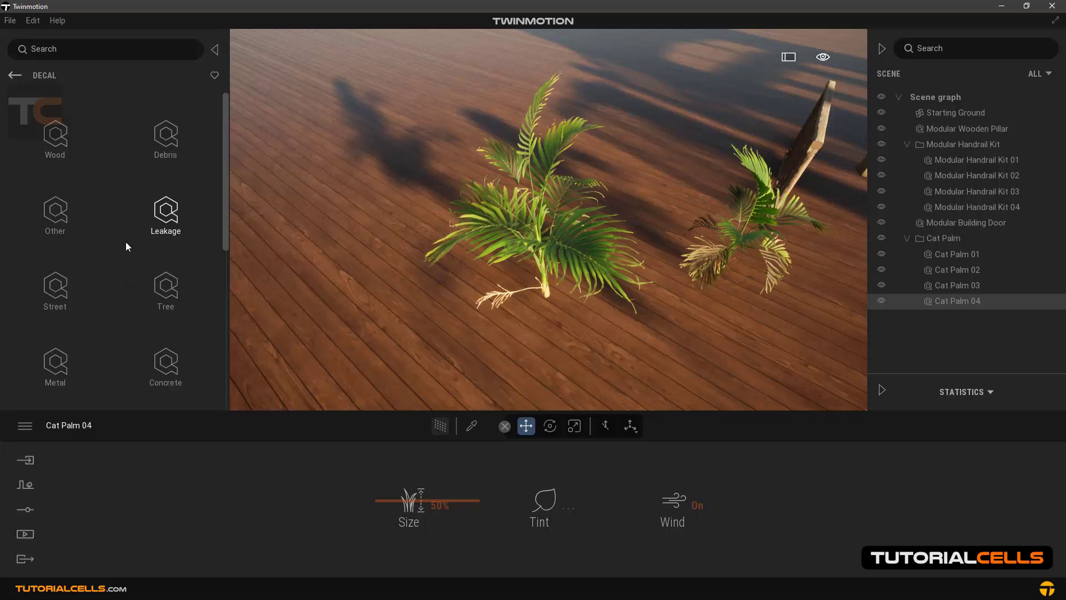
pyautogui.click(65, 286)
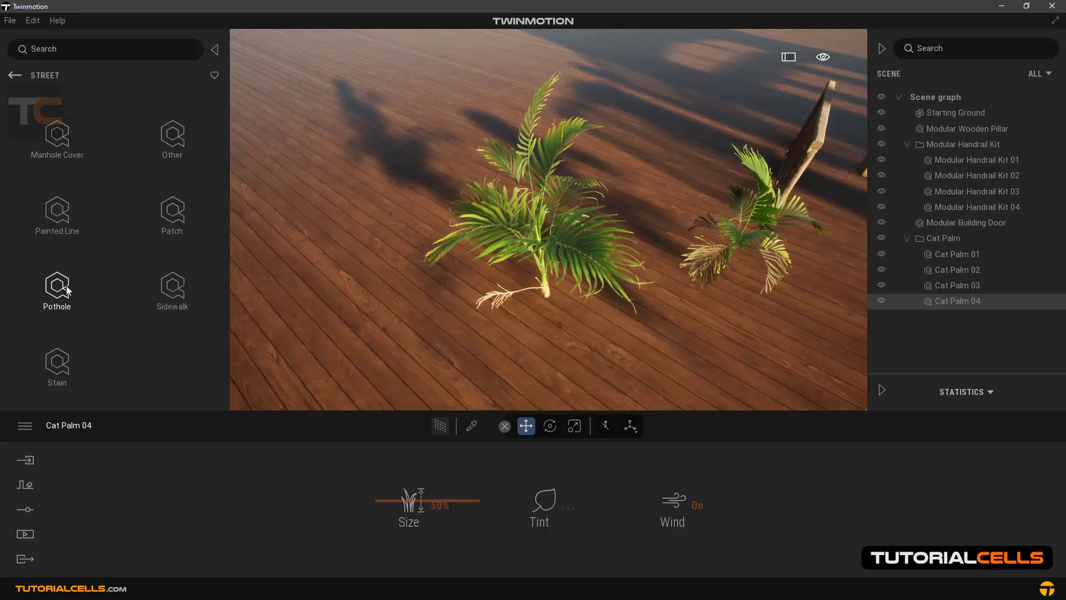
pyautogui.click(171, 288)
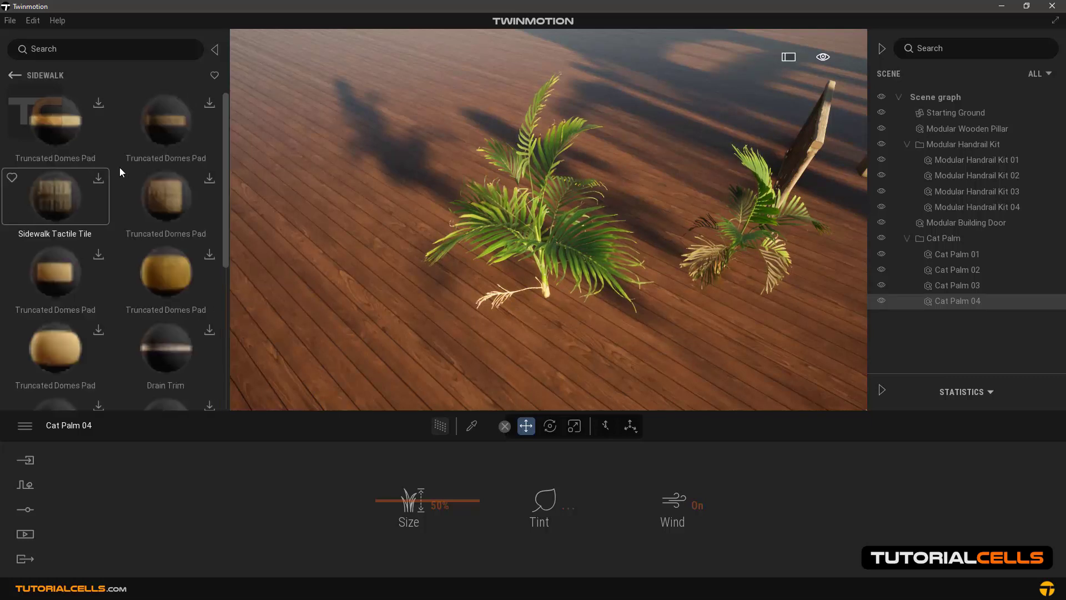
# Look through the Sidewalk decals and download Sidewalk Tactile Tile
pyautogui.scroll(-1, 226, 178)
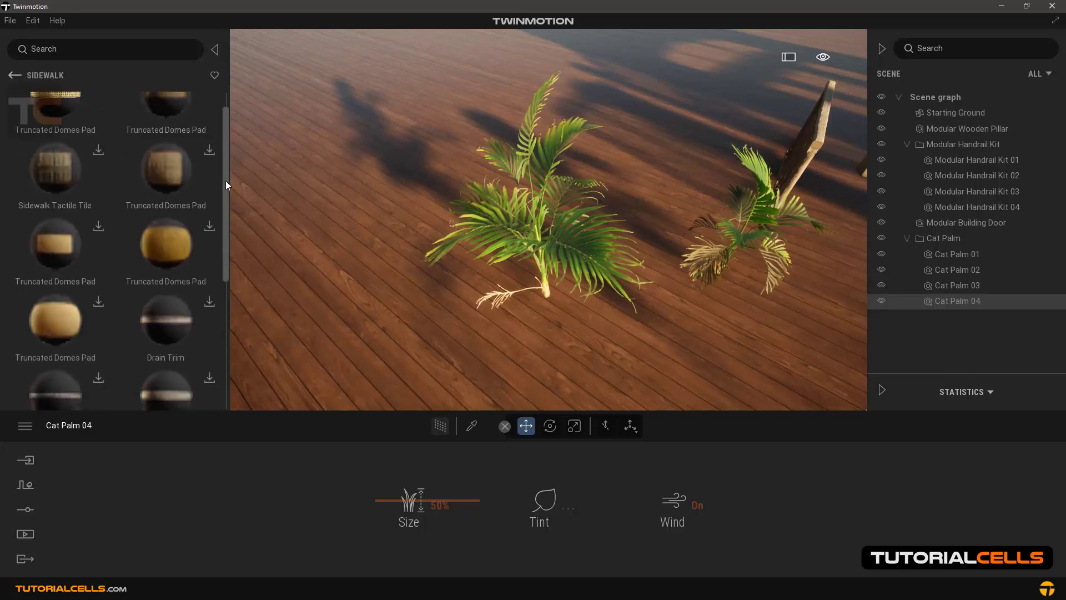
pyautogui.scroll(-1, 224, 194)
pyautogui.moveTo(223, 205)
pyautogui.mouseDown()
pyautogui.moveTo(212, 270)
pyautogui.moveTo(210, 216)
pyautogui.mouseUp()
pyautogui.scroll(1, 79, 142)
pyautogui.scroll(1, 78, 139)
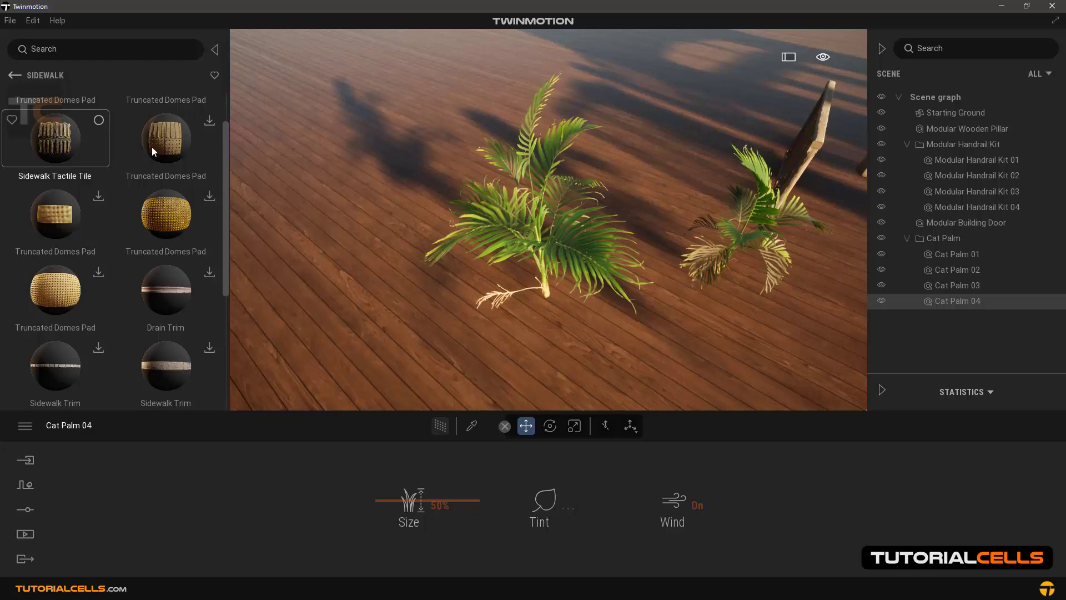
pyautogui.scroll(-3, 555, 209)
pyautogui.scroll(-3, 555, 208)
# Place the Sidewalk Tactile Tile decal on the wooden floor in front of the handrails and the carved wooden pillar
pyautogui.keyDown('shift'); pyautogui.moveTo(711, 184); pyautogui.dragTo(481, 152, button='middle'); pyautogui.keyUp('shift')
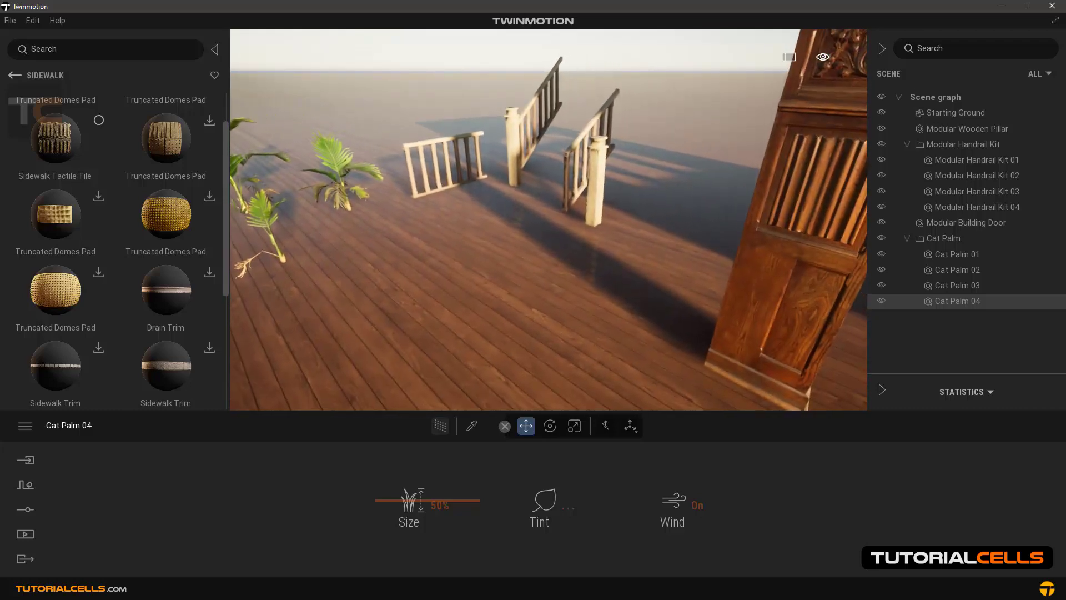
pyautogui.moveTo(551, 179); pyautogui.dragTo(432, 201, button='middle')
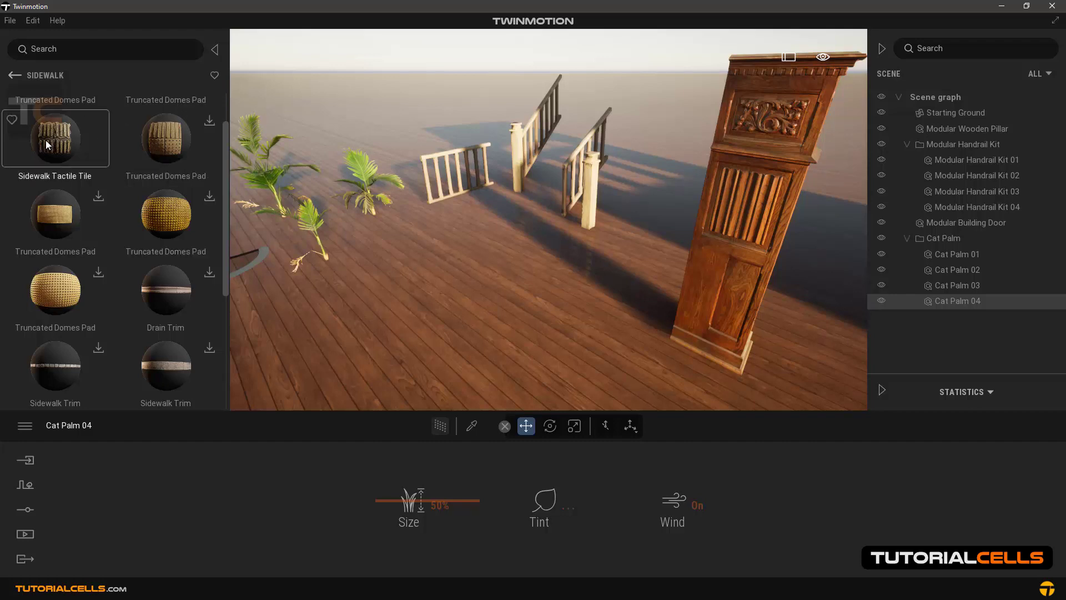
pyautogui.moveTo(46, 140); pyautogui.dragTo(481, 285)
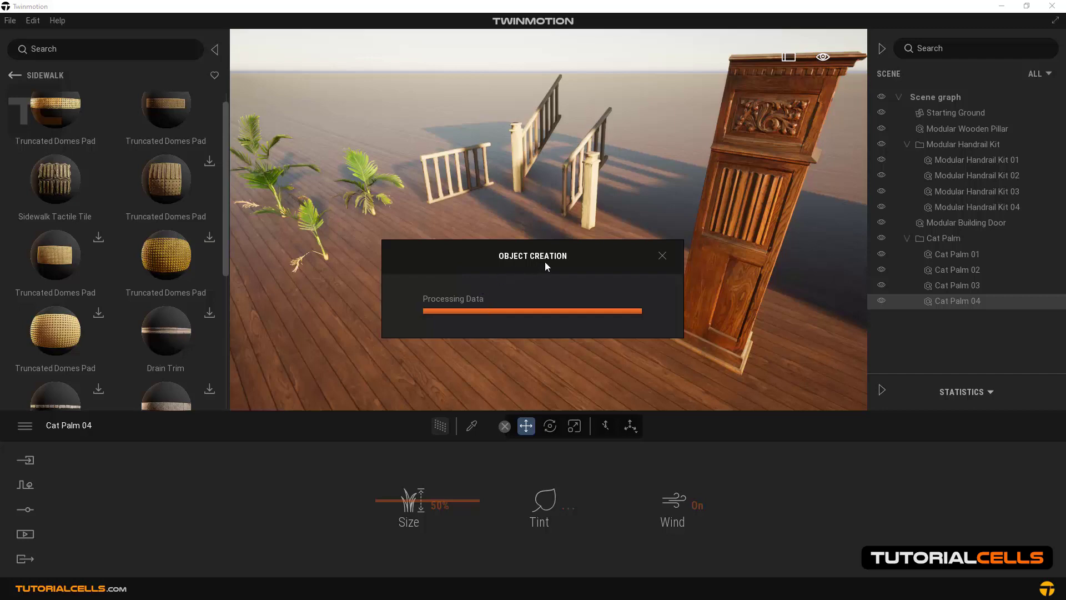
pyautogui.scroll(2, 486, 292)
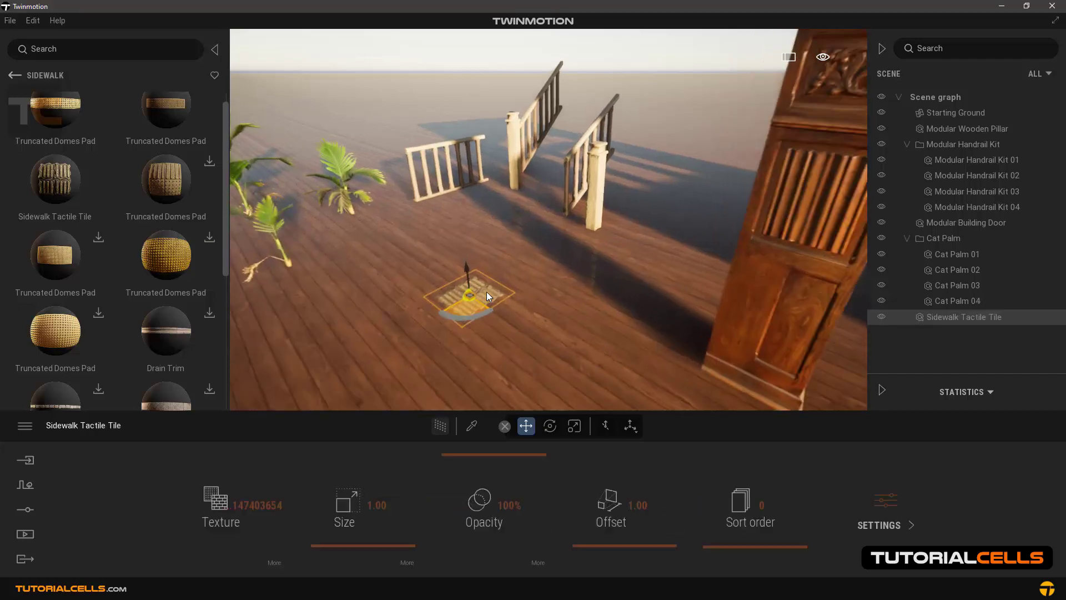
pyautogui.scroll(2, 486, 292)
pyautogui.scroll(-4, 518, 264)
pyautogui.scroll(2, 525, 229)
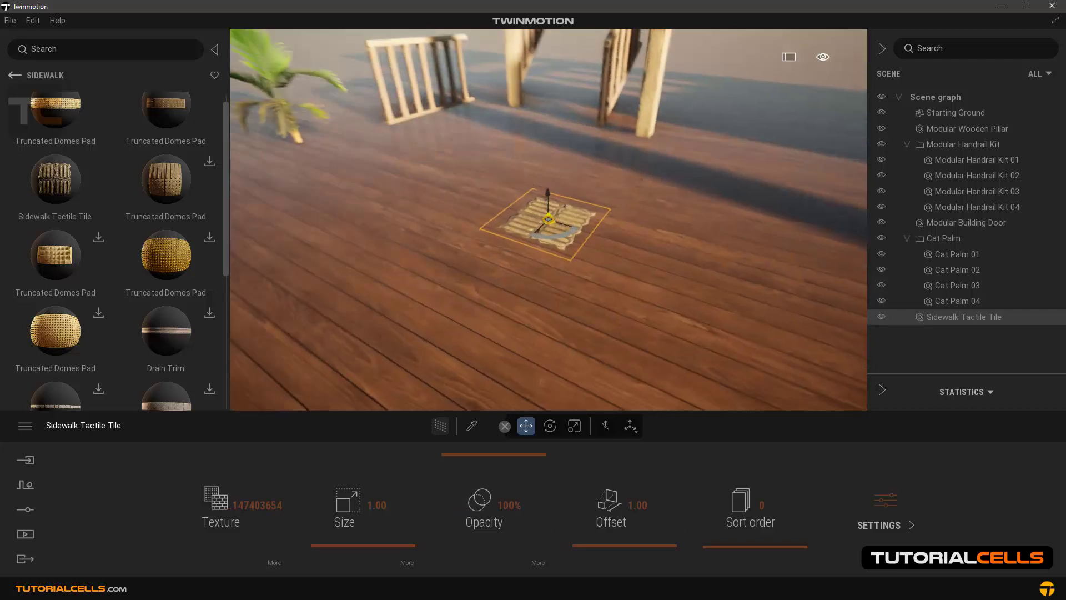
# Move the Sidewalk Tactile Tile decal from the floor onto the lower face of the carved wooden pillar
pyautogui.moveTo(525, 229)
pyautogui.keyDown('shift'); pyautogui.mouseDown(button='middle')
pyautogui.moveTo(685, 214)
pyautogui.moveTo(633, 233)
pyautogui.moveTo(516, 222)
pyautogui.moveTo(538, 218)
pyautogui.mouseUp(button='middle'); pyautogui.keyUp('shift')
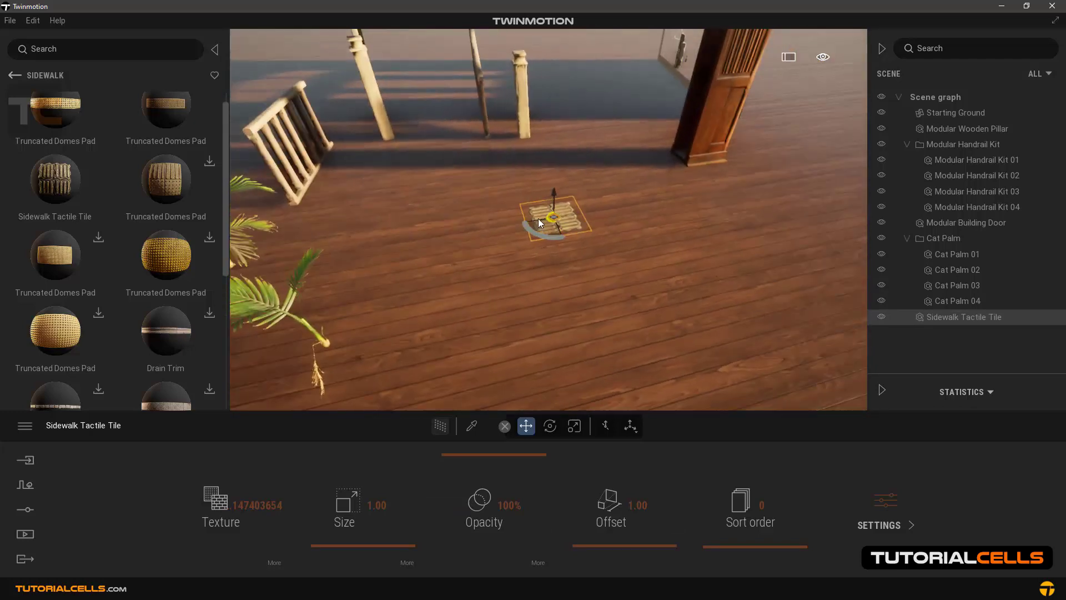
pyautogui.moveTo(549, 218); pyautogui.dragTo(728, 105)
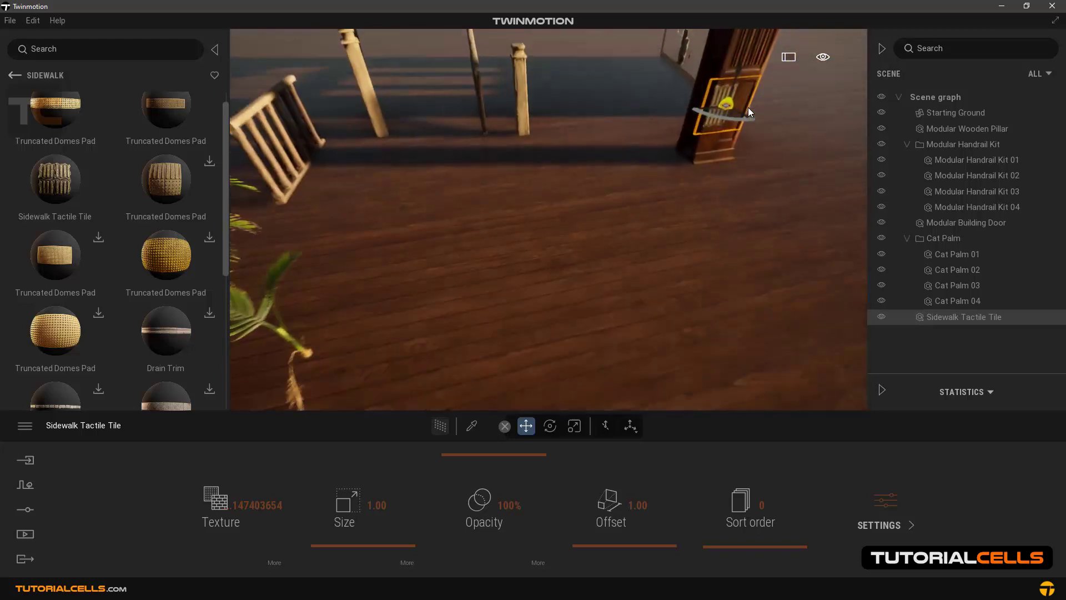
pyautogui.doubleClick(746, 108)
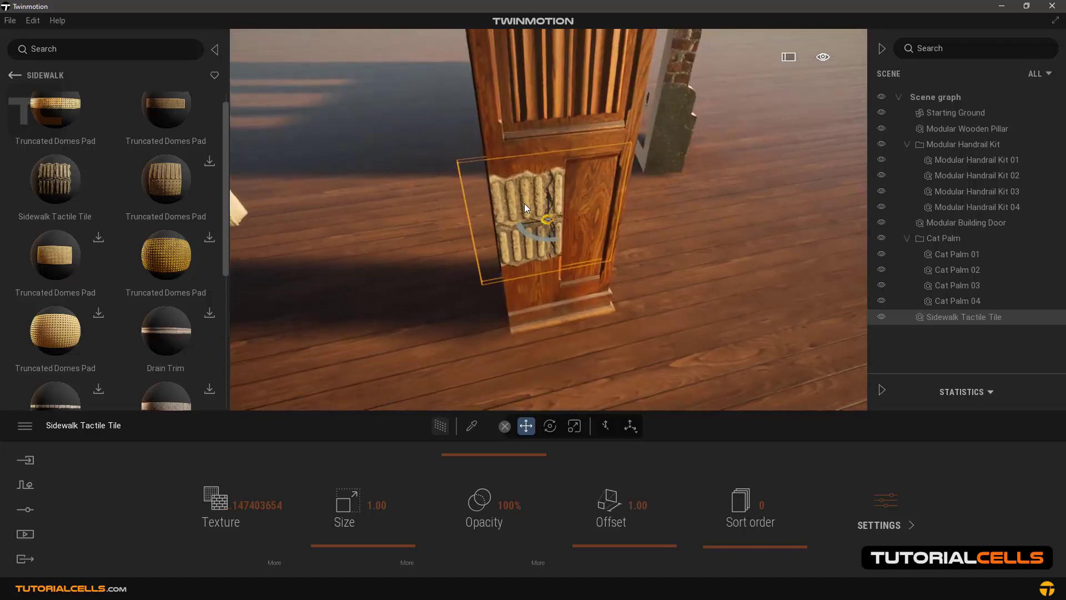
# Set the Offset of the Sidewalk Tactile Tile decal to 1.48
pyautogui.scroll(-3, 220, 314)
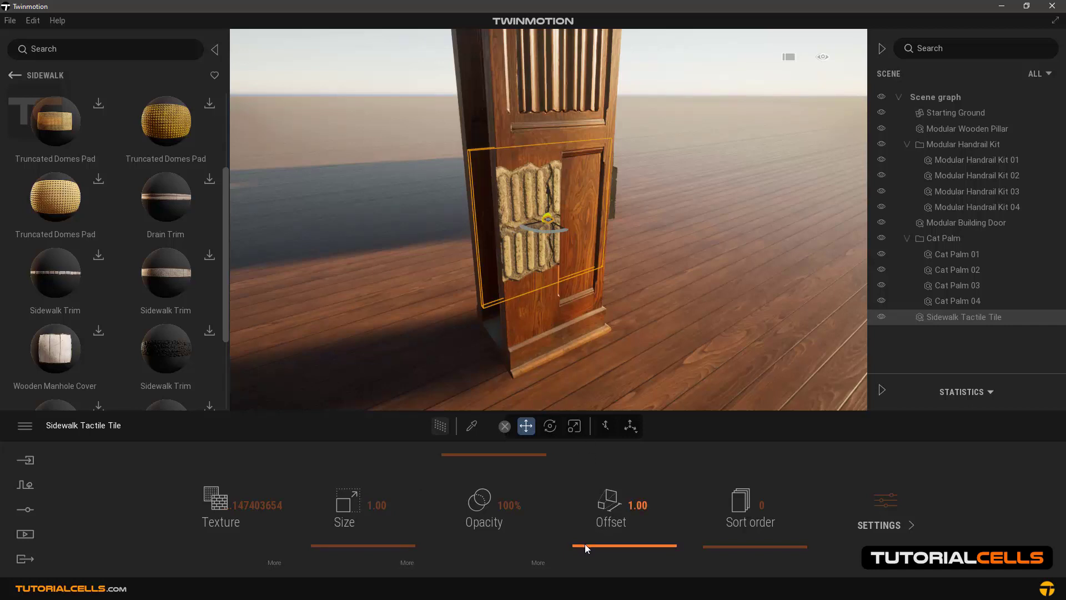
pyautogui.moveTo(584, 547)
pyautogui.mouseDown()
pyautogui.moveTo(581, 526)
pyautogui.moveTo(595, 545)
pyautogui.mouseUp()
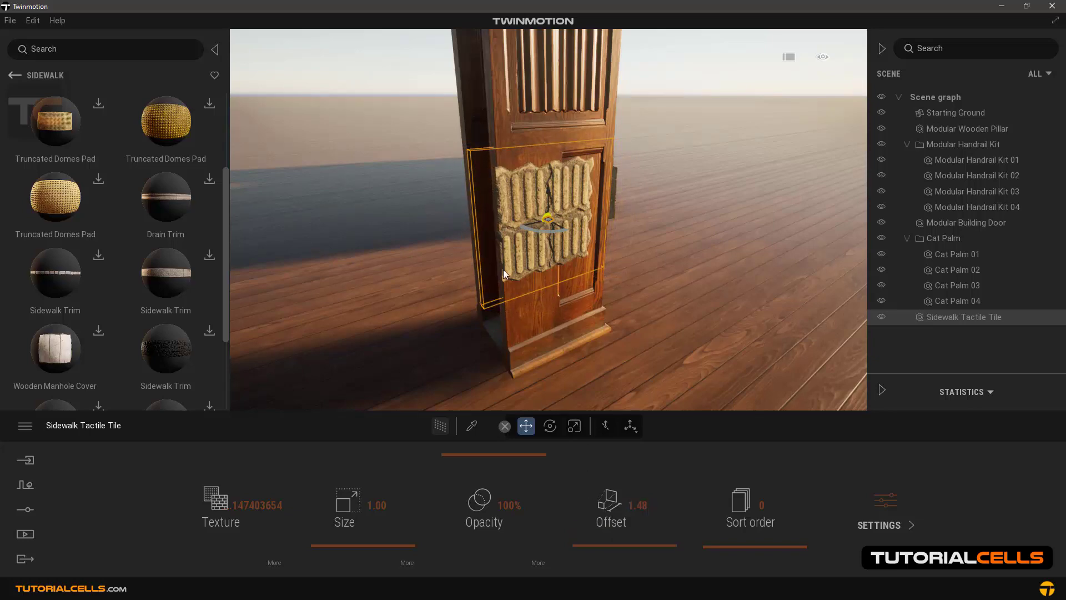
pyautogui.moveTo(557, 245)
pyautogui.keyDown('shift'); pyautogui.mouseDown(button='middle')
pyautogui.moveTo(409, 232)
pyautogui.moveTo(606, 233)
pyautogui.moveTo(516, 231)
pyautogui.moveTo(550, 236)
pyautogui.mouseUp(button='middle'); pyautogui.keyUp('shift')
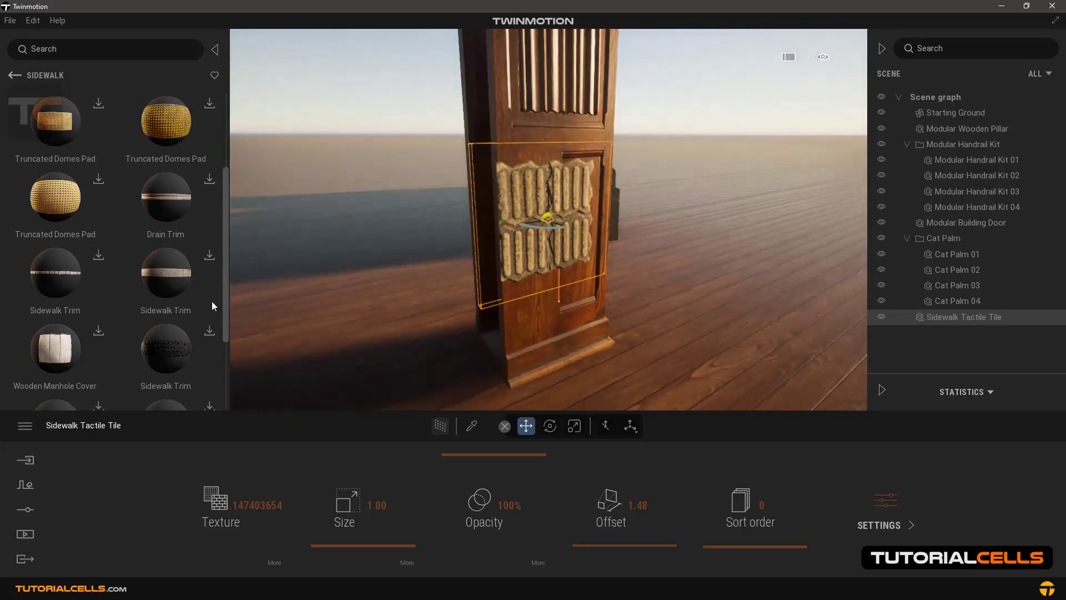
# Look through the remaining Sidewalk decals and open the Stamp decals in the Leakage section of the Decal category
pyautogui.scroll(-2, 102, 323)
pyautogui.scroll(-1, 101, 321)
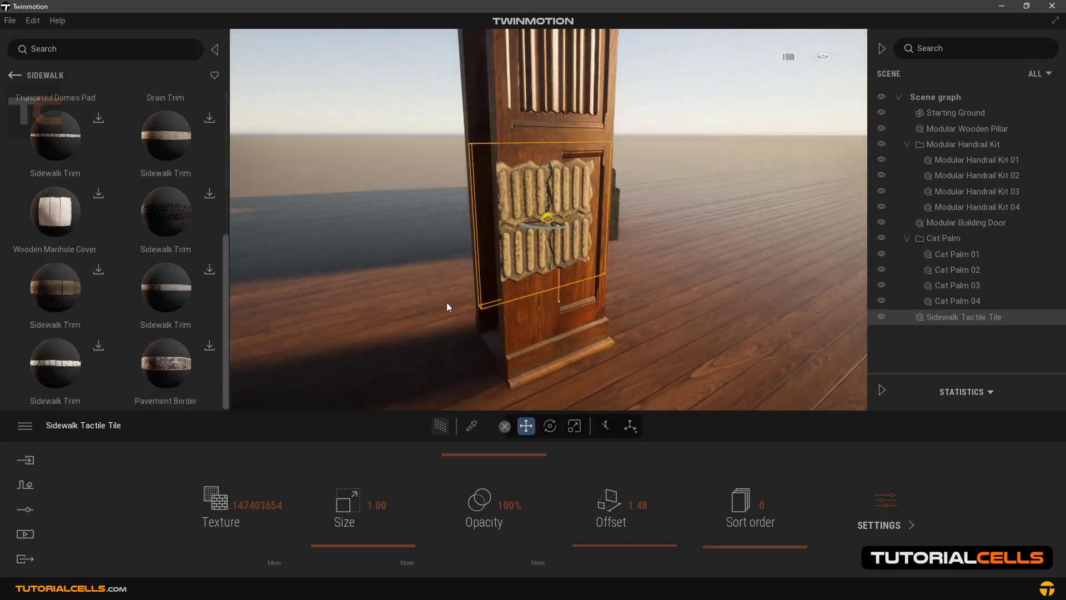
pyautogui.scroll(-6, 444, 297)
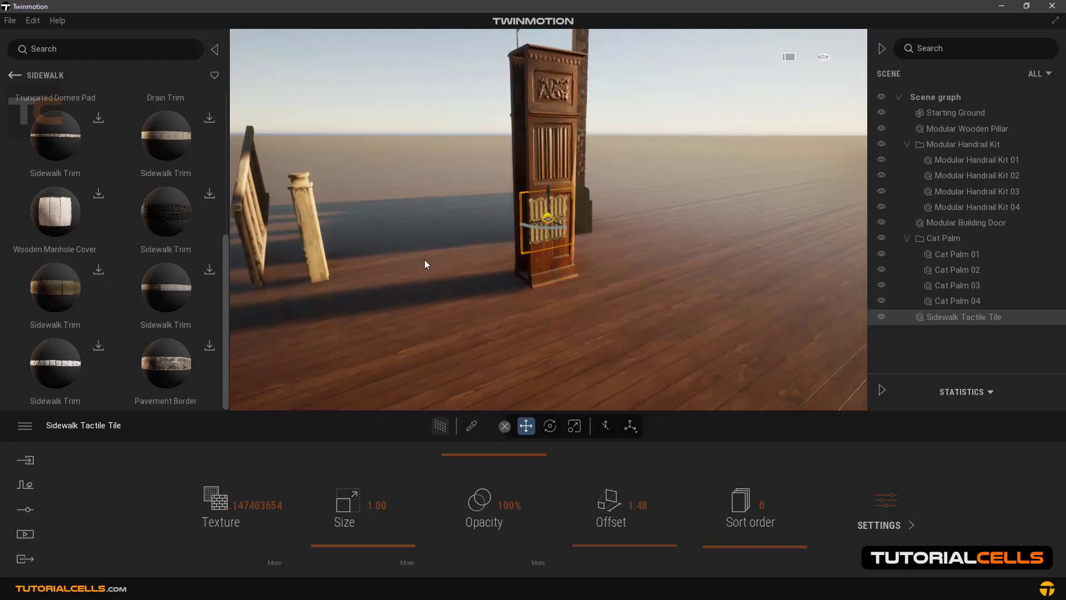
pyautogui.scroll(-2, 436, 260)
pyautogui.keyDown('shift'); pyautogui.moveTo(492, 225); pyautogui.dragTo(378, 230, button='middle'); pyautogui.keyUp('shift')
pyautogui.click(12, 77)
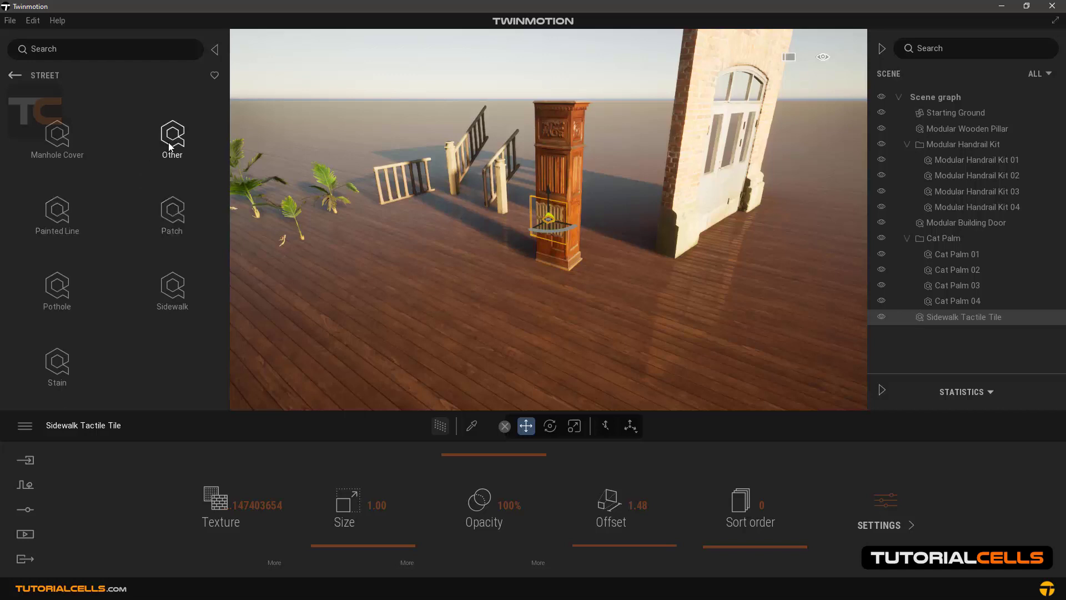
pyautogui.click(14, 76)
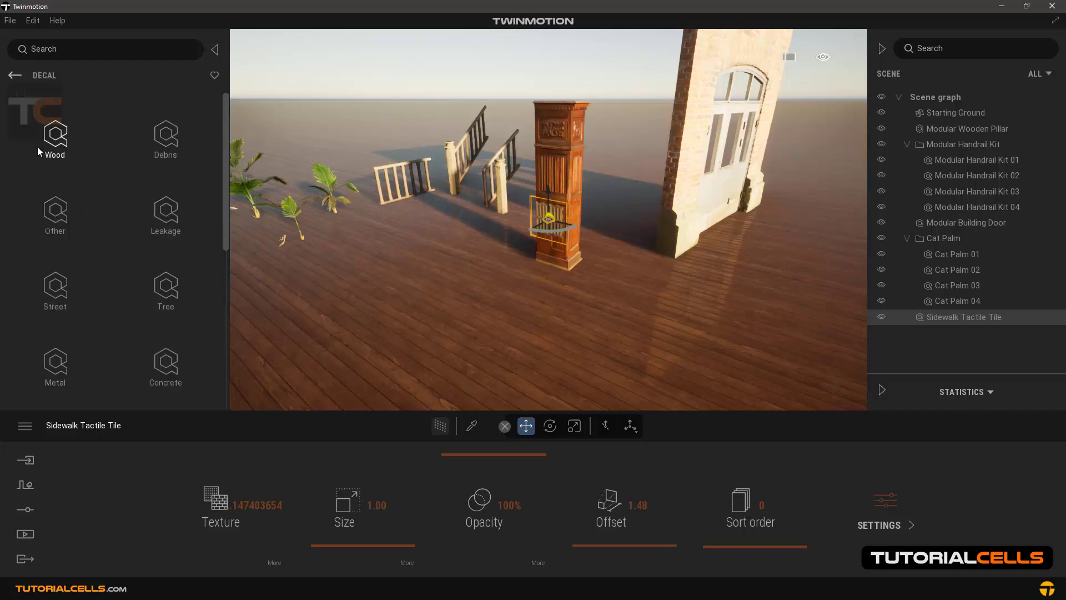
pyautogui.click(169, 204)
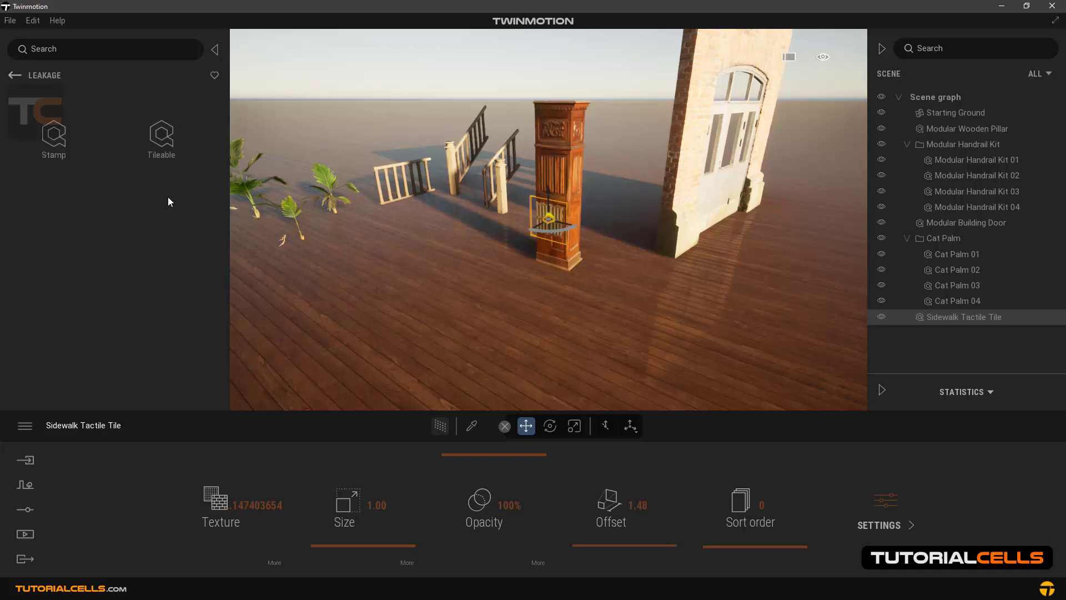
pyautogui.click(59, 150)
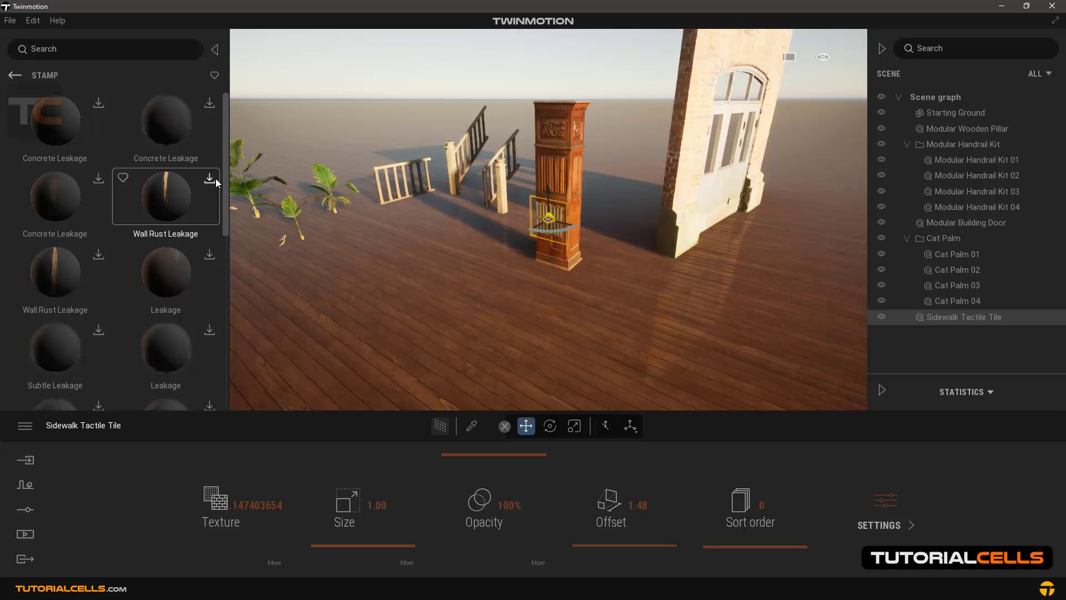
# Download the Wall Rust Leakage decal and place it on the brick wall above the arched door
pyautogui.moveTo(226, 185)
pyautogui.mouseDown()
pyautogui.moveTo(228, 196)
pyautogui.moveTo(228, 176)
pyautogui.mouseUp()
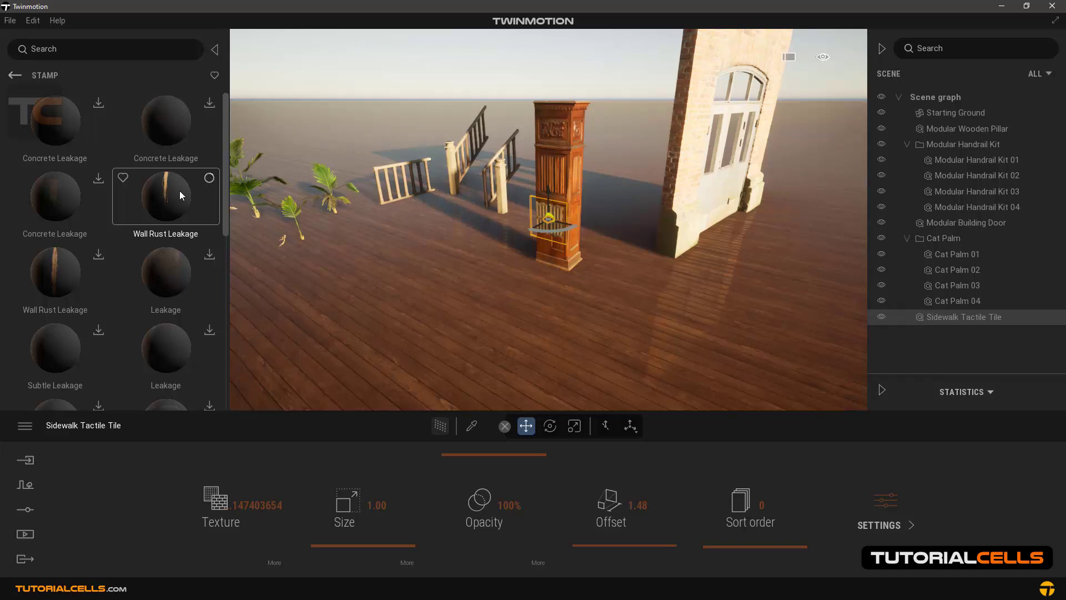
pyautogui.moveTo(664, 136); pyautogui.dragTo(655, 105, button='middle')
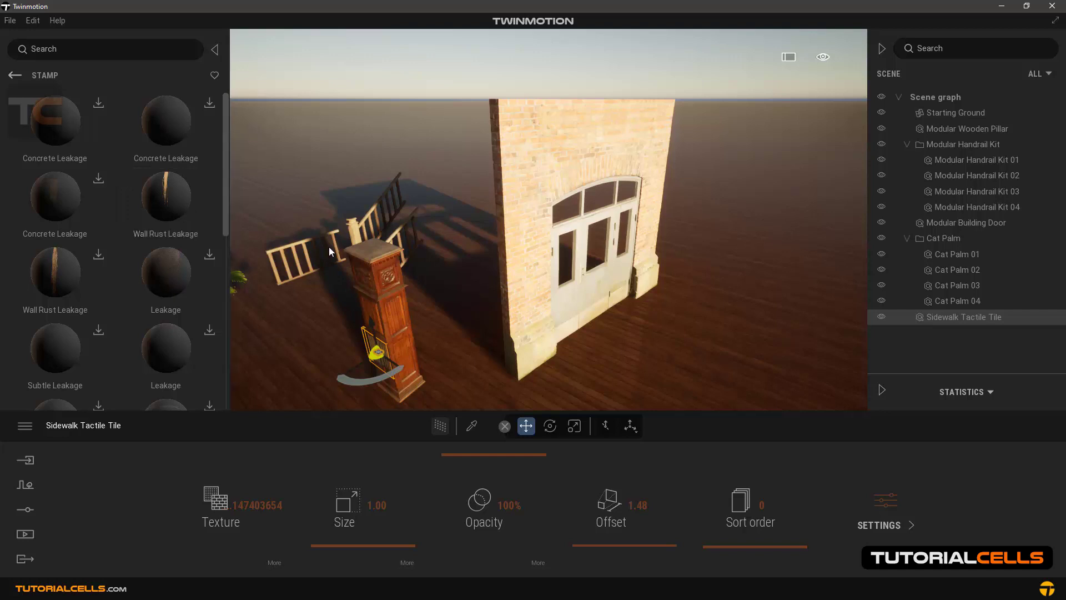
pyautogui.moveTo(167, 198); pyautogui.dragTo(561, 138)
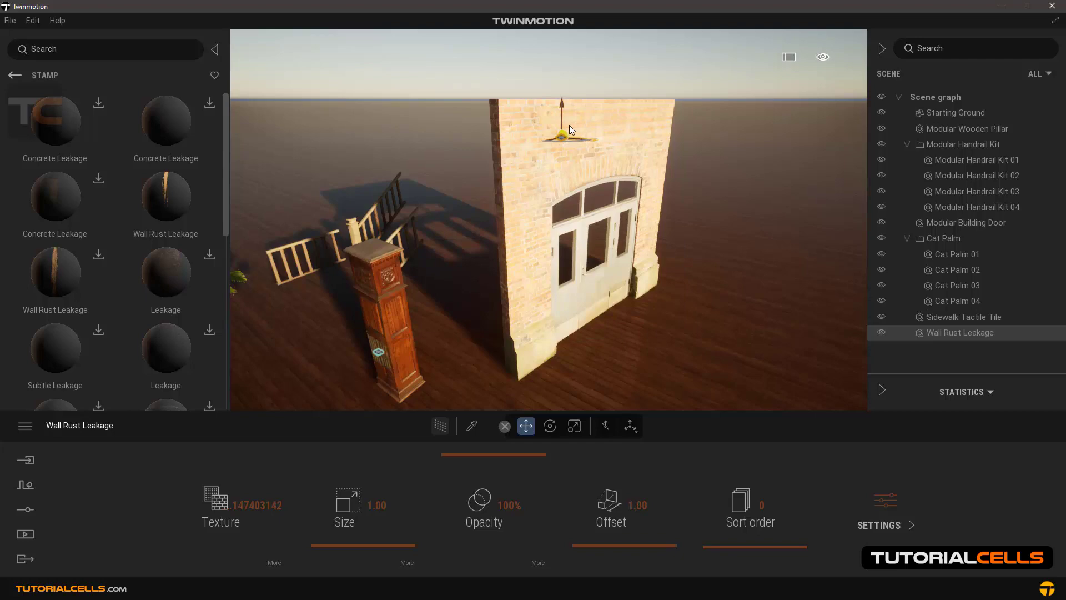
pyautogui.scroll(10, 568, 124)
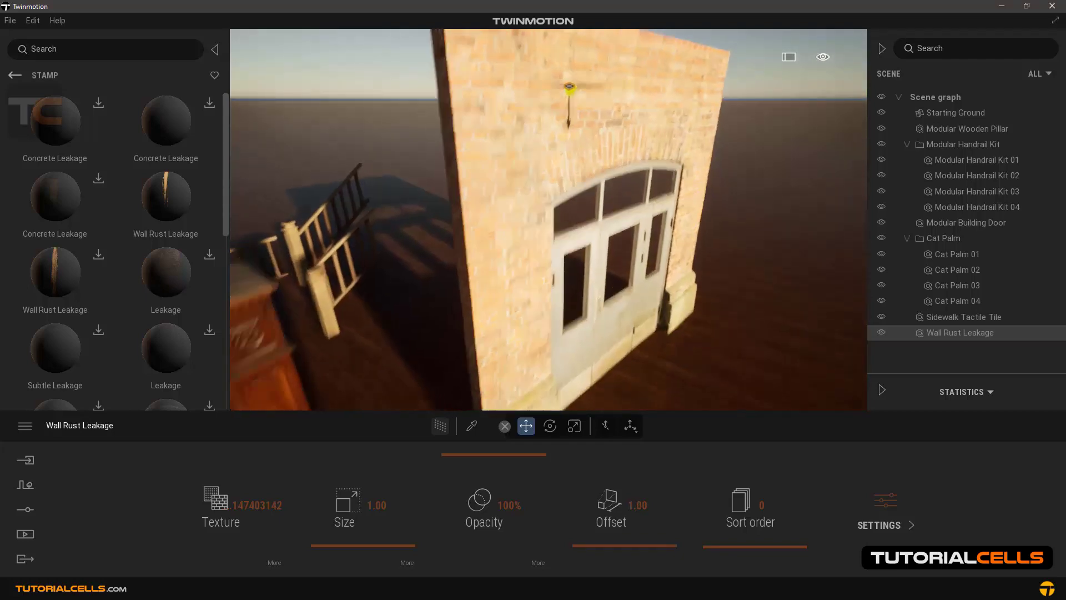
pyautogui.scroll(-10, 548, 220)
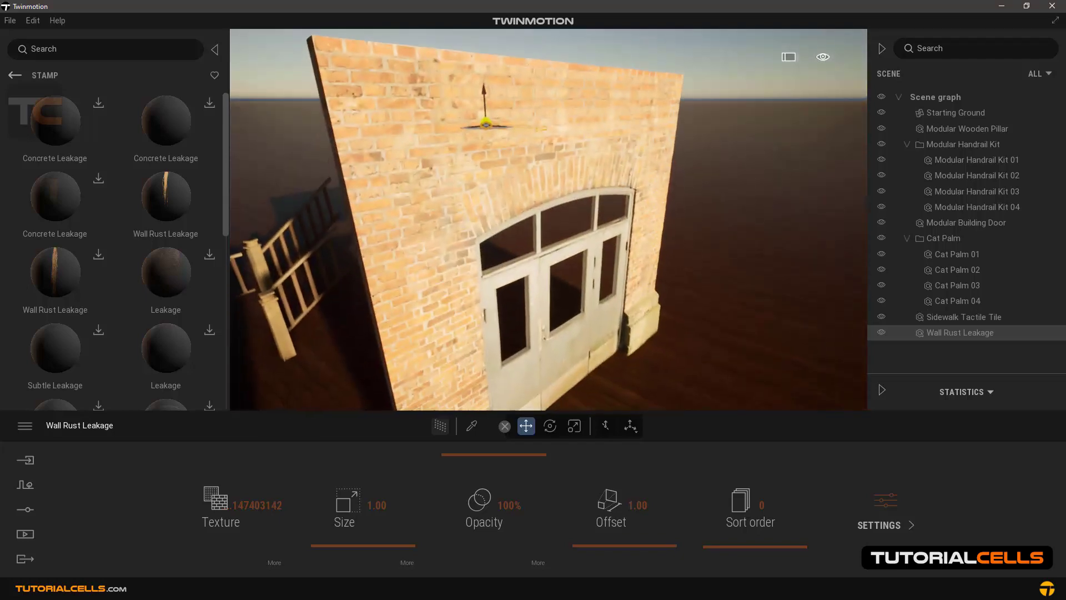
# Set the Offset of the Wall Rust Leakage decal to 72.07, shift it slightly on the brick wall and deselect it
pyautogui.moveTo(585, 521); pyautogui.dragTo(591, 477)
pyautogui.scroll(-4, 500, 120)
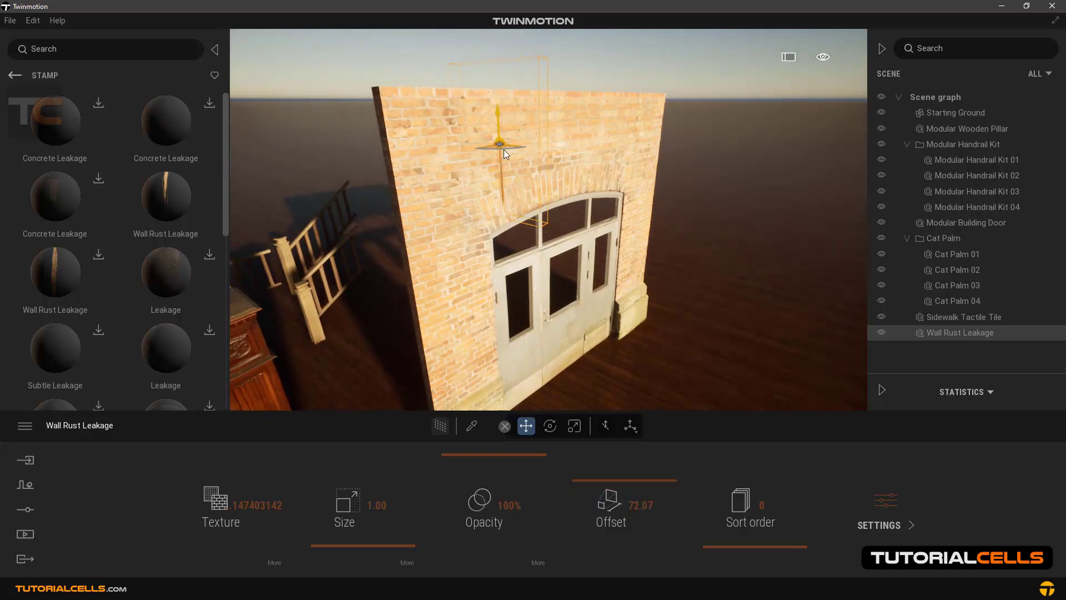
pyautogui.moveTo(504, 133)
pyautogui.mouseDown()
pyautogui.moveTo(502, 162)
pyautogui.moveTo(502, 148)
pyautogui.mouseUp()
pyautogui.click(516, 62)
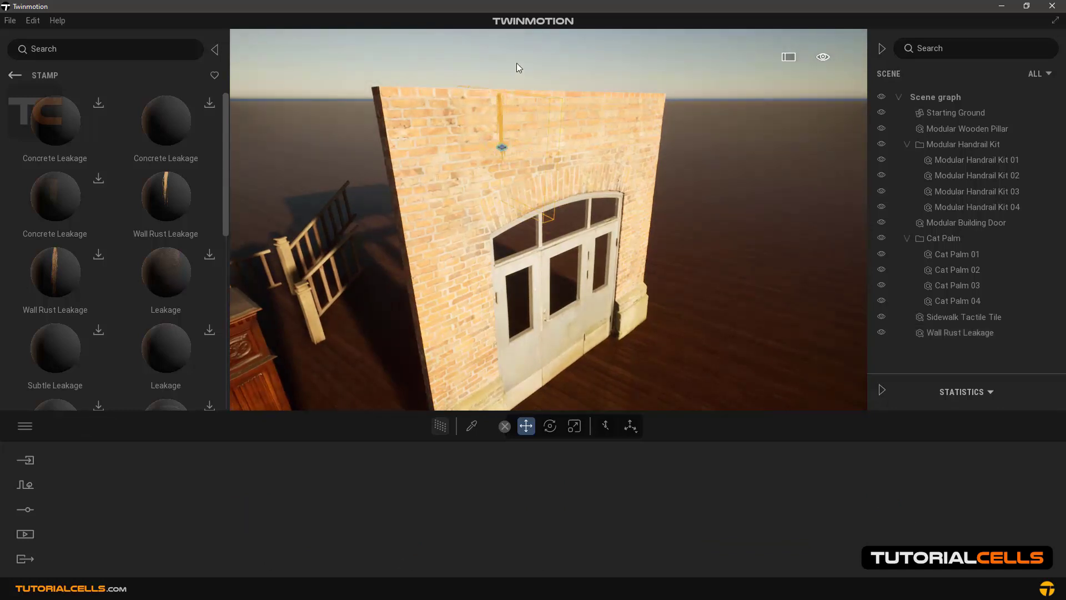
# Reselect the Wall Rust Leakage decal and fine-tune its position near the upper edge of the brick wall
pyautogui.scroll(3, 488, 93)
pyautogui.scroll(3, 488, 95)
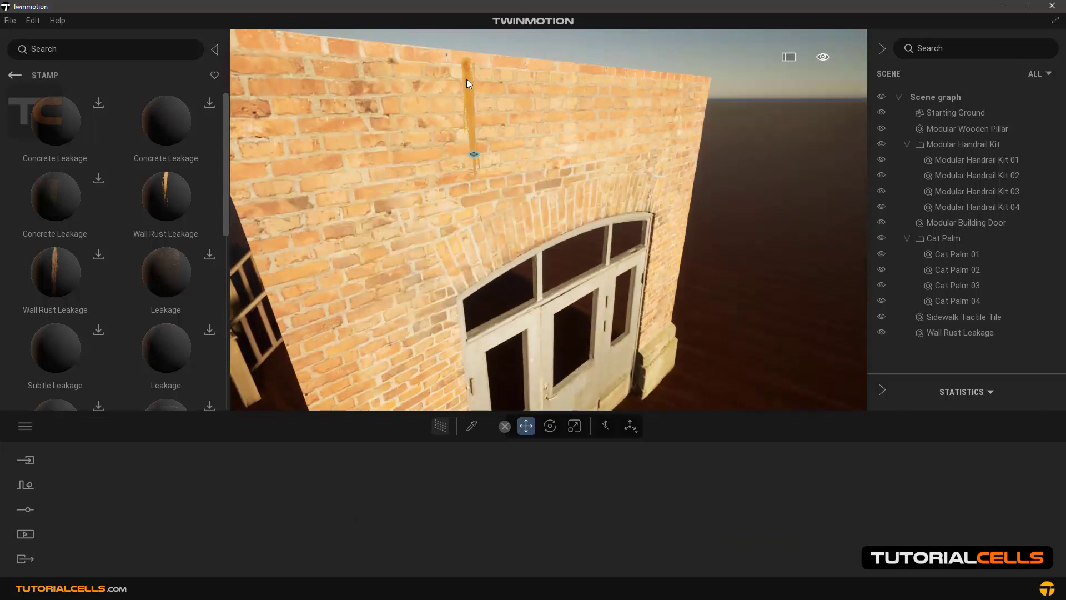
pyautogui.click(468, 82)
pyautogui.click(474, 157)
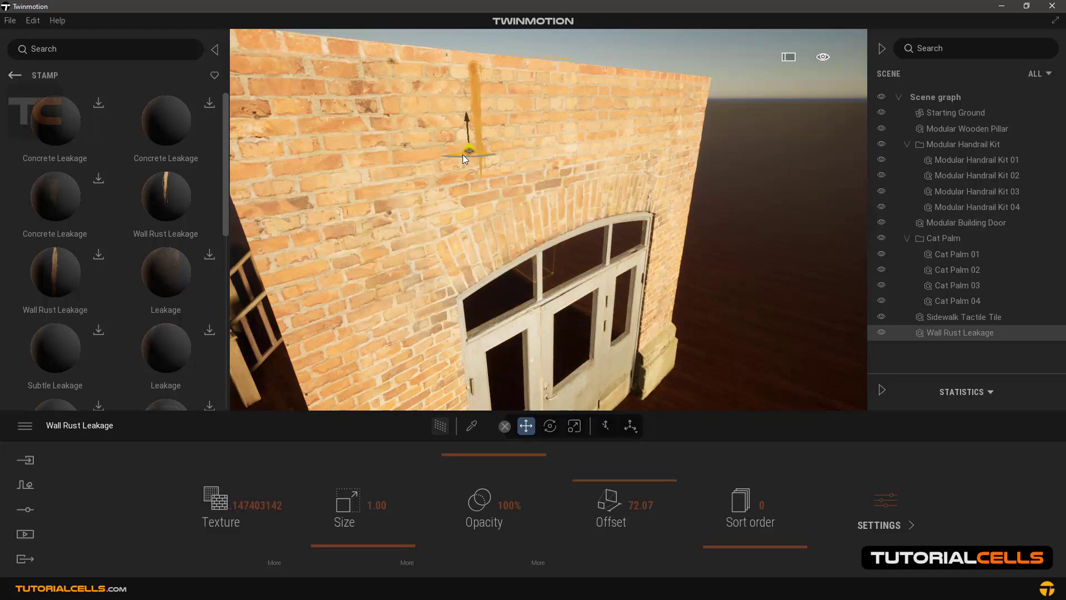
pyautogui.moveTo(466, 141); pyautogui.dragTo(467, 150)
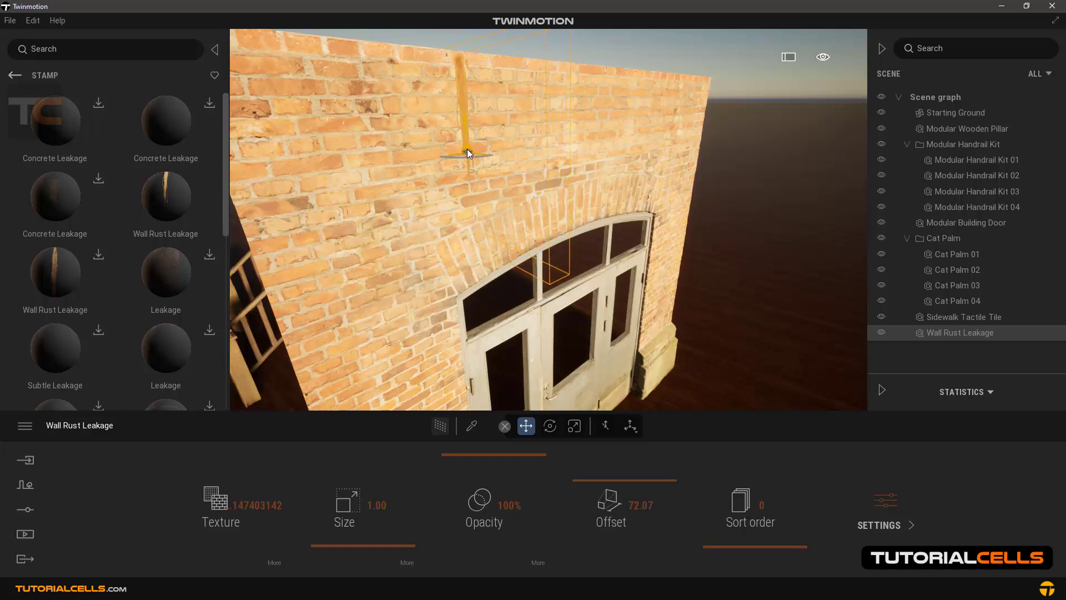
pyautogui.scroll(-4, 468, 149)
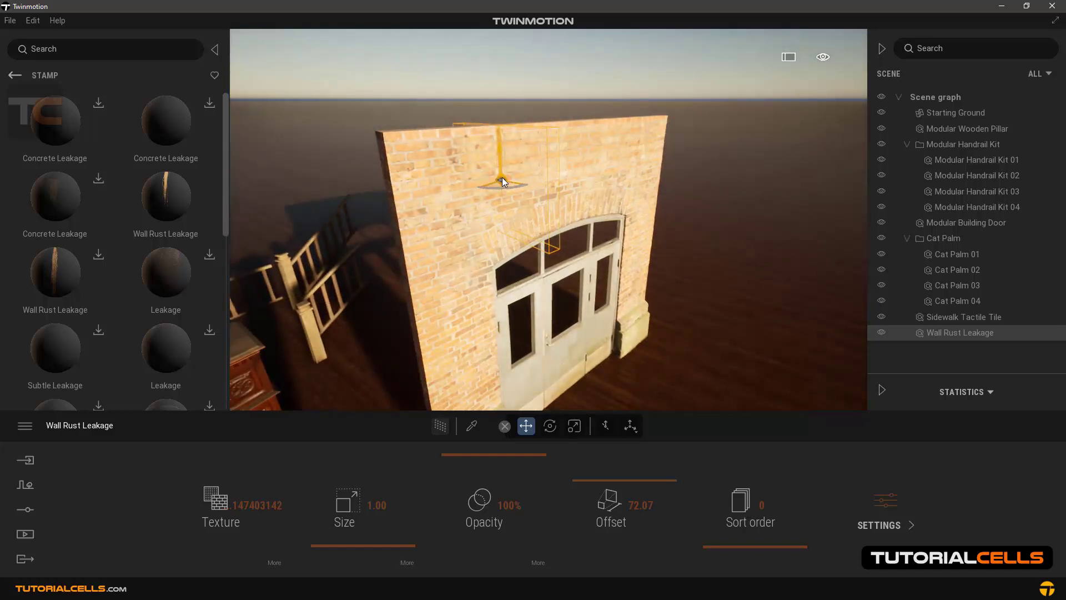
# Delete the placed Wall Rust Leakage decal and place the other downloaded Wall Rust Leakage decal on the brick wall above the arched door
pyautogui.moveTo(503, 180); pyautogui.dragTo(721, 313)
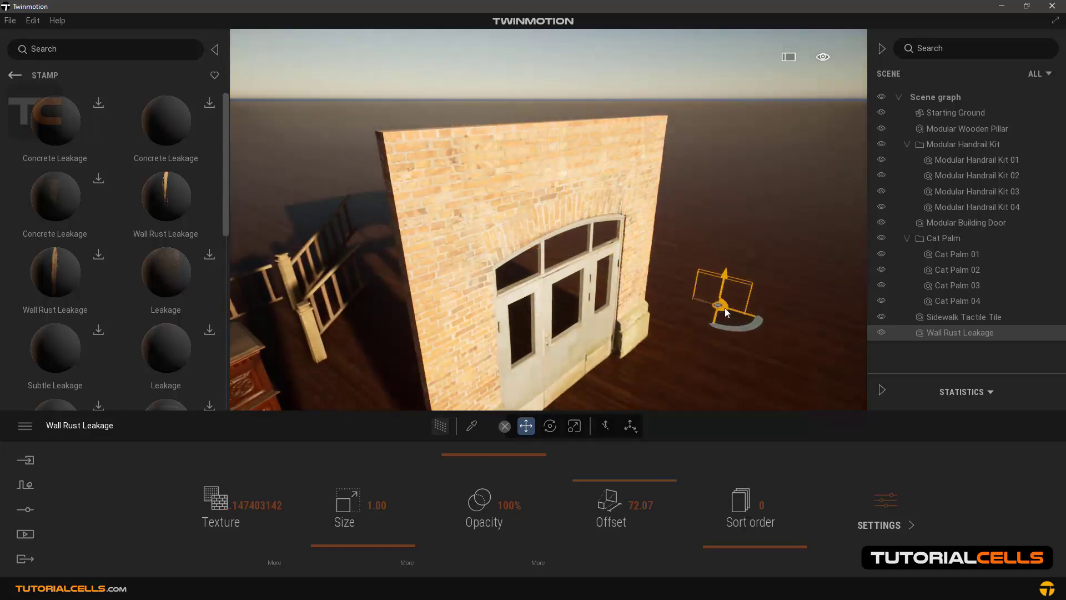
pyautogui.press('Delete')
pyautogui.moveTo(169, 198); pyautogui.dragTo(727, 320)
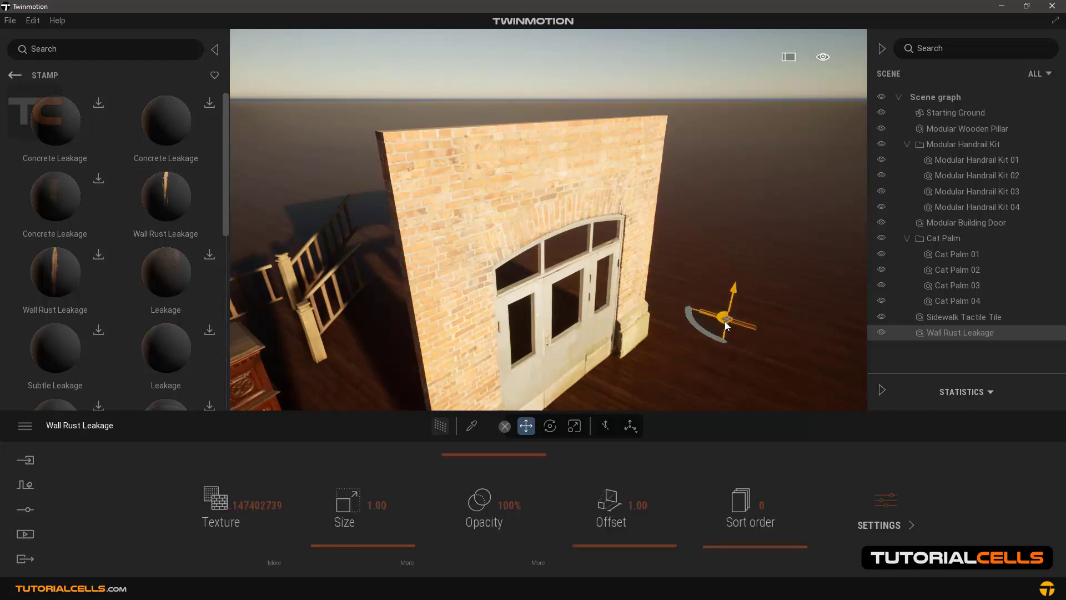
pyautogui.scroll(2, 725, 320)
pyautogui.moveTo(738, 327); pyautogui.dragTo(507, 152)
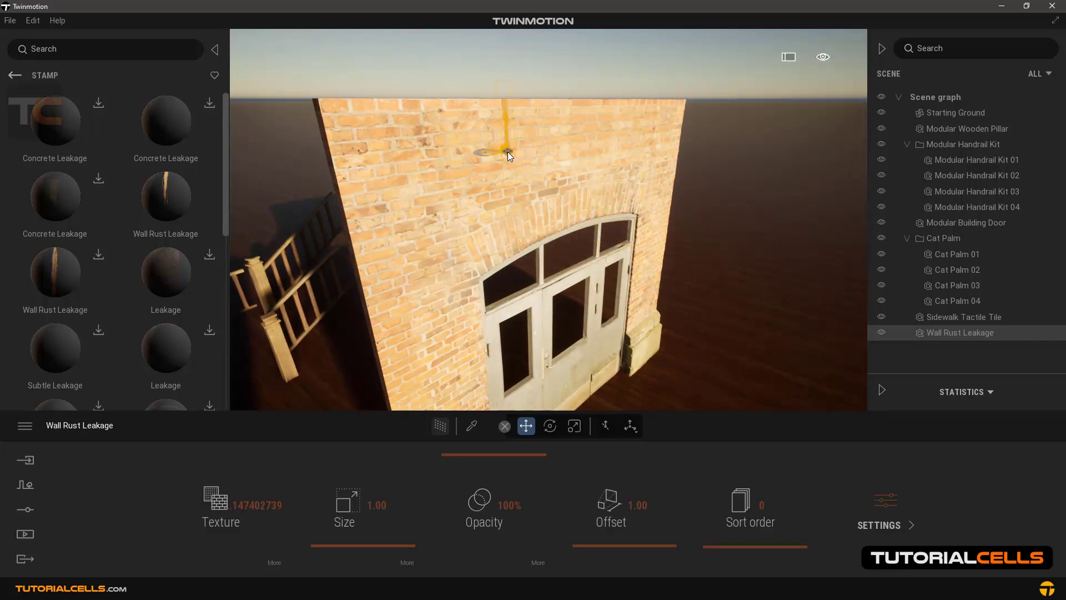
# Look through the remaining Leakage Stamp decals and the whole scene, and return to the main Quixel Megascans categories
pyautogui.scroll(-5, 115, 315)
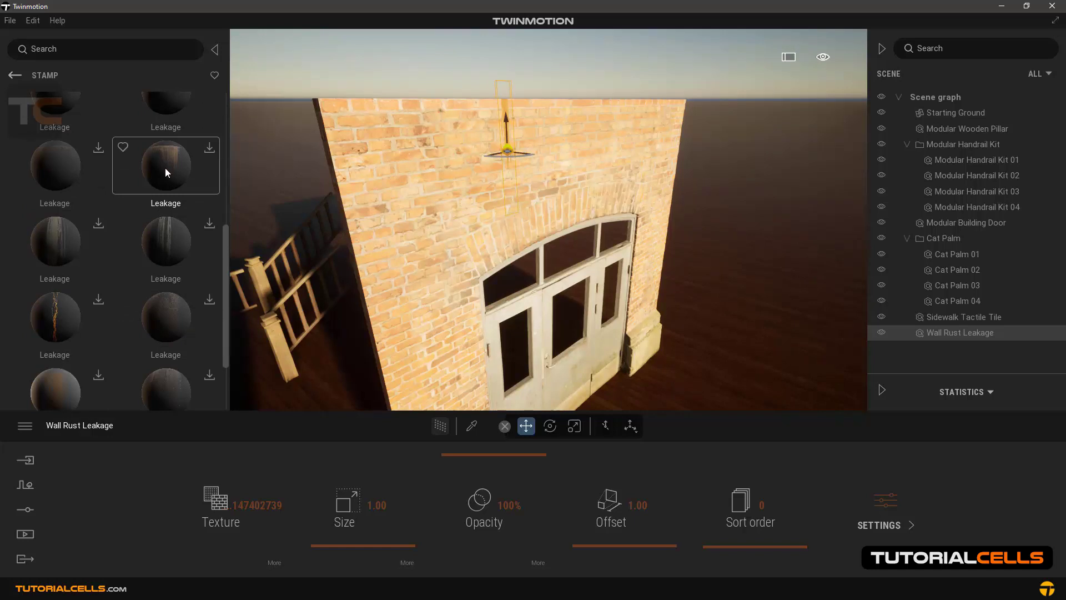
pyautogui.scroll(-3, 165, 172)
pyautogui.scroll(-4, 412, 223)
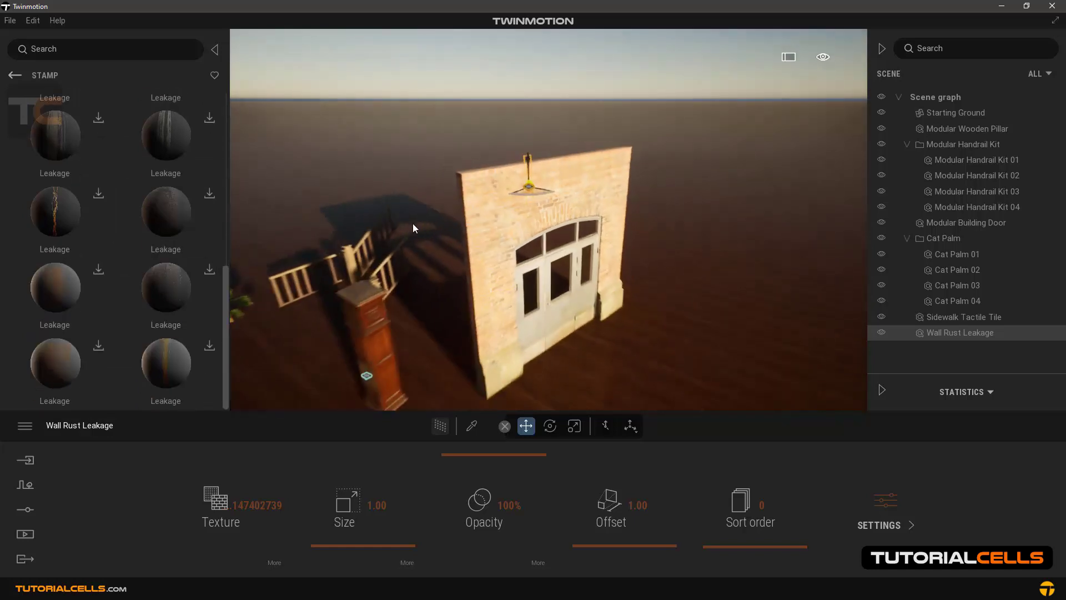
pyautogui.scroll(-3, 412, 223)
pyautogui.moveTo(437, 249); pyautogui.dragTo(412, 231, button='middle')
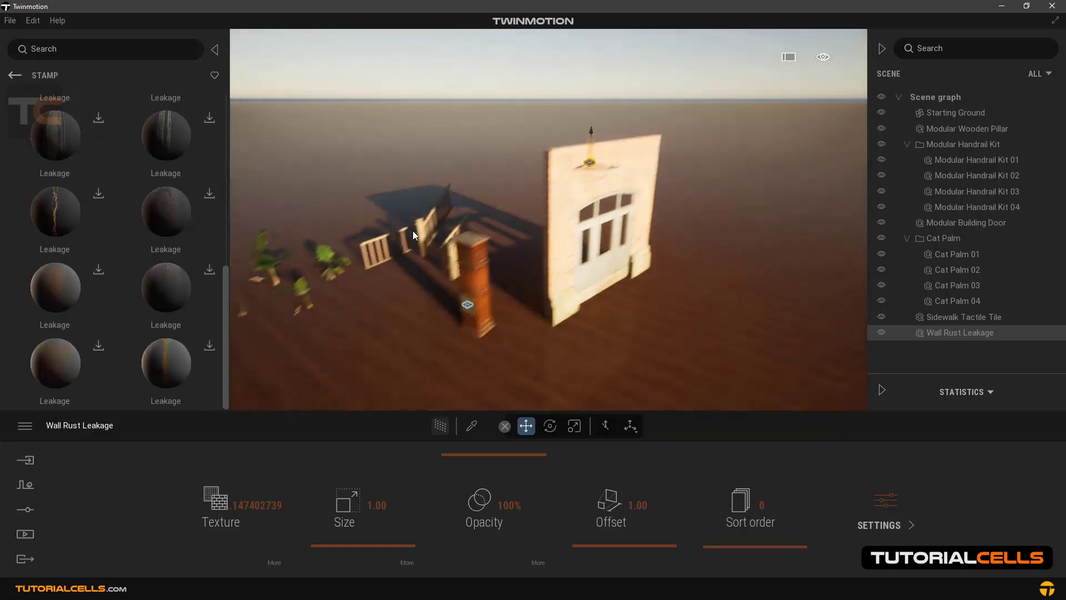
pyautogui.click(15, 75)
pyautogui.click(15, 76)
pyautogui.click(15, 75)
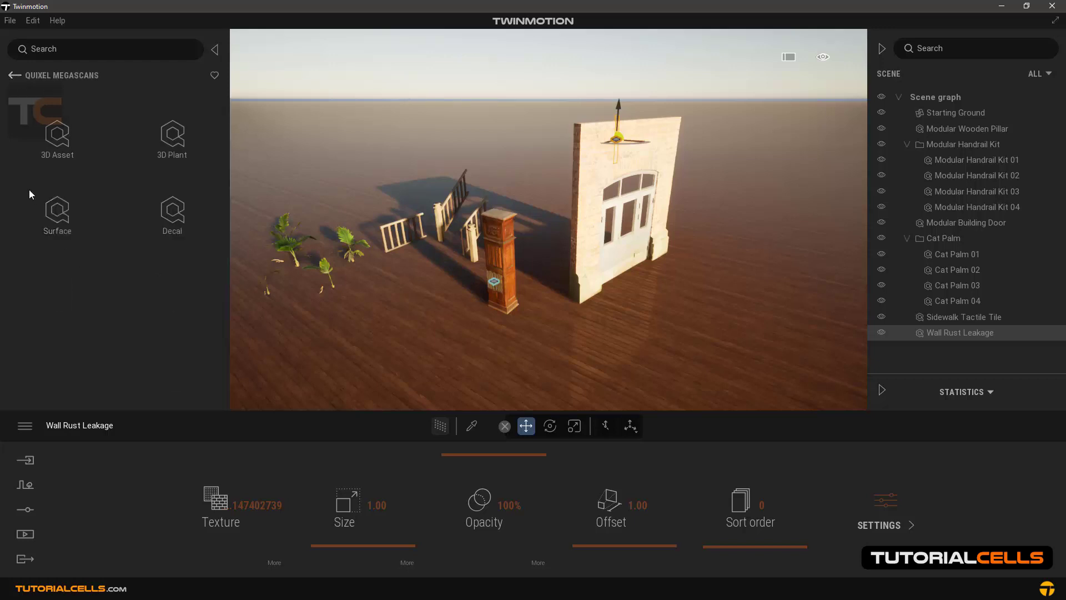